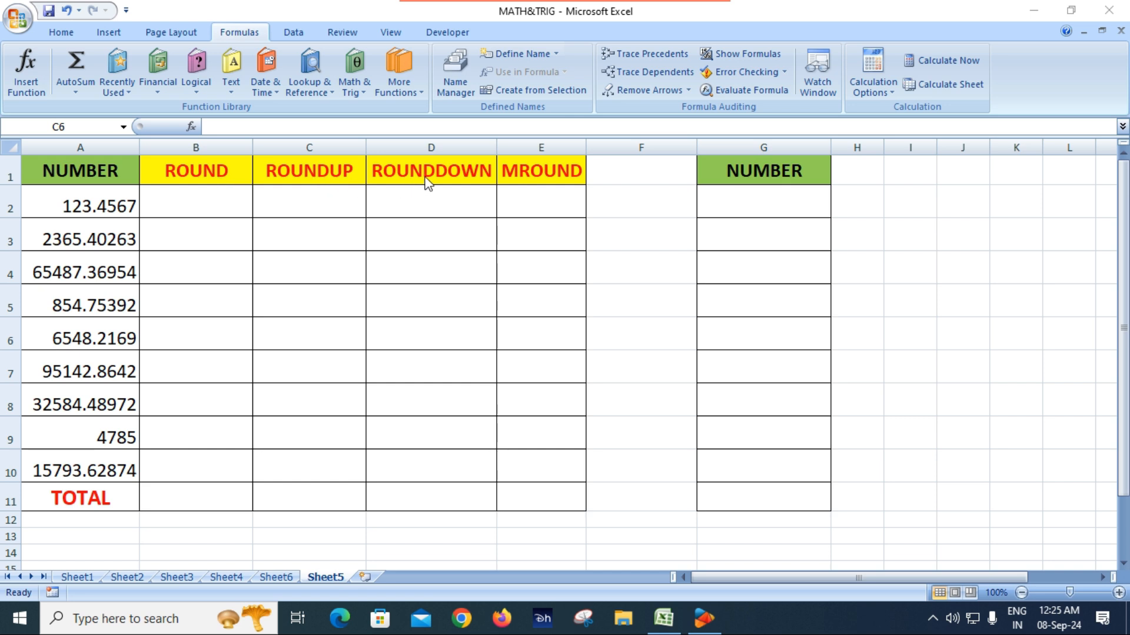
# - Review the rounding column headers on Sheet5 and the ROUND syntax notes on Sheet6
pyautogui.click(528, 176)
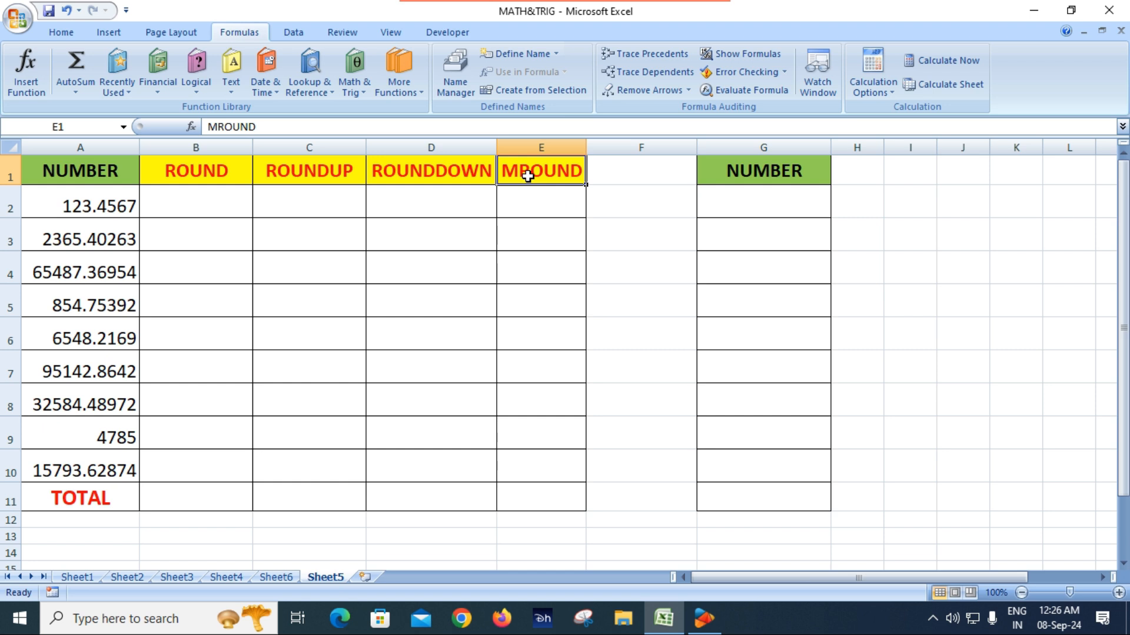
pyautogui.click(448, 206)
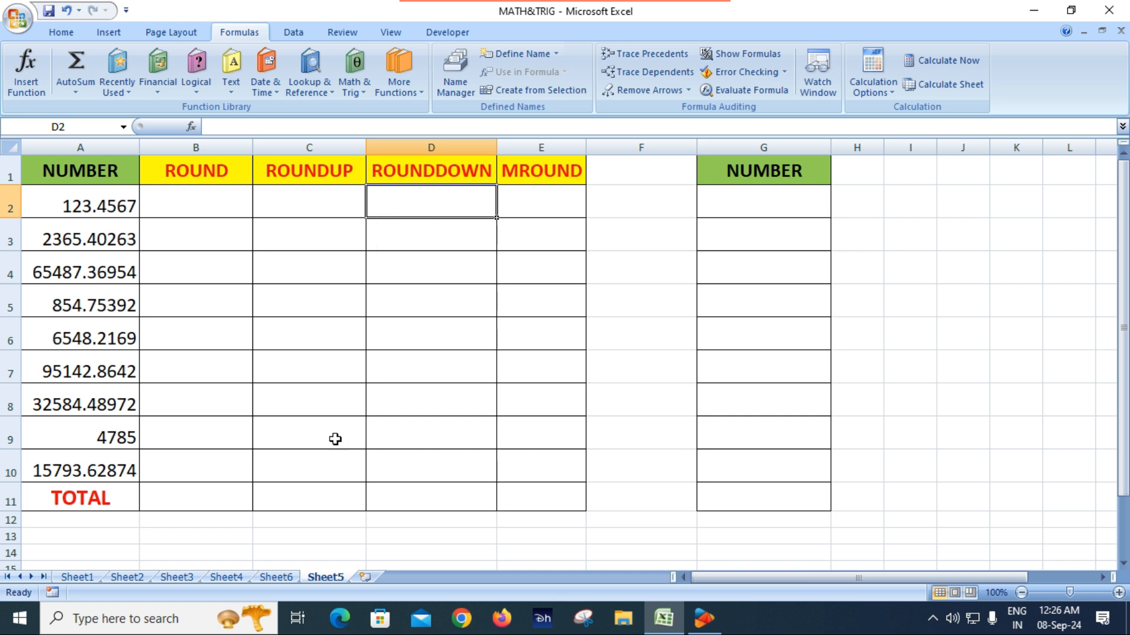
pyautogui.click(282, 578)
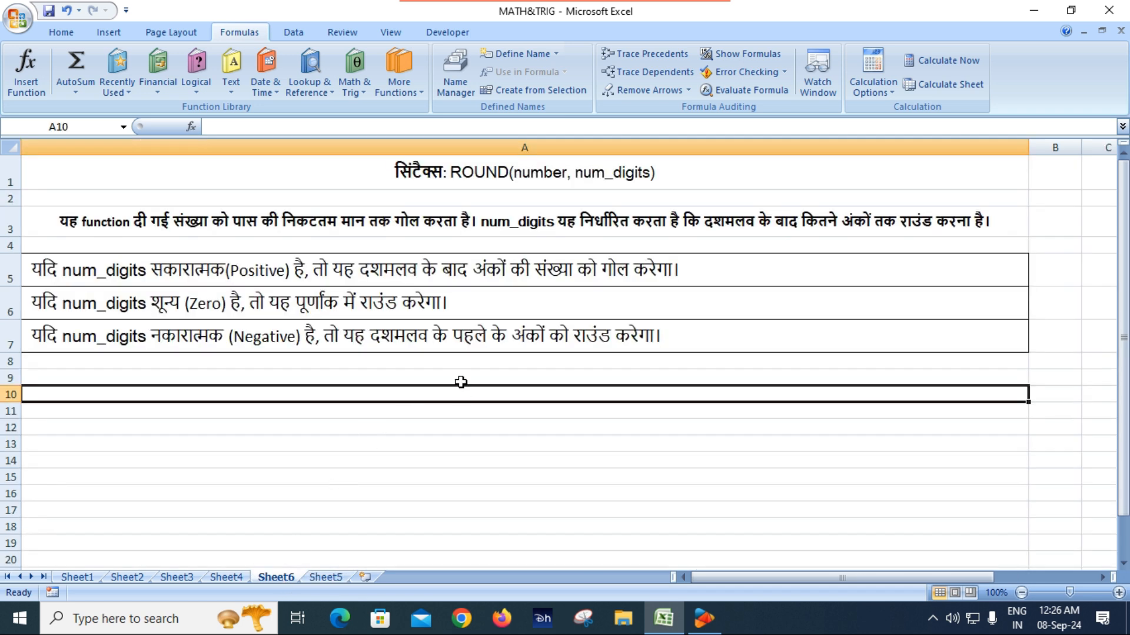
pyautogui.scroll(1, 714, 374)
pyautogui.click(326, 573)
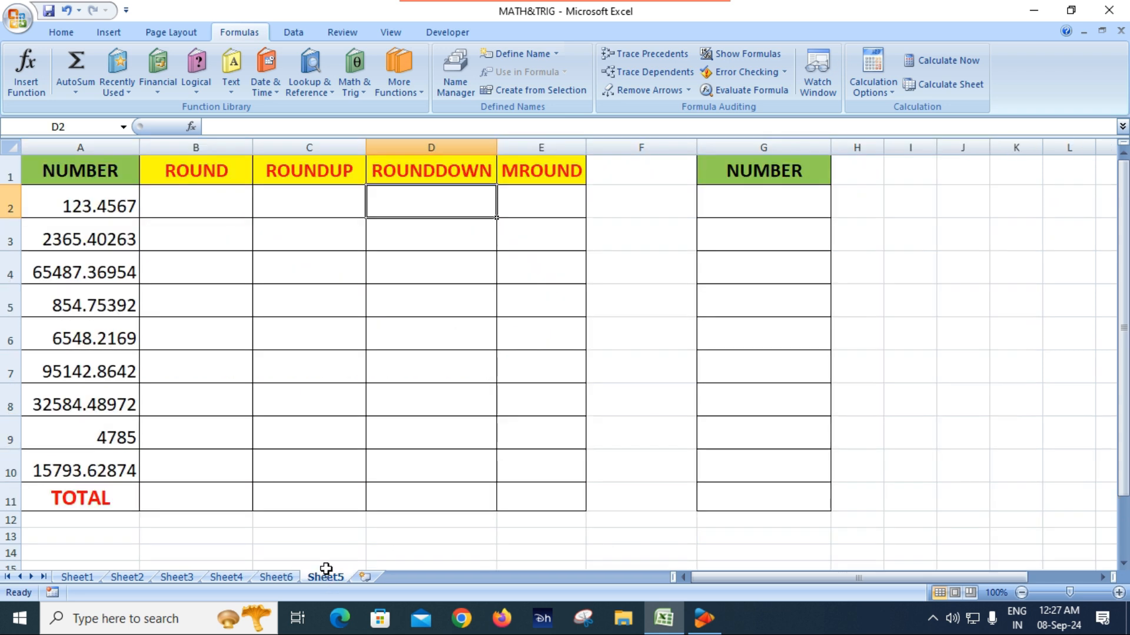
# - Examine the source numbers in A2:A4, the decimal formatting options, and the ROUND and ROUNDUP headers on Sheet5
pyautogui.click(94, 206)
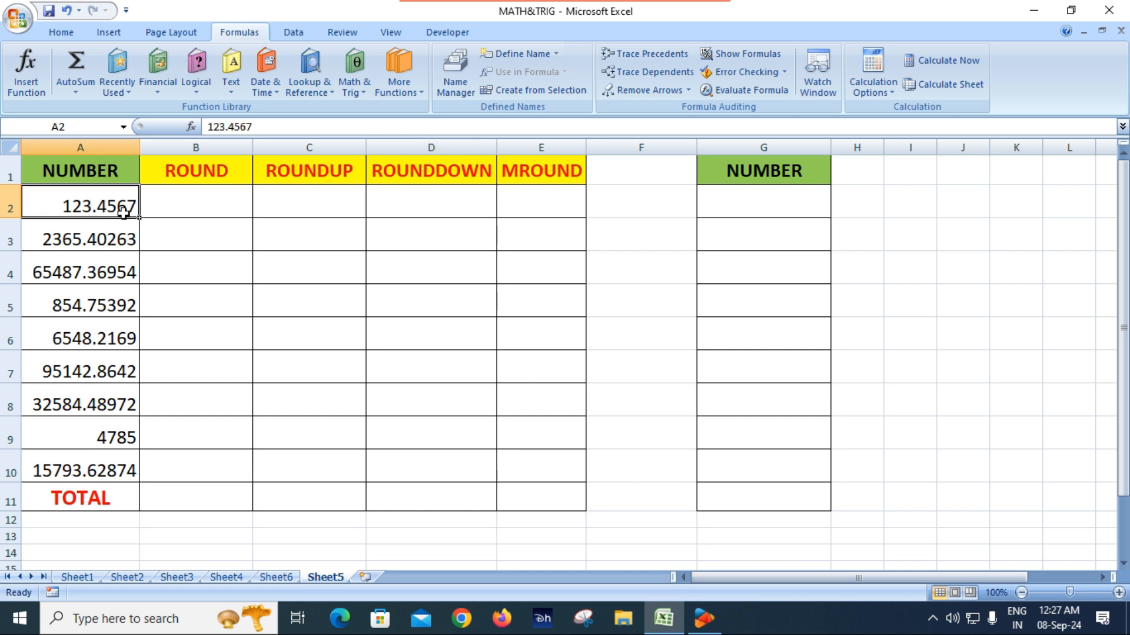
pyautogui.click(101, 242)
pyautogui.click(108, 278)
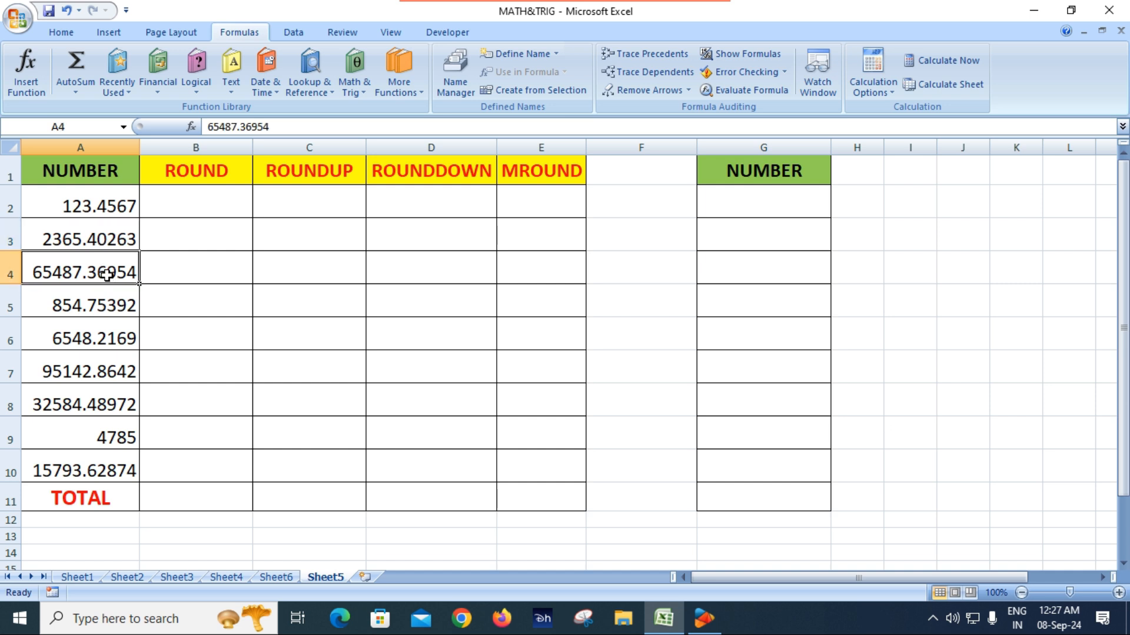
pyautogui.click(123, 207)
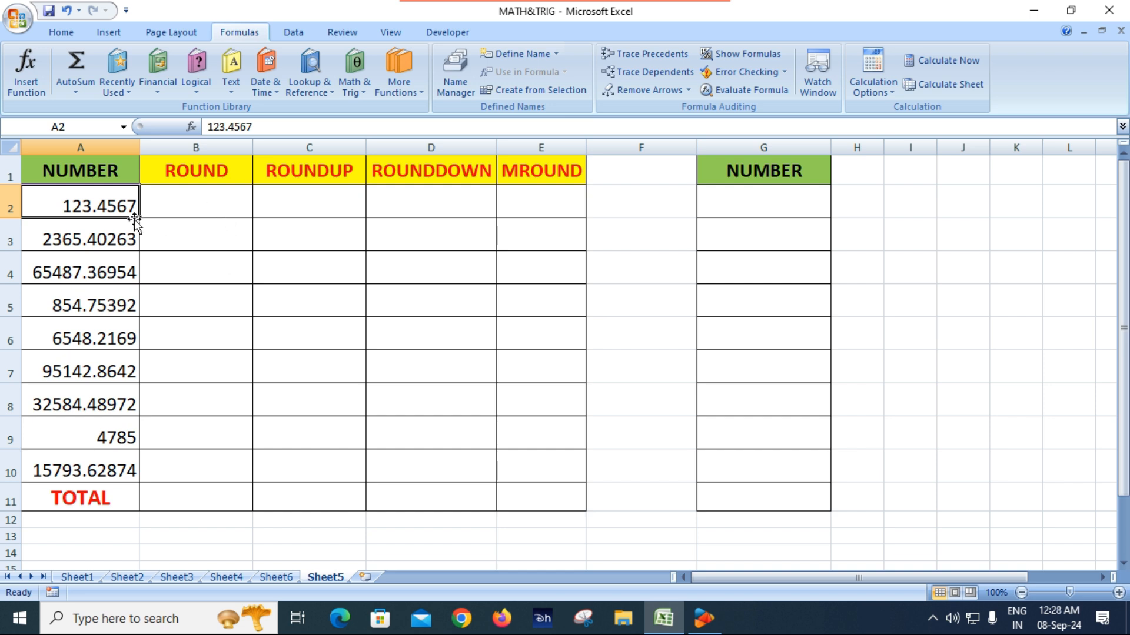
pyautogui.click(60, 33)
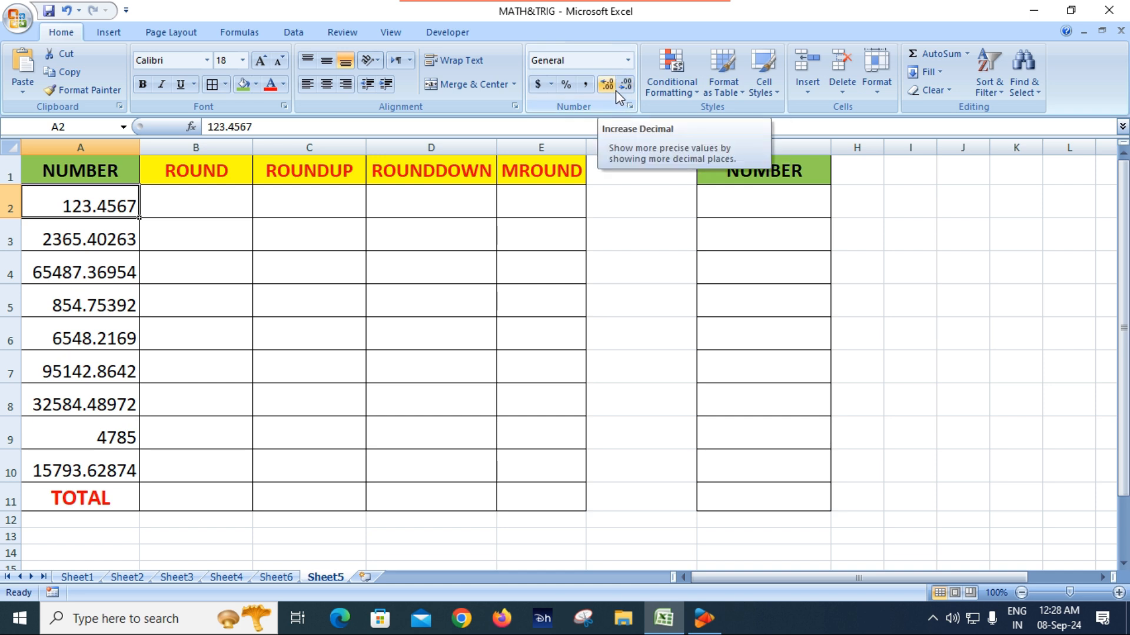
pyautogui.click(225, 169)
pyautogui.click(297, 171)
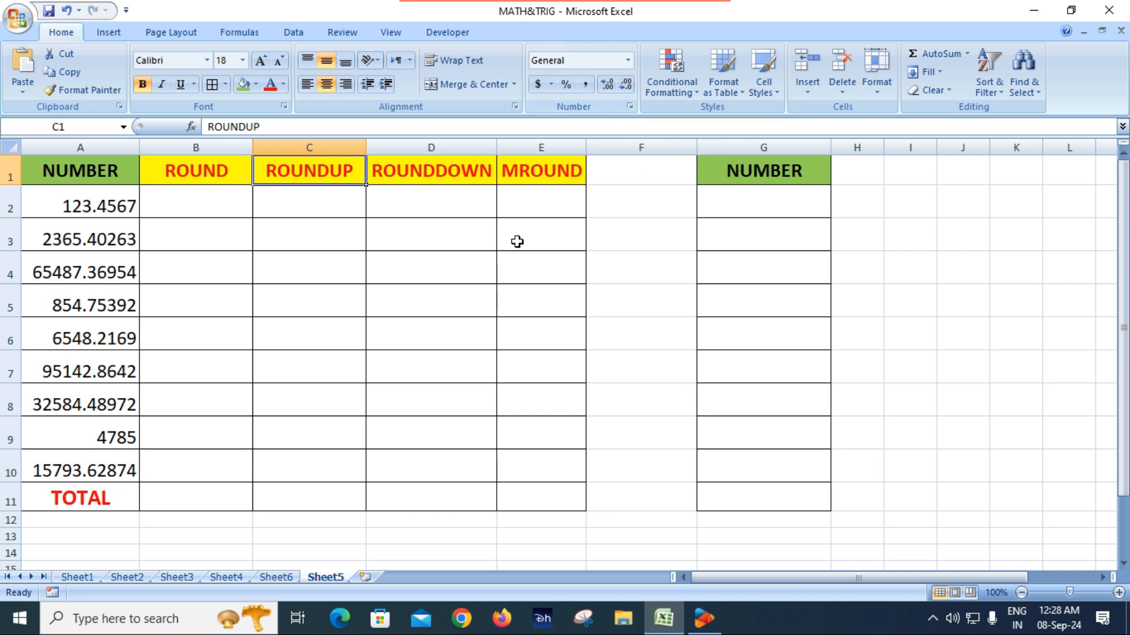
pyautogui.click(459, 206)
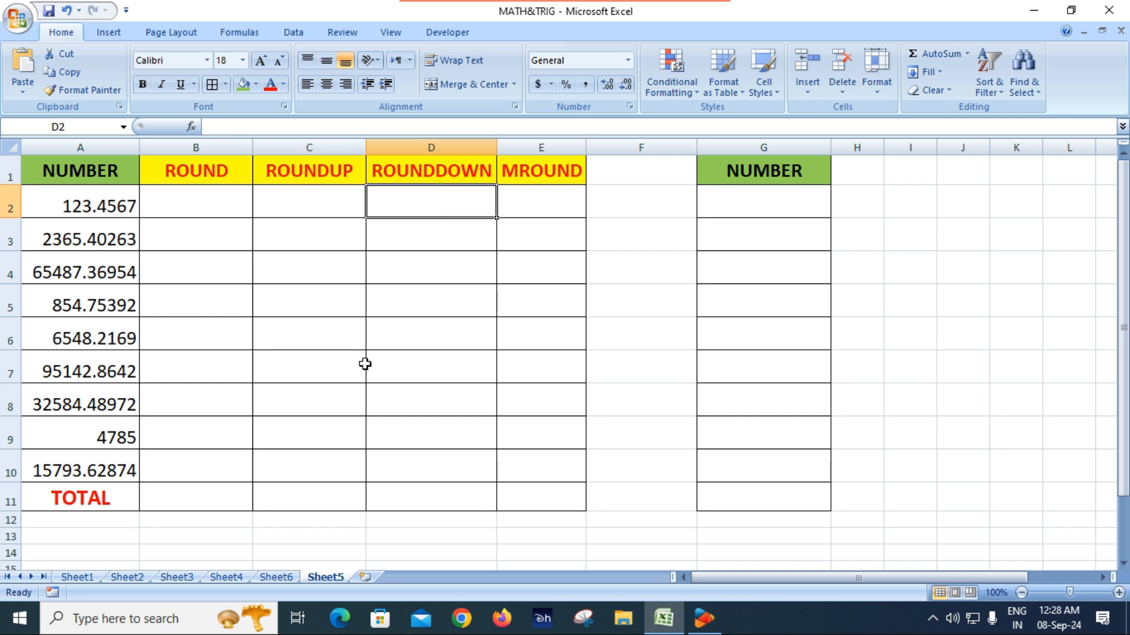
# - Append the example number 123.456 to the zero num_digits note in cell A6 of Sheet6
pyautogui.click(277, 577)
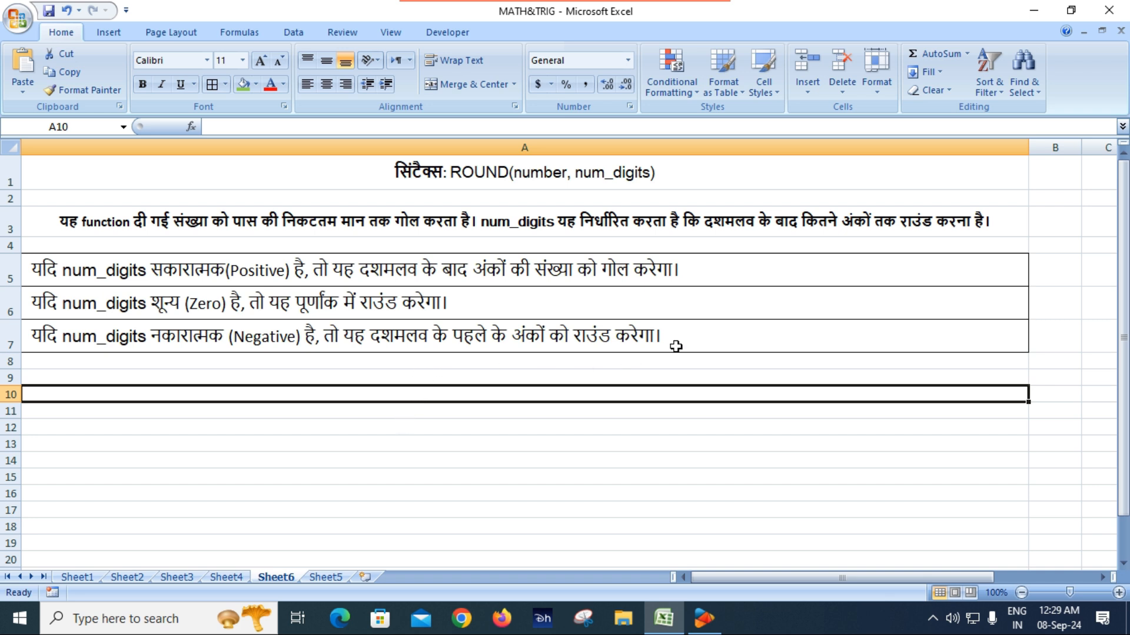
pyautogui.doubleClick(693, 308)
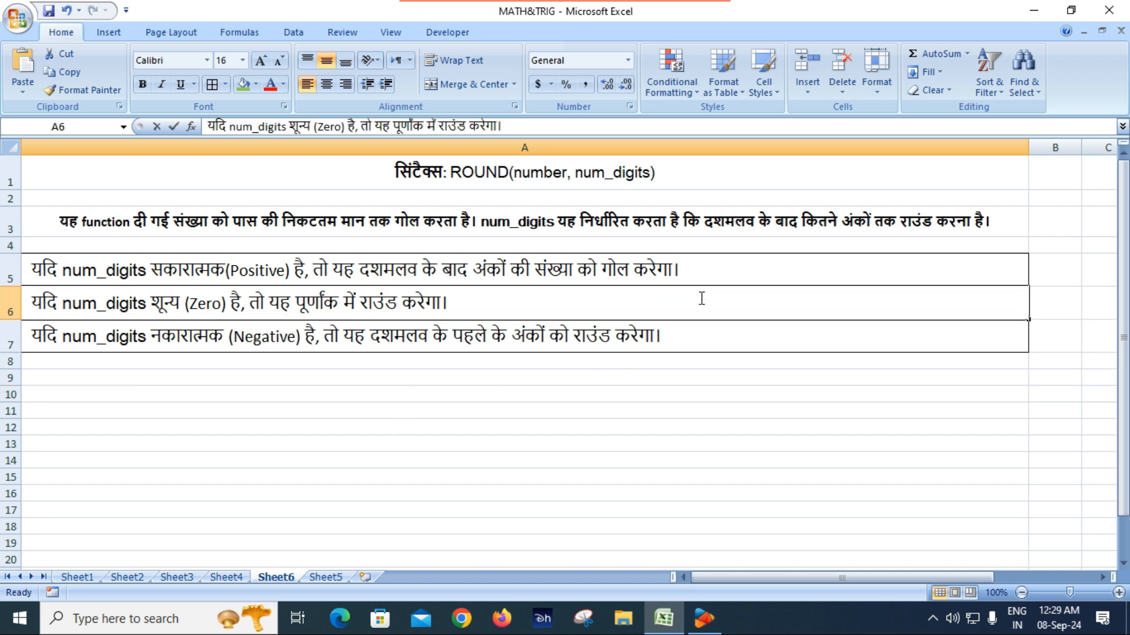
pyautogui.write('123.456')
pyautogui.press('Return')
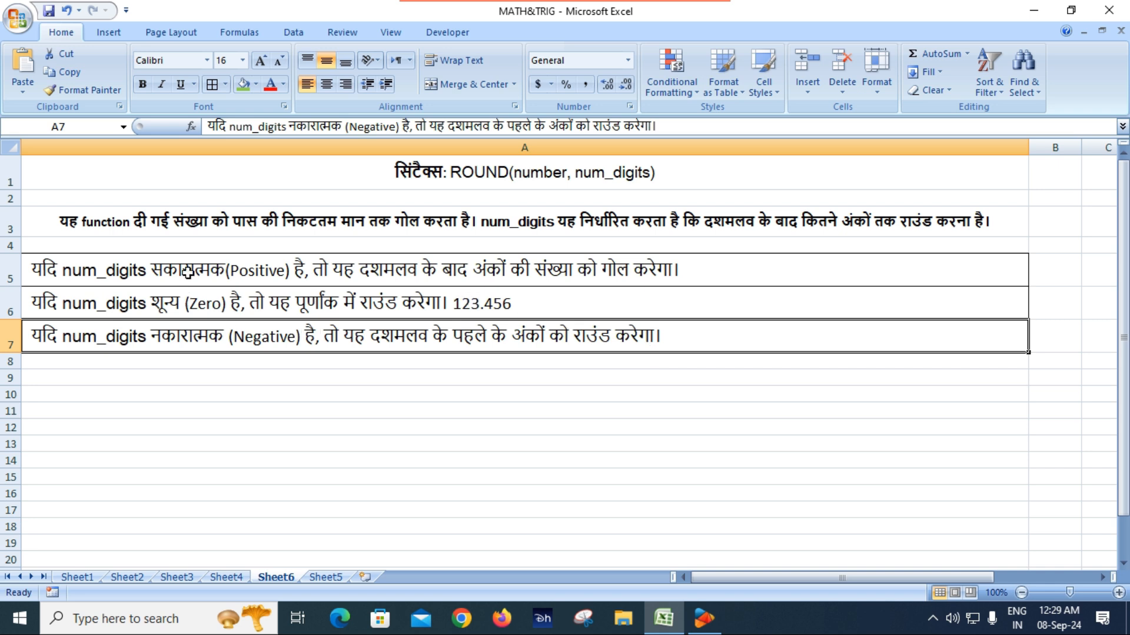
pyautogui.moveTo(187, 272); pyautogui.dragTo(189, 336)
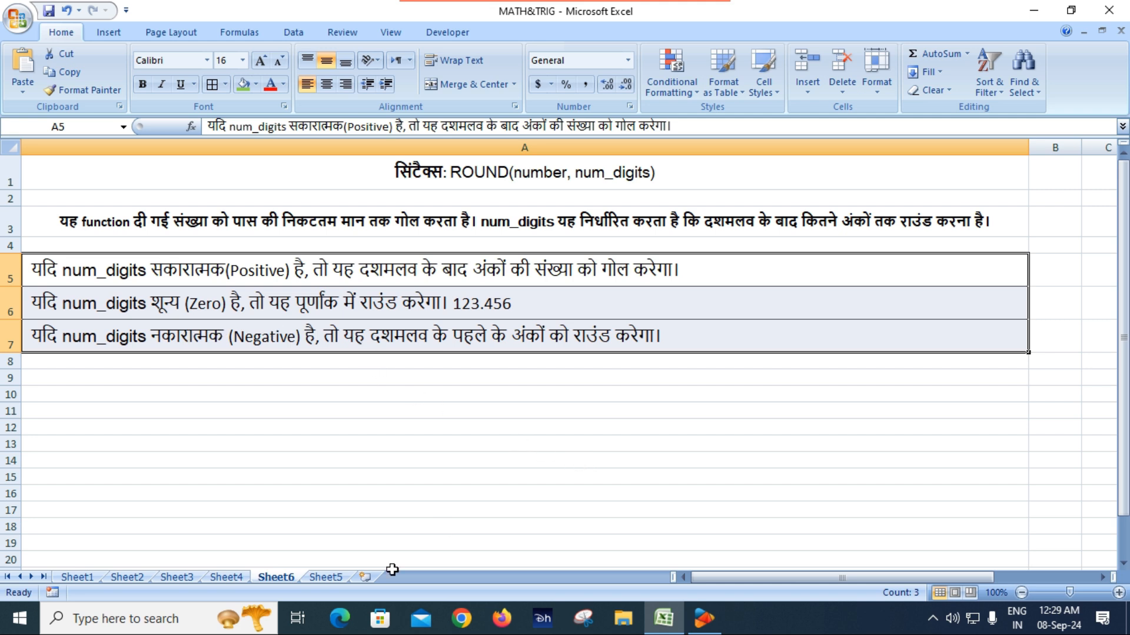
pyautogui.click(341, 449)
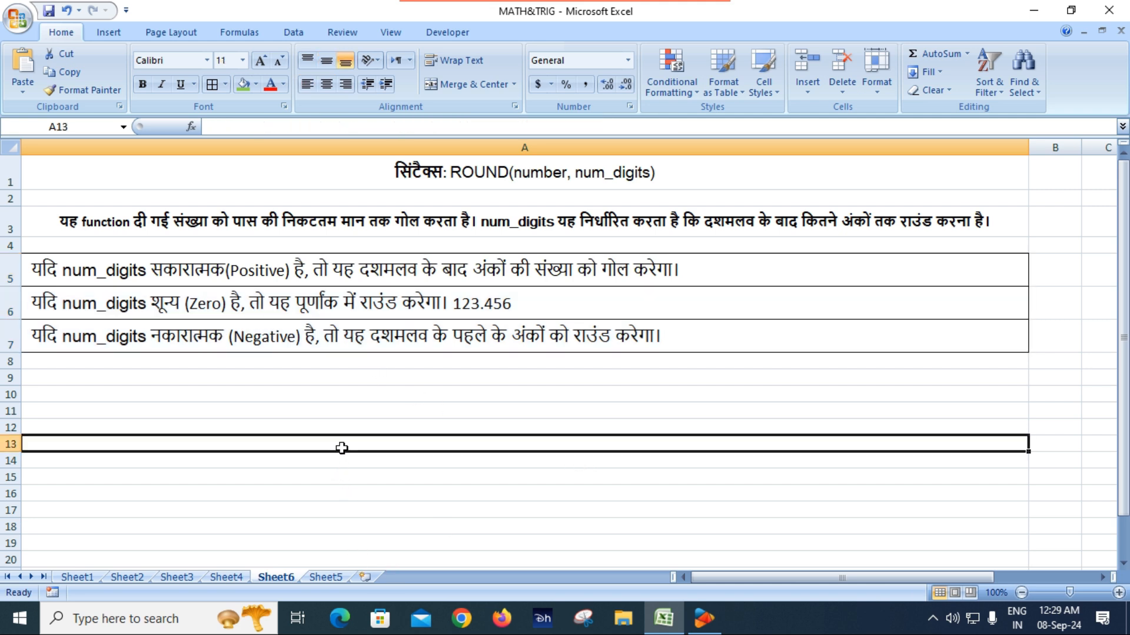
# - Enter =ROUND(A2,2) in cell B2 of Sheet5 to round the first number to two decimals
pyautogui.click(323, 576)
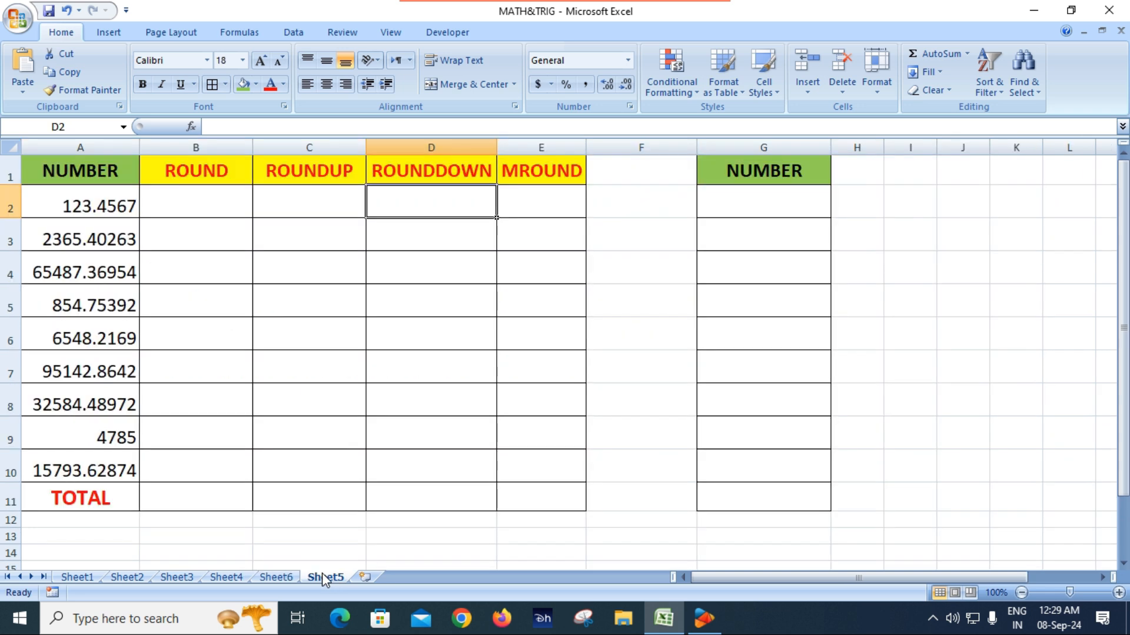
pyautogui.click(311, 297)
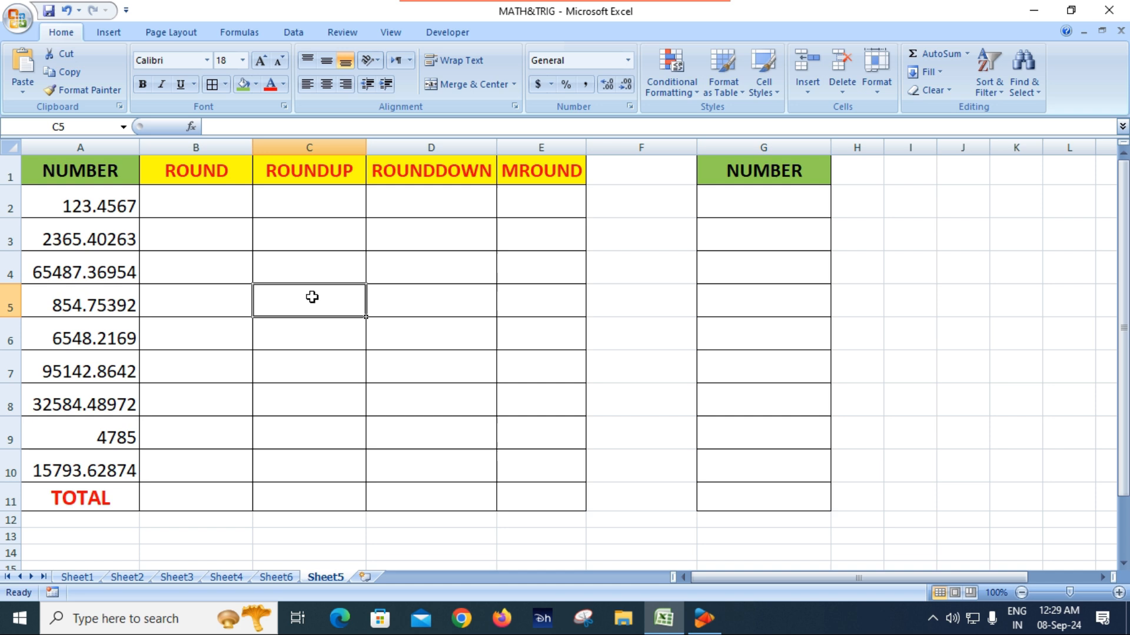
pyautogui.click(212, 206)
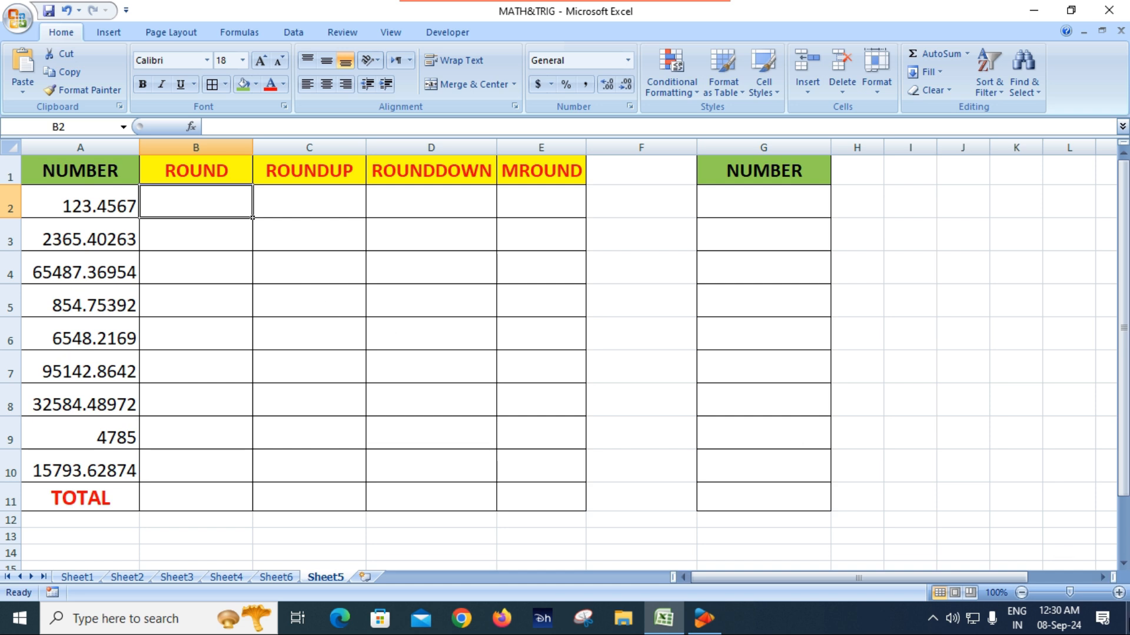
pyautogui.click(1119, 592)
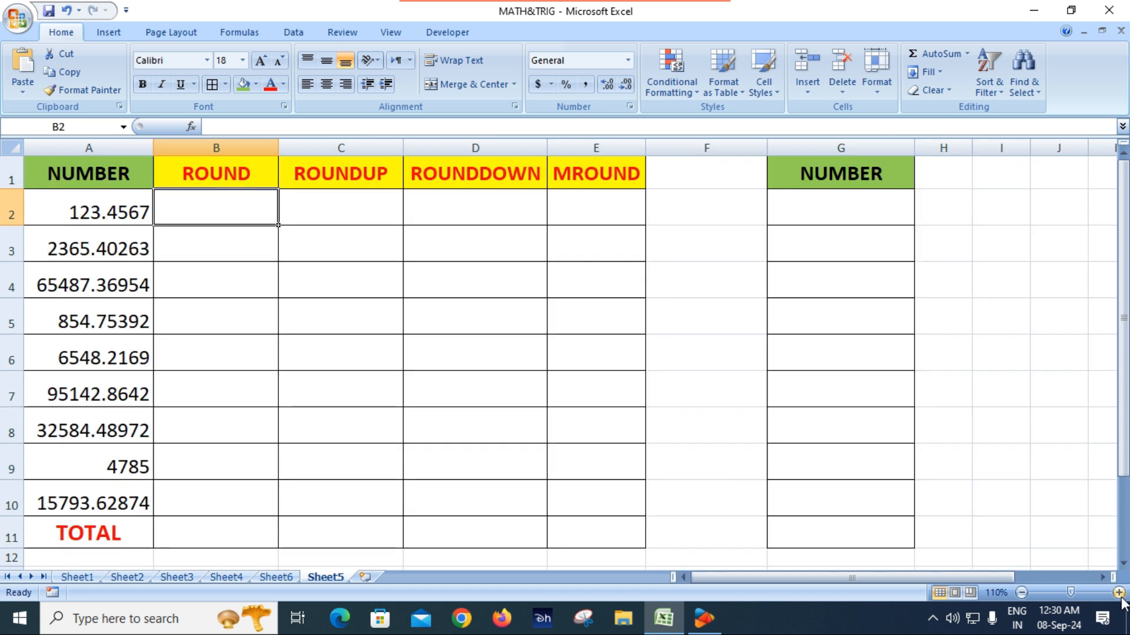
pyautogui.click(303, 321)
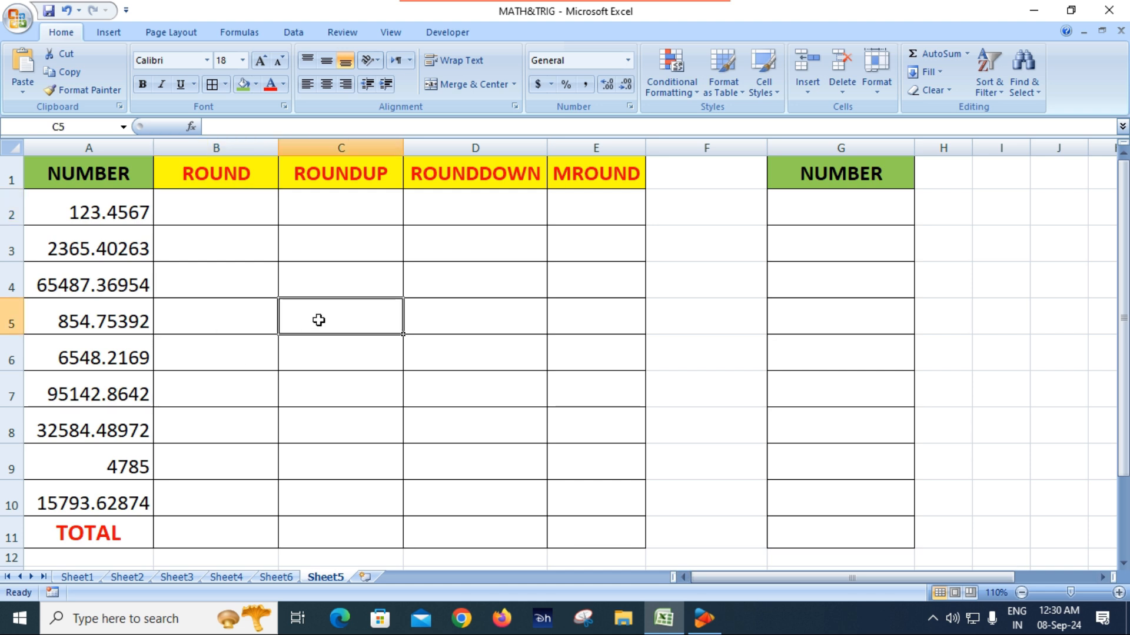
pyautogui.click(95, 208)
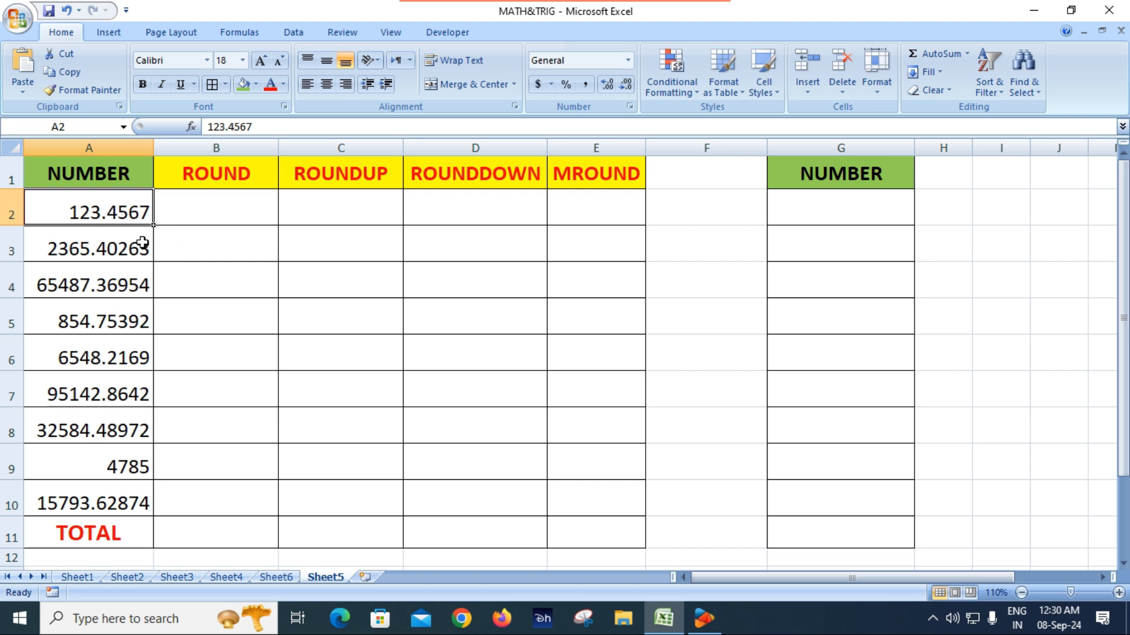
pyautogui.click(234, 220)
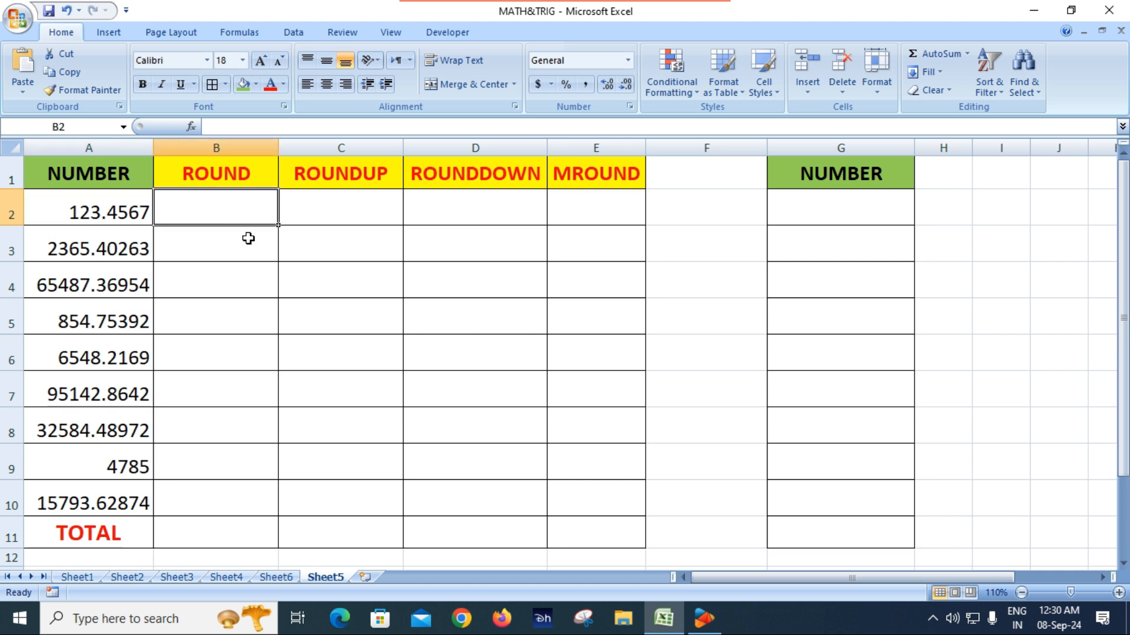
pyautogui.write('=')
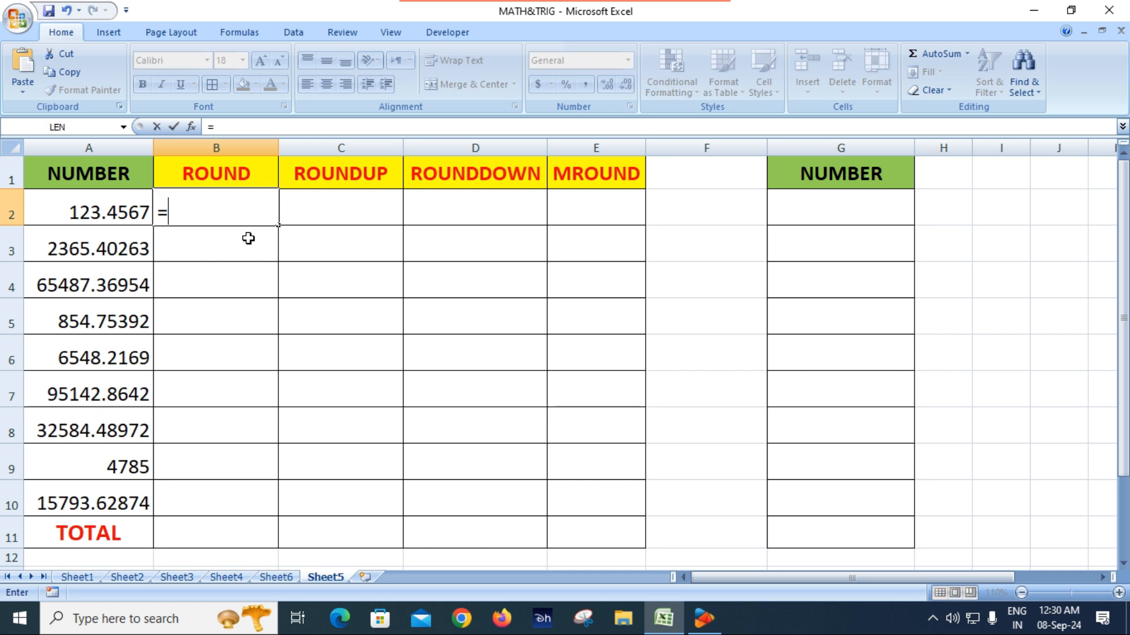
pyautogui.write('round')
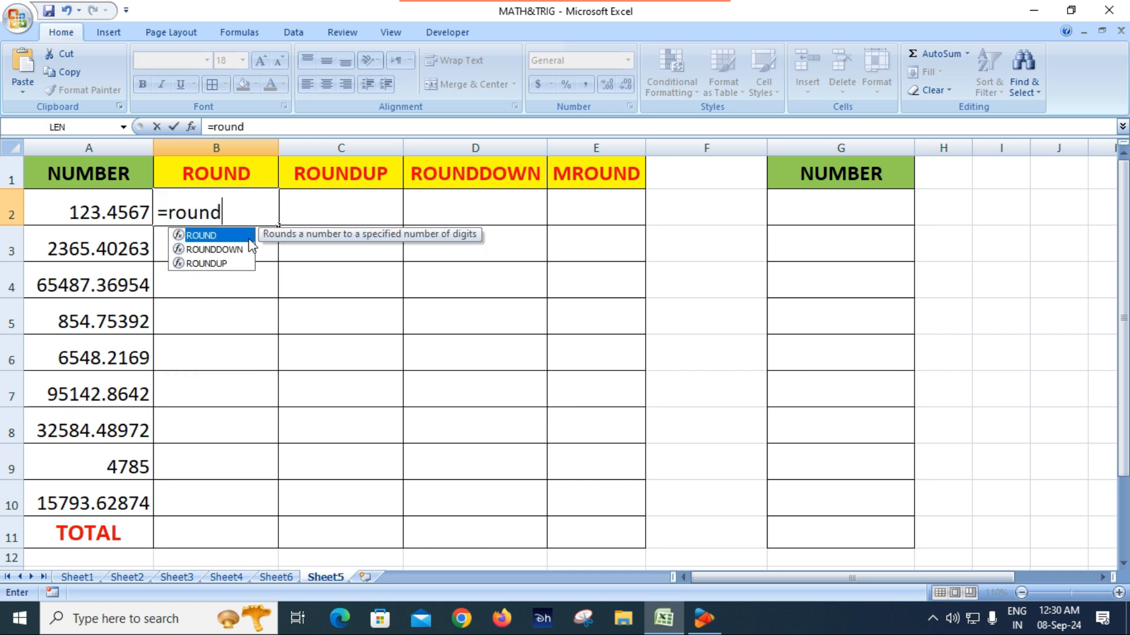
pyautogui.doubleClick(248, 239)
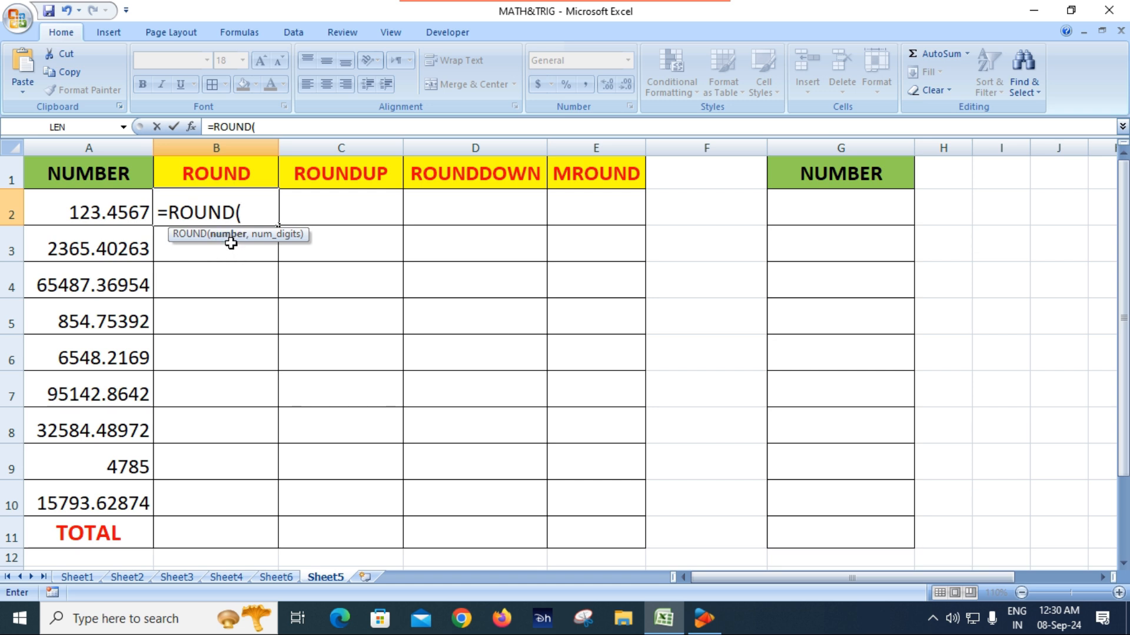
pyautogui.click(102, 214)
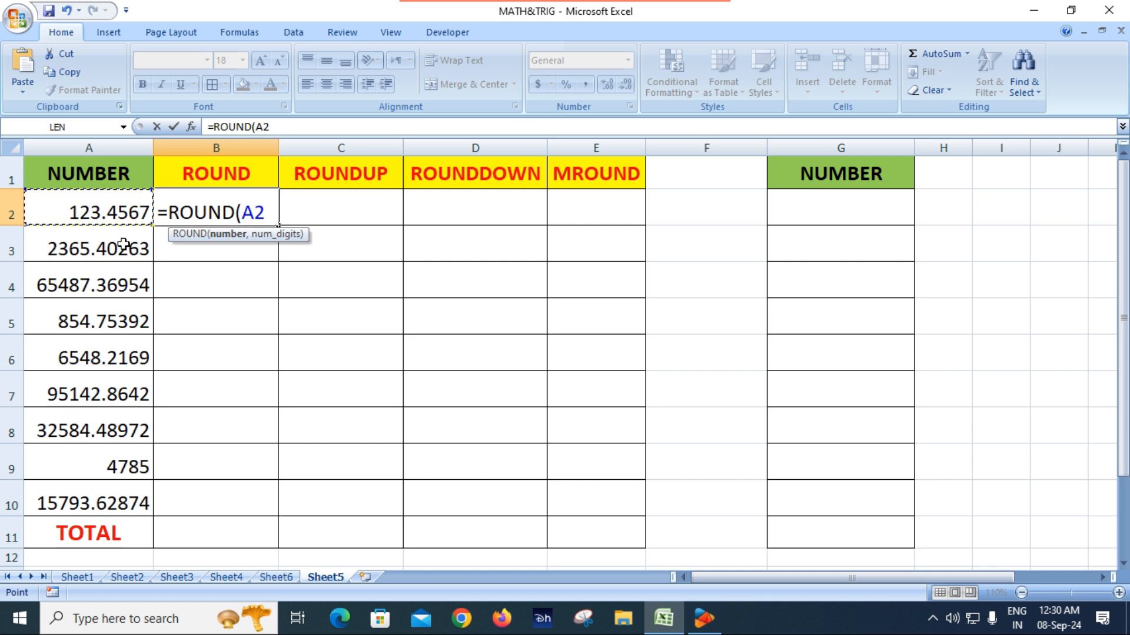
pyautogui.write(',')
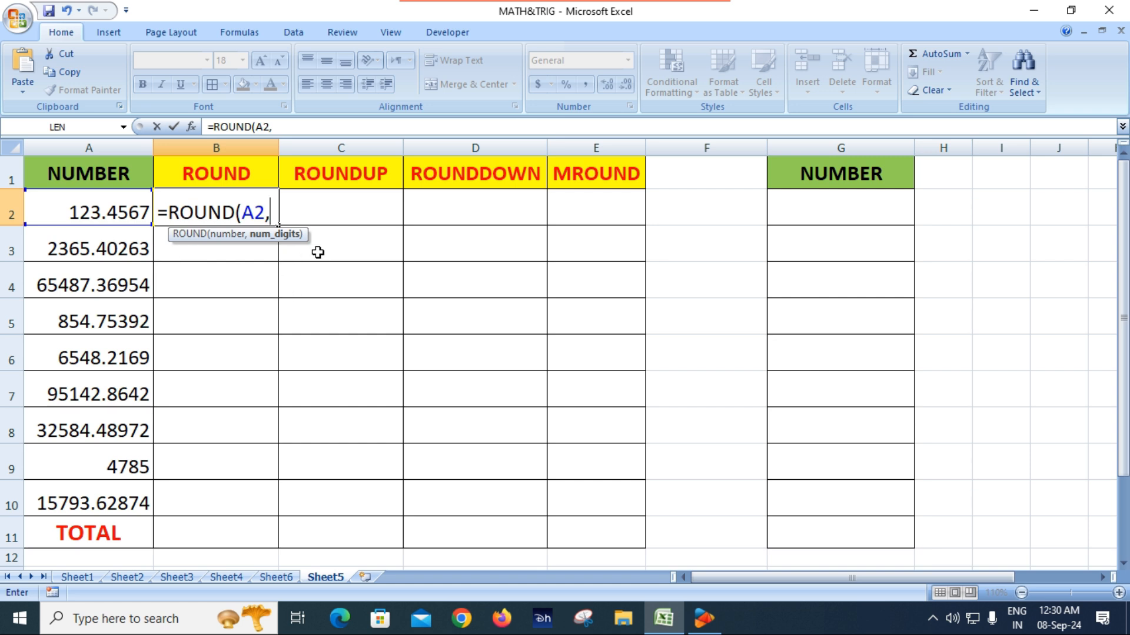
pyautogui.write('2)')
pyautogui.press('Return')
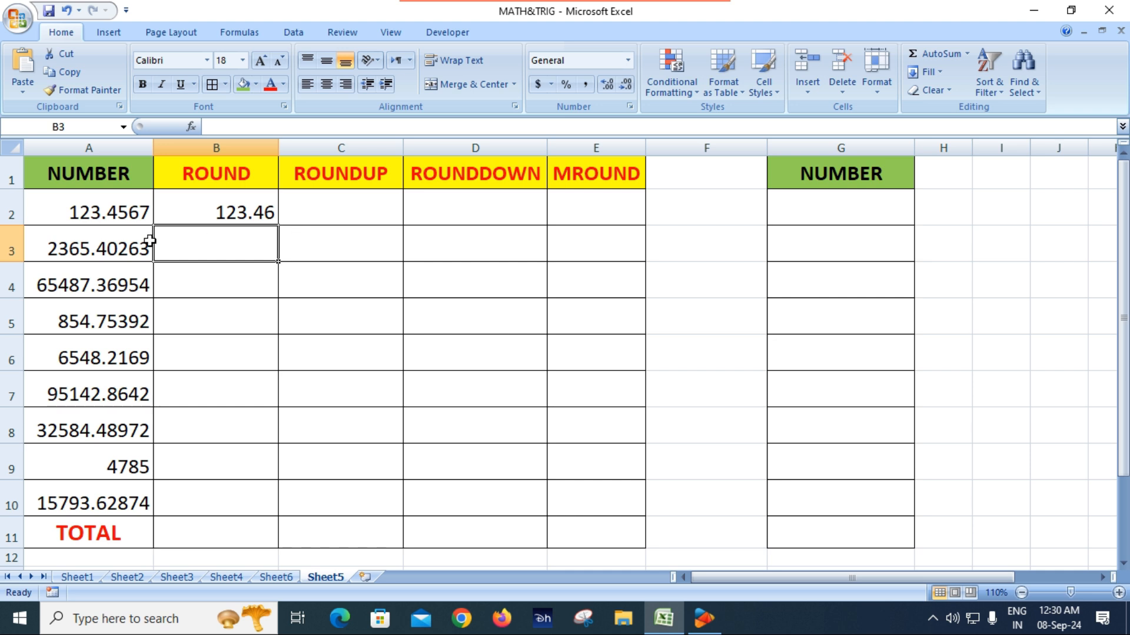
pyautogui.click(258, 217)
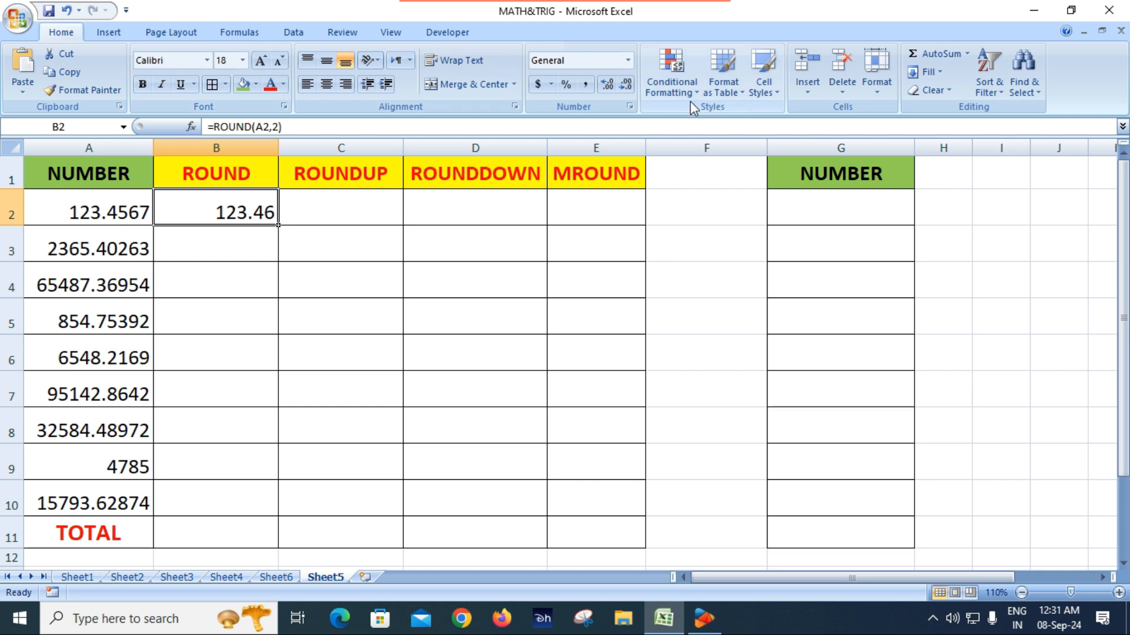
# - Copy the numbers in A2:A10 to G2:G10 and reduce the copies' displayed decimals to two places
pyautogui.moveTo(121, 213); pyautogui.dragTo(115, 487)
pyautogui.hotkey('ctrl', 'c')
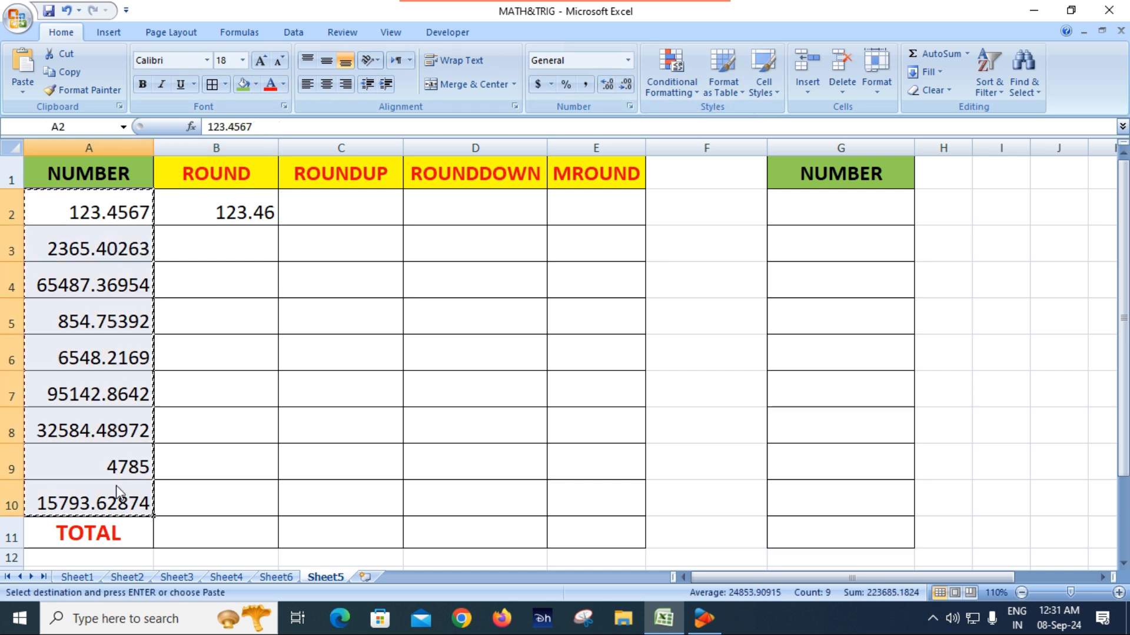
pyautogui.click(853, 212)
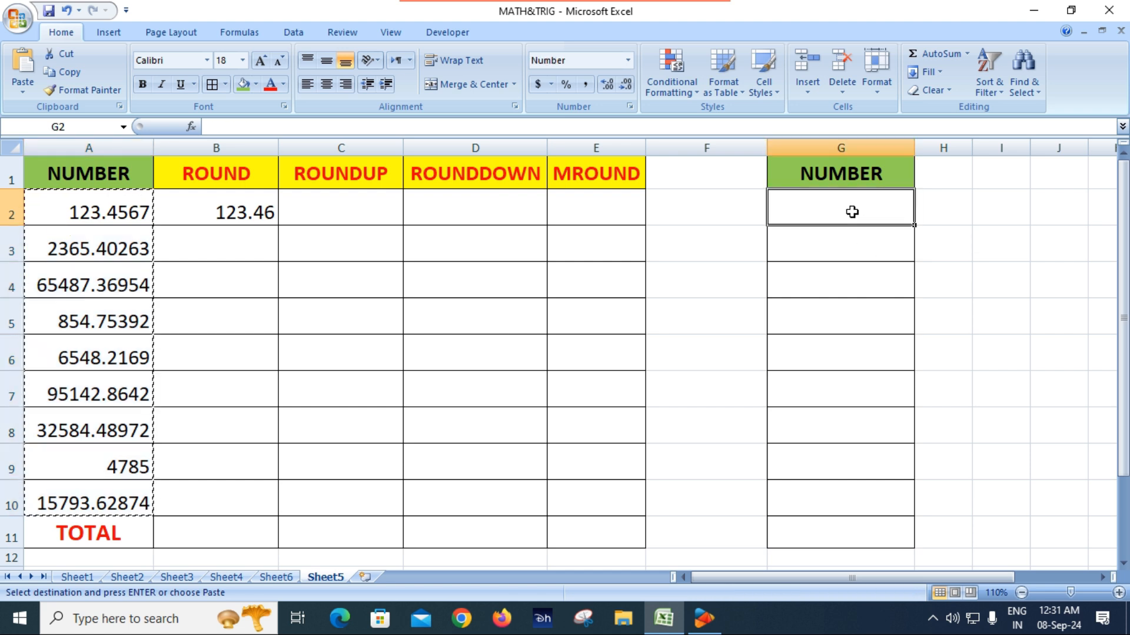
pyautogui.hotkey('ctrl', 'v')
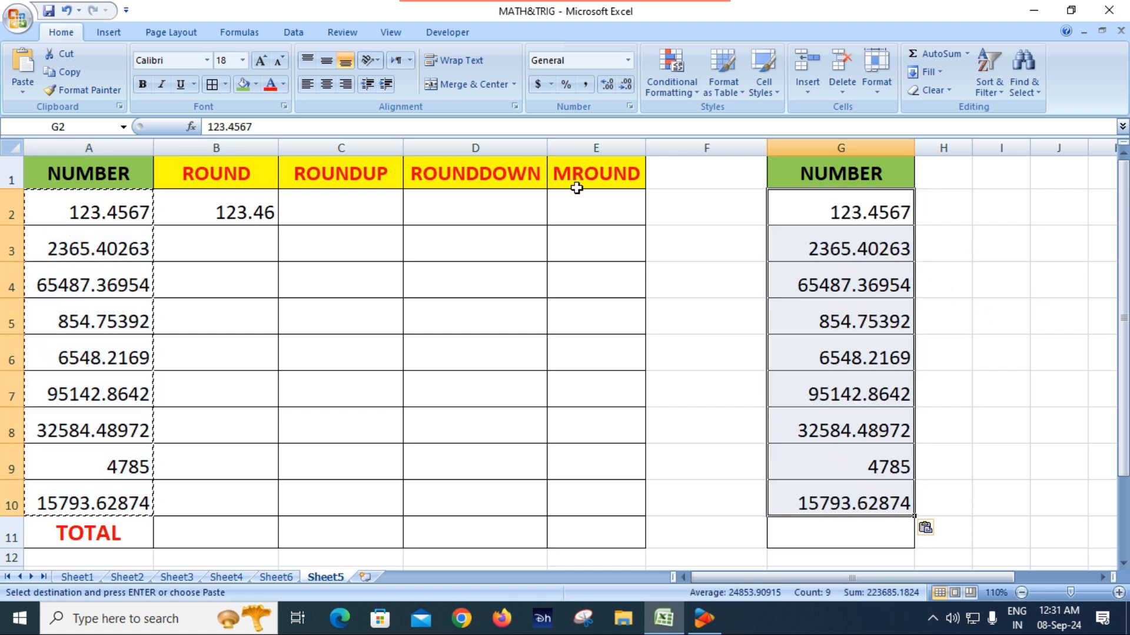
pyautogui.click(624, 89)
pyautogui.click(623, 90)
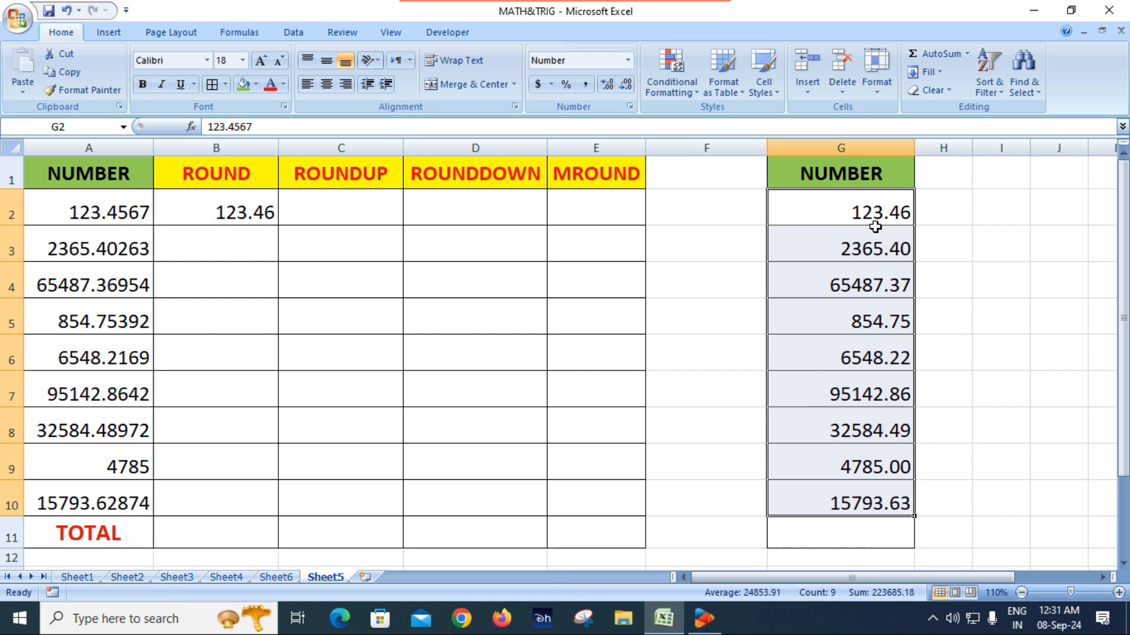
# - Fill the ROUND formula from B2 down through B10
pyautogui.click(256, 216)
pyautogui.moveTo(279, 228); pyautogui.dragTo(282, 526)
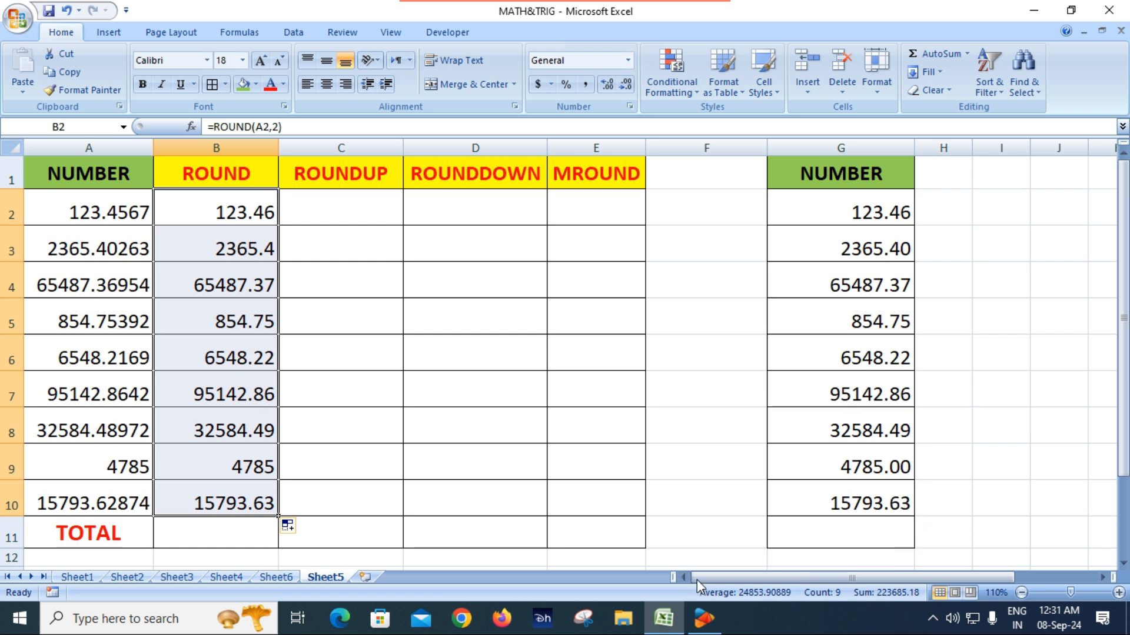
pyautogui.click(243, 532)
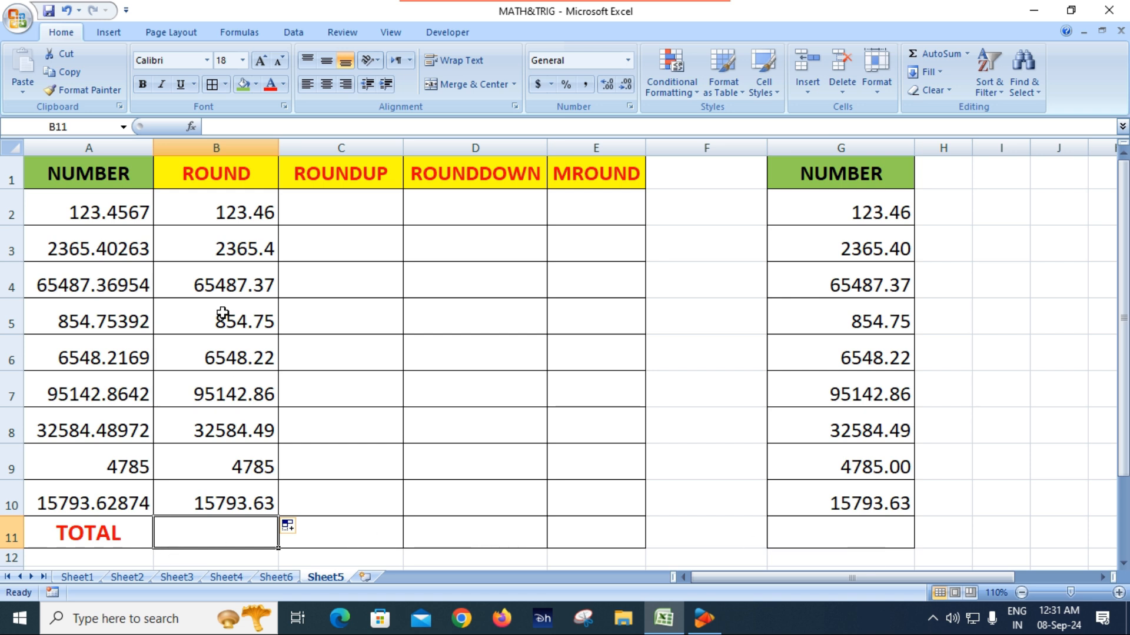
# - Total the rounded values B2:B10 in B11 and the display-formatted numbers G2:G10 in G11 with SUM
pyautogui.hotkey('alt', '=')
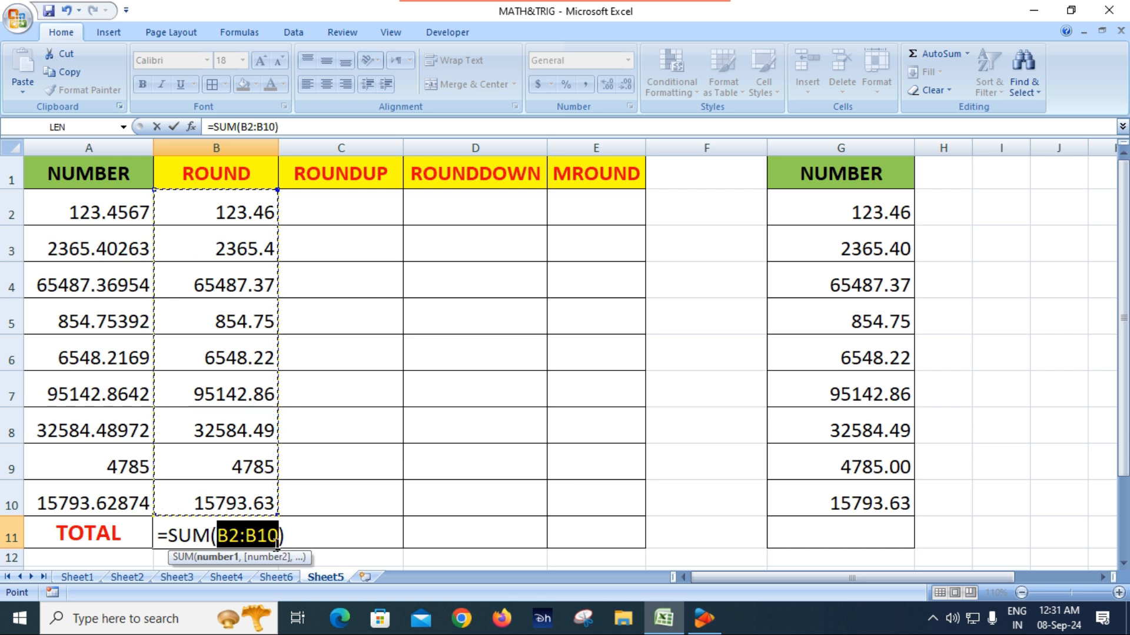
pyautogui.press('Return')
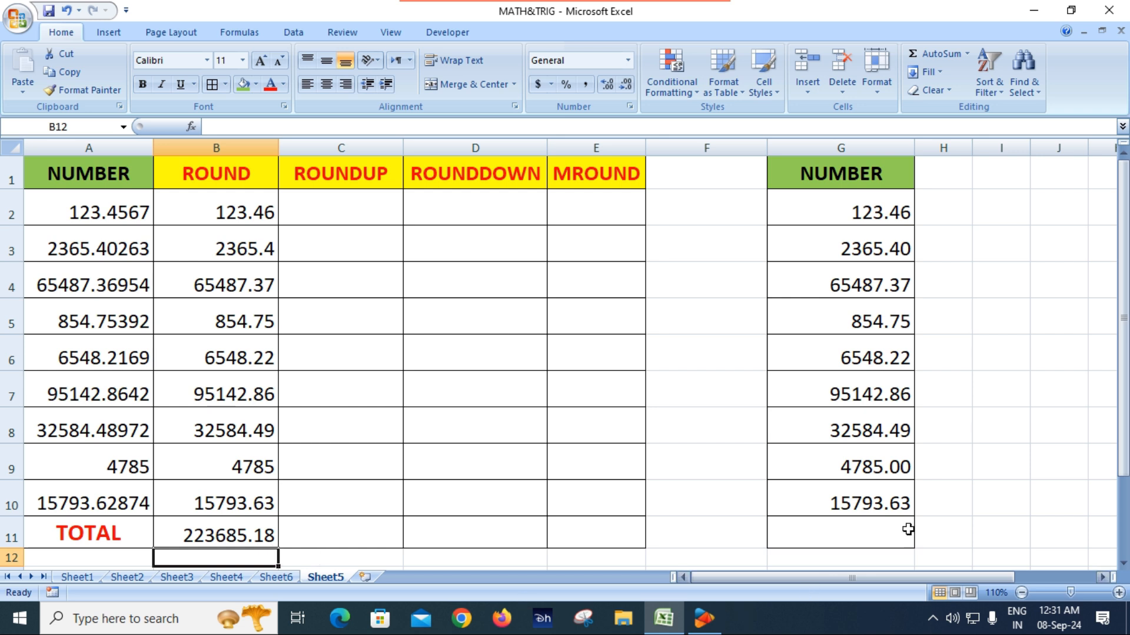
pyautogui.click(882, 533)
pyautogui.hotkey('alt', '=')
pyautogui.press('Return')
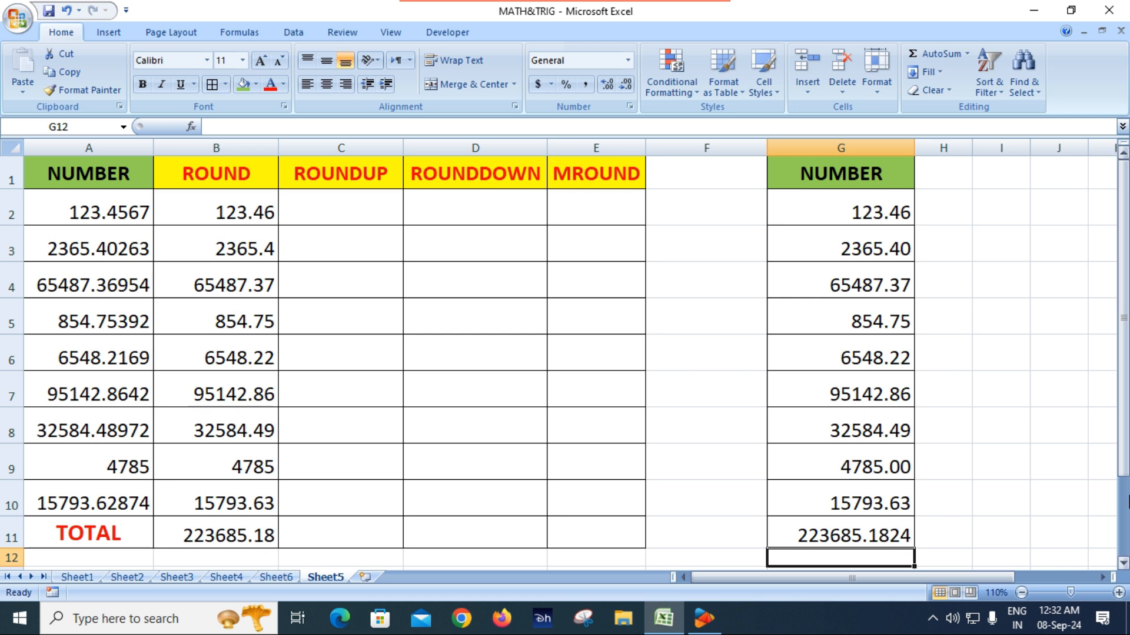
pyautogui.click(935, 530)
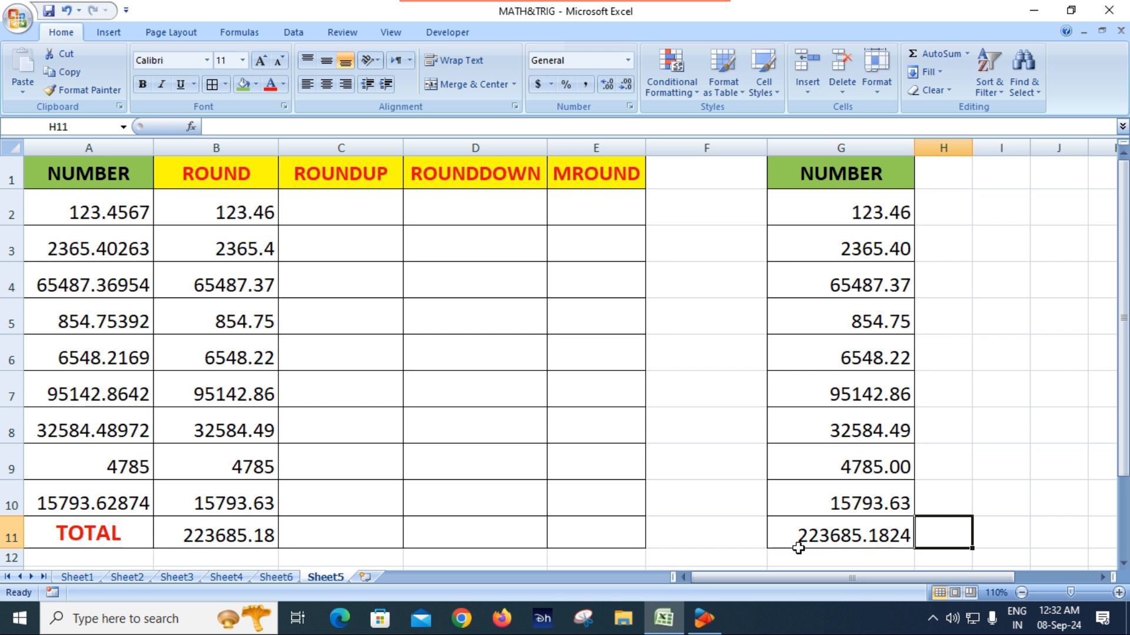
# - Reduce the displayed decimals of the total in G11 to two places, and expand them to five places
pyautogui.click(864, 537)
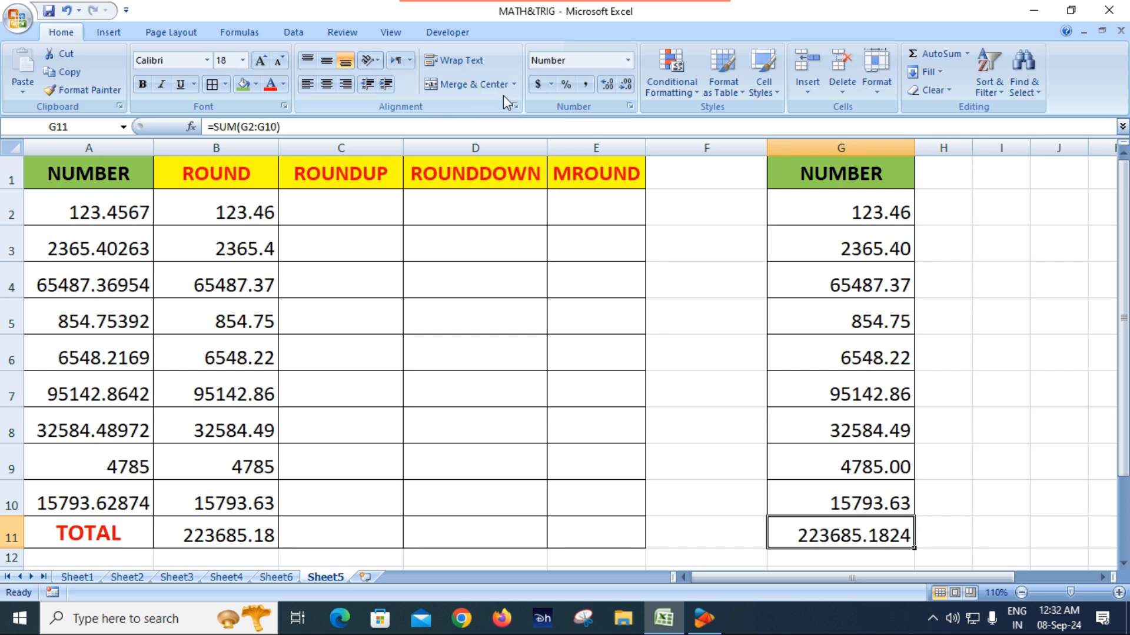
pyautogui.click(631, 84)
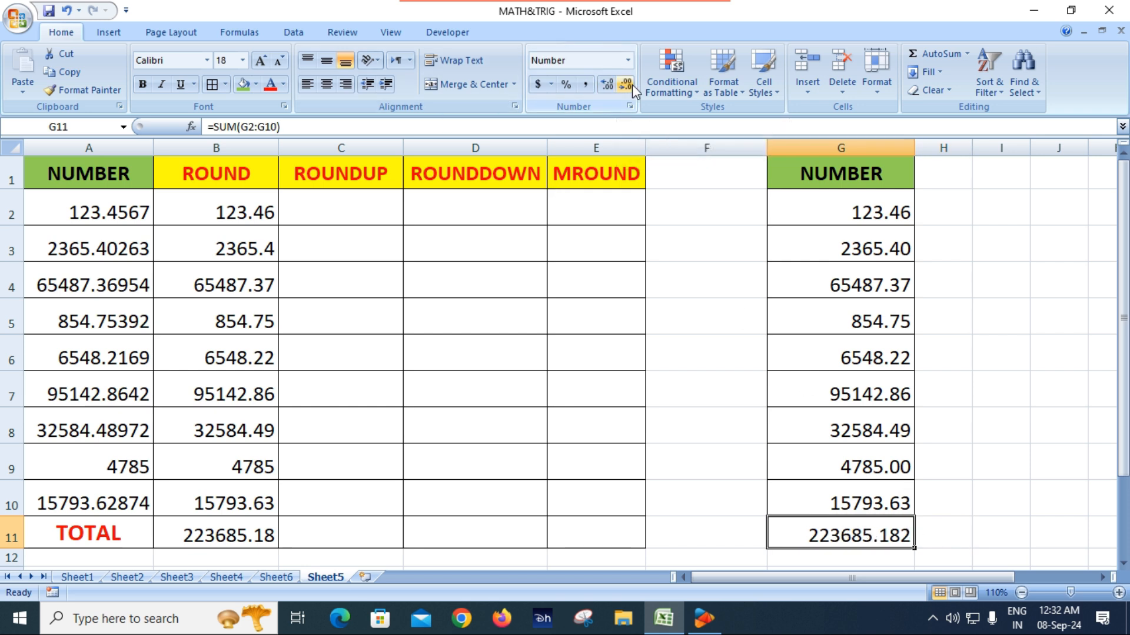
pyautogui.click(632, 83)
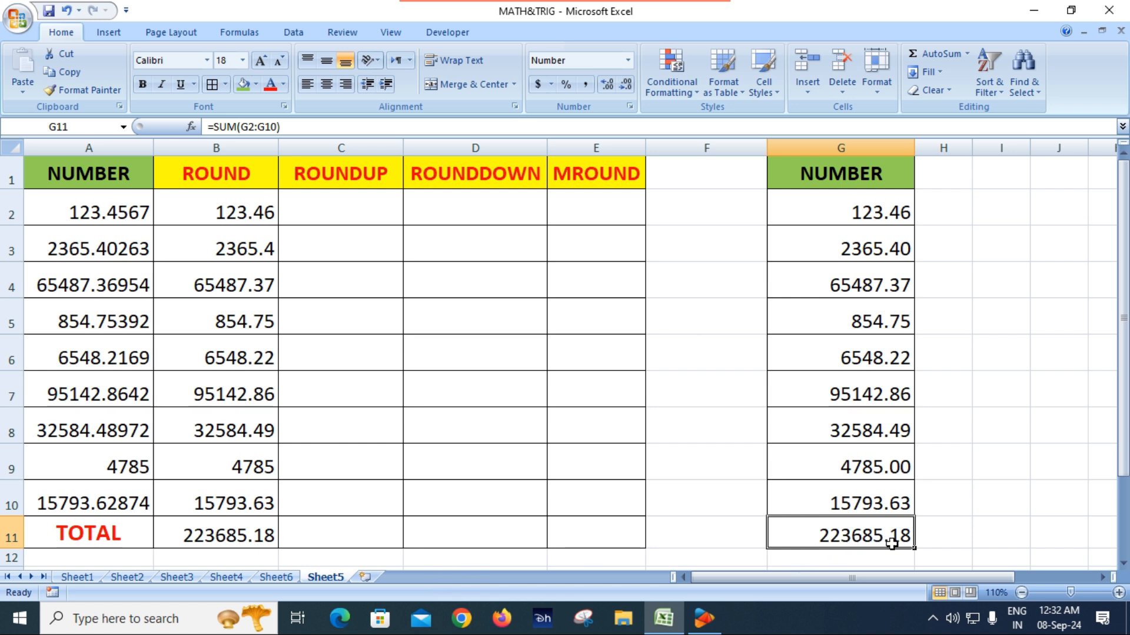
pyautogui.click(609, 88)
pyautogui.click(609, 89)
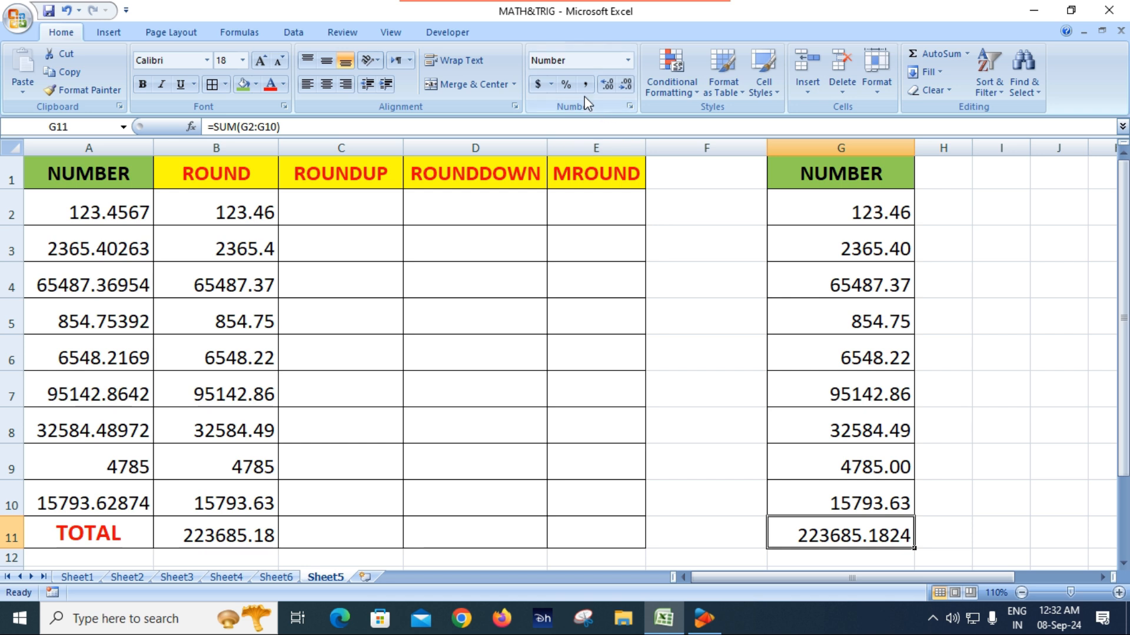
pyautogui.click(613, 86)
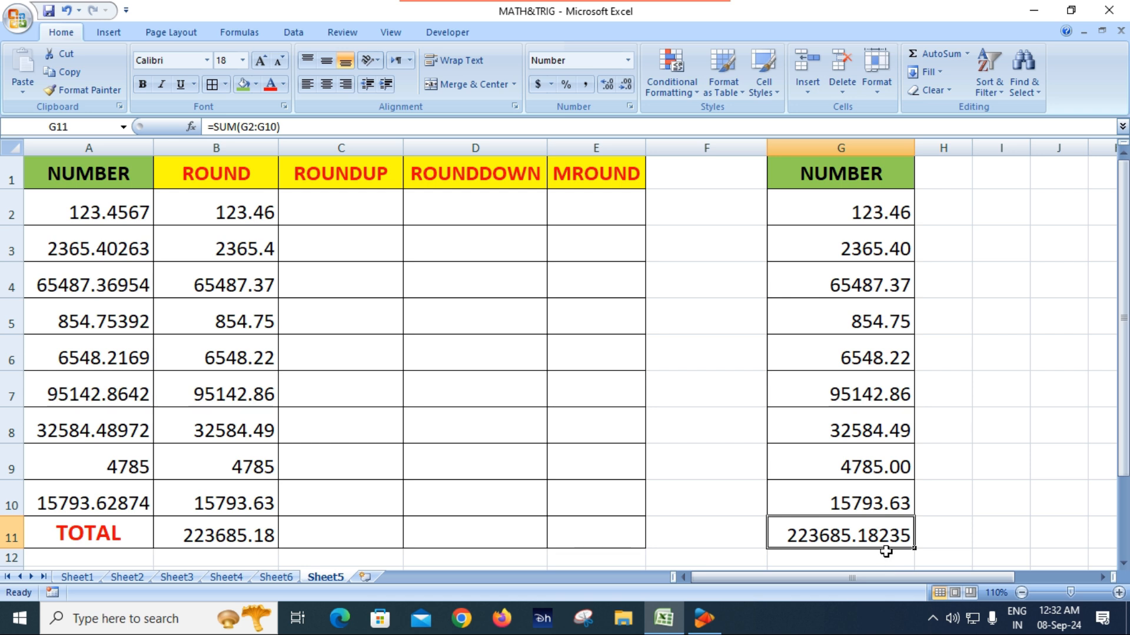
# - Increase the displayed decimals of the ROUND column total in B11 to four places
pyautogui.click(233, 532)
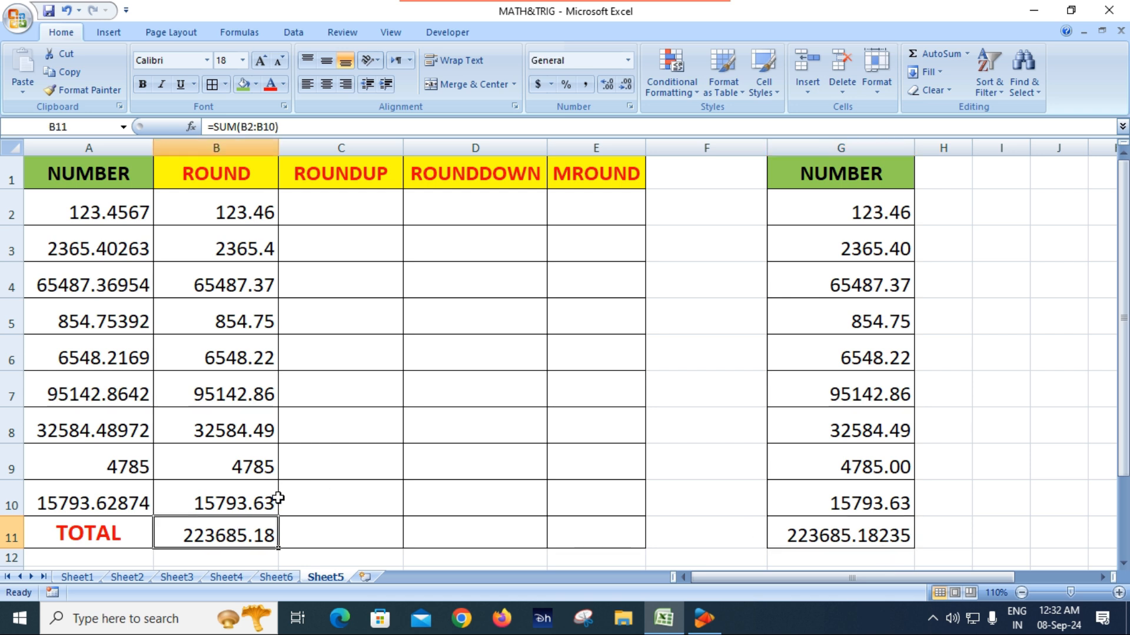
pyautogui.click(612, 80)
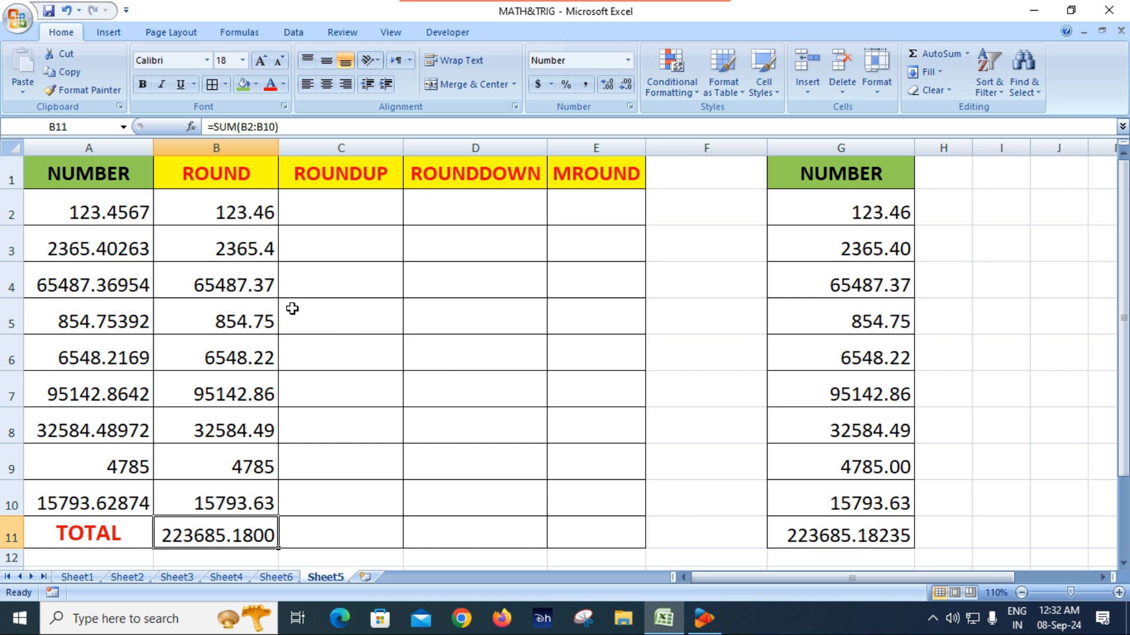
pyautogui.click(298, 230)
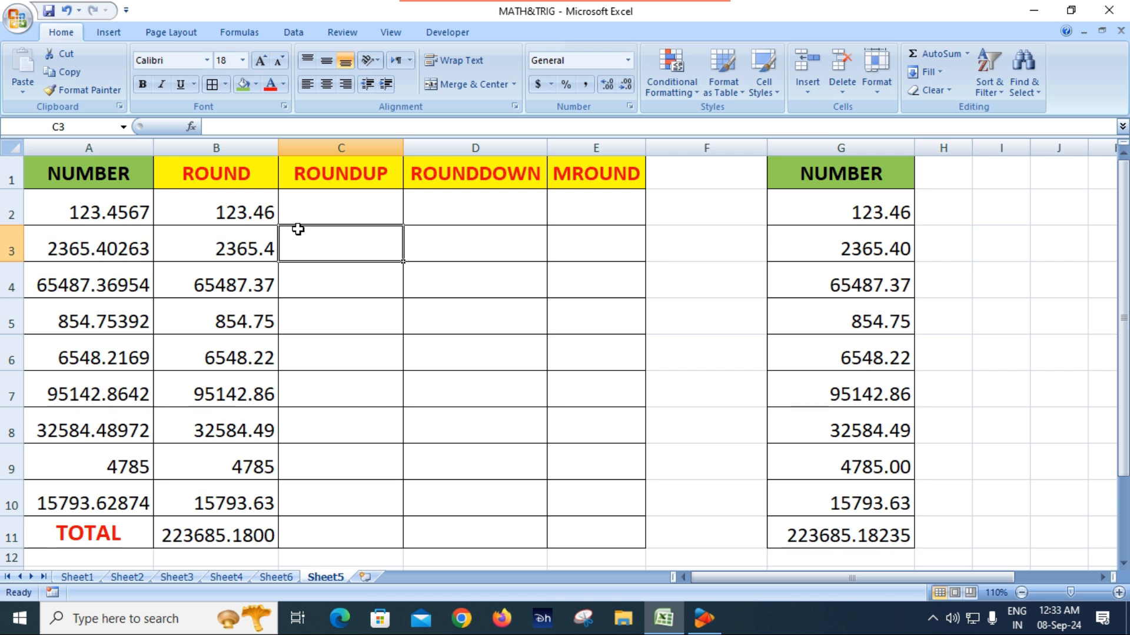
# - Compare the underlying value stored in display-formatted cell G2 with the ROUND formula in B2
pyautogui.click(876, 210)
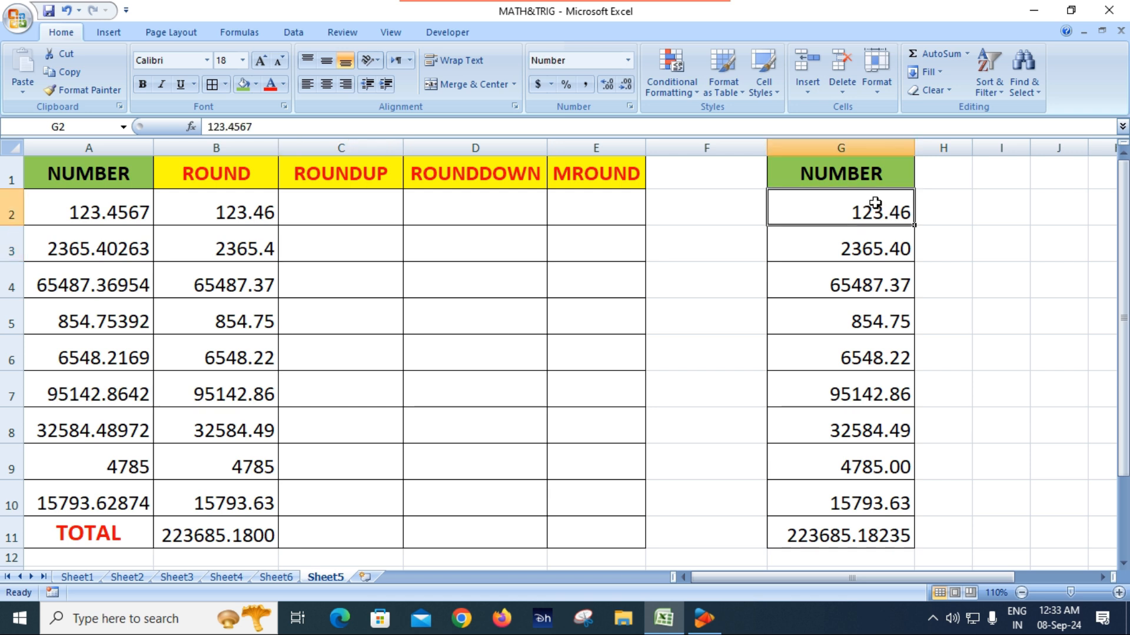
pyautogui.click(961, 288)
pyautogui.moveTo(880, 215); pyautogui.dragTo(860, 501)
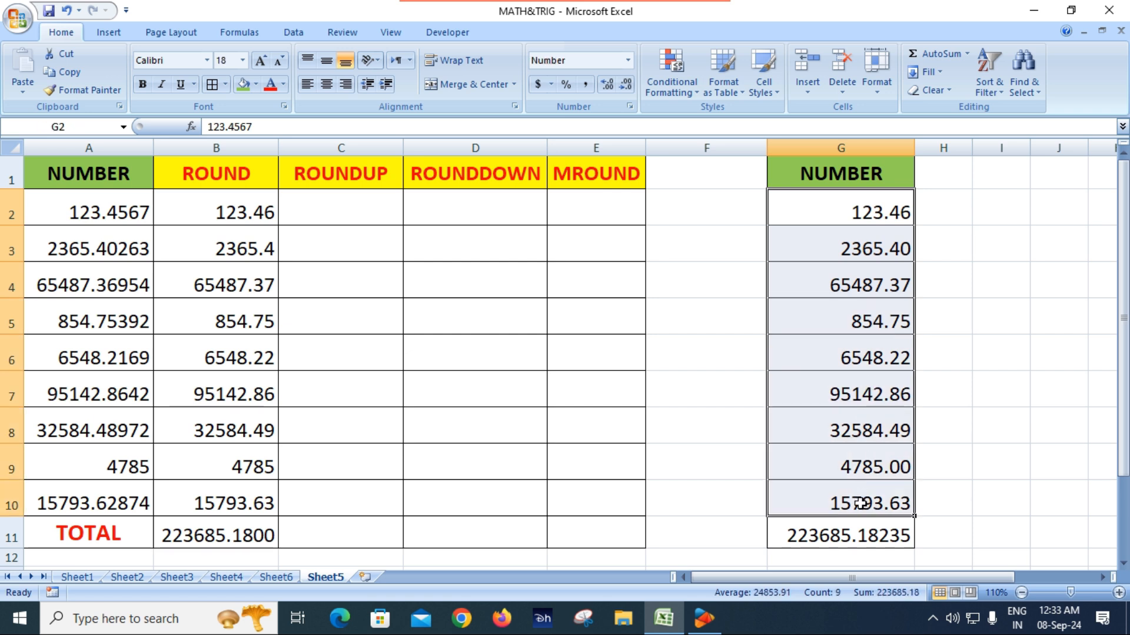
pyautogui.click(993, 371)
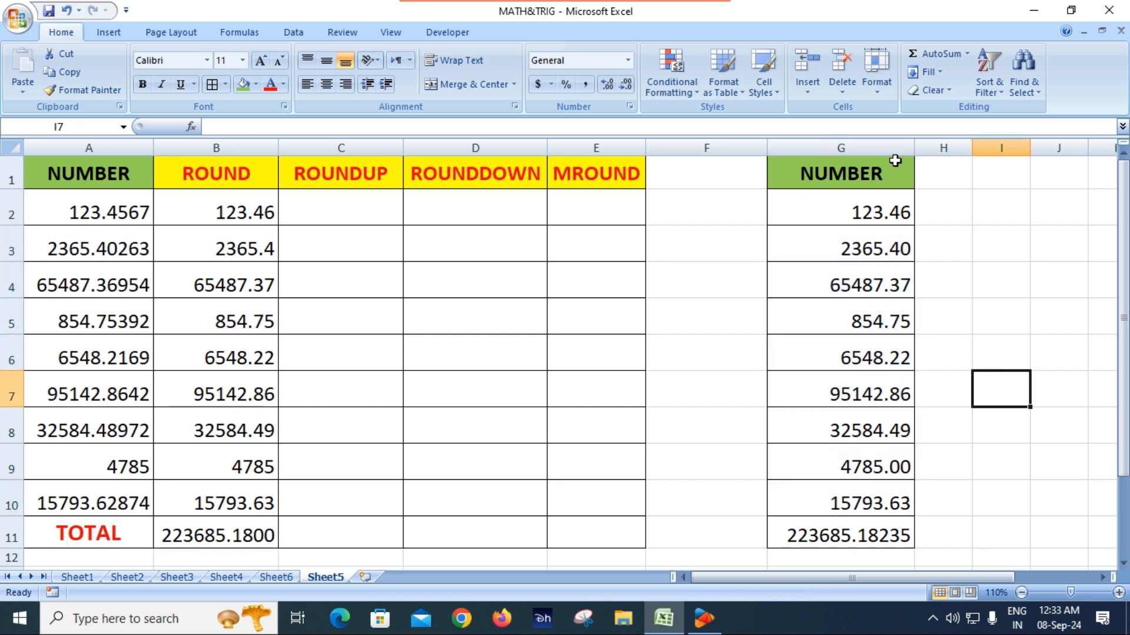
pyautogui.click(856, 212)
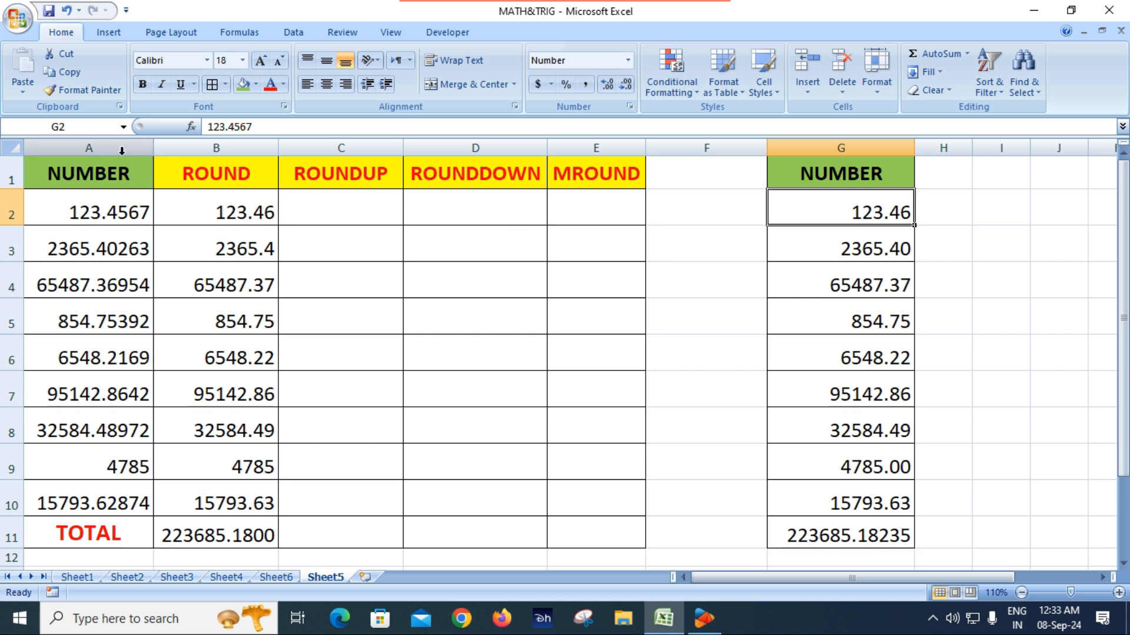
pyautogui.click(259, 126)
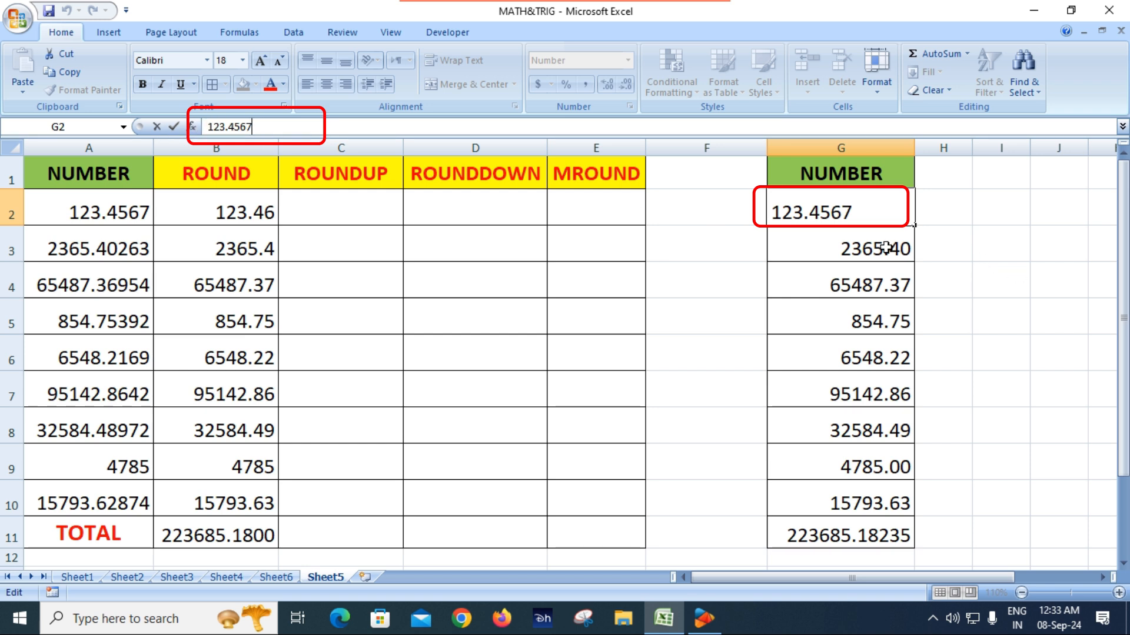
pyautogui.click(974, 277)
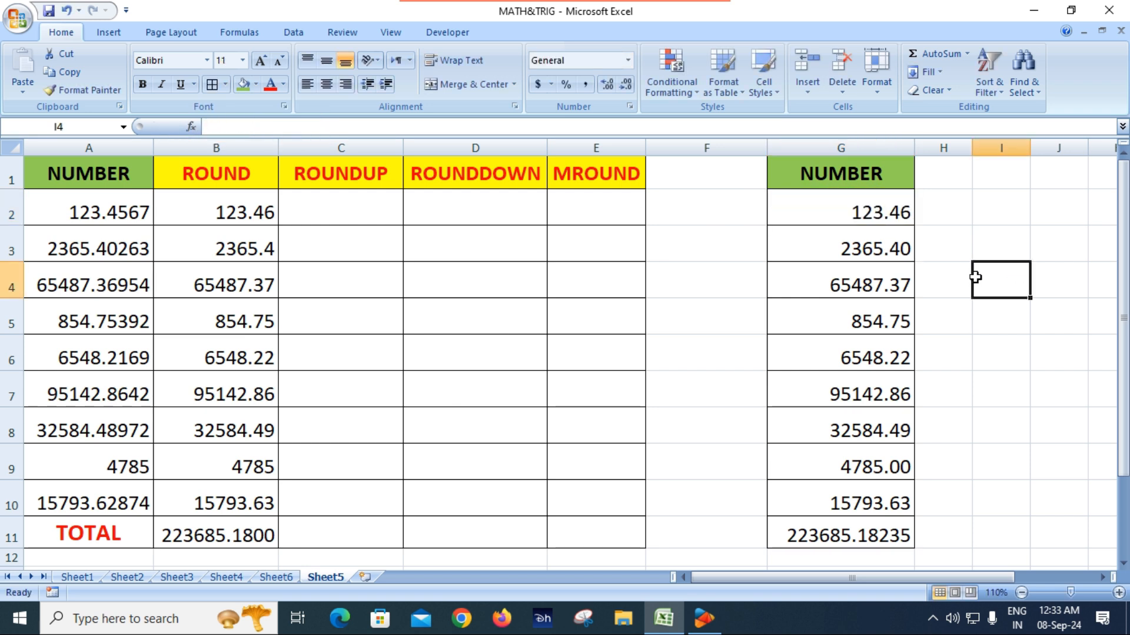
pyautogui.click(860, 214)
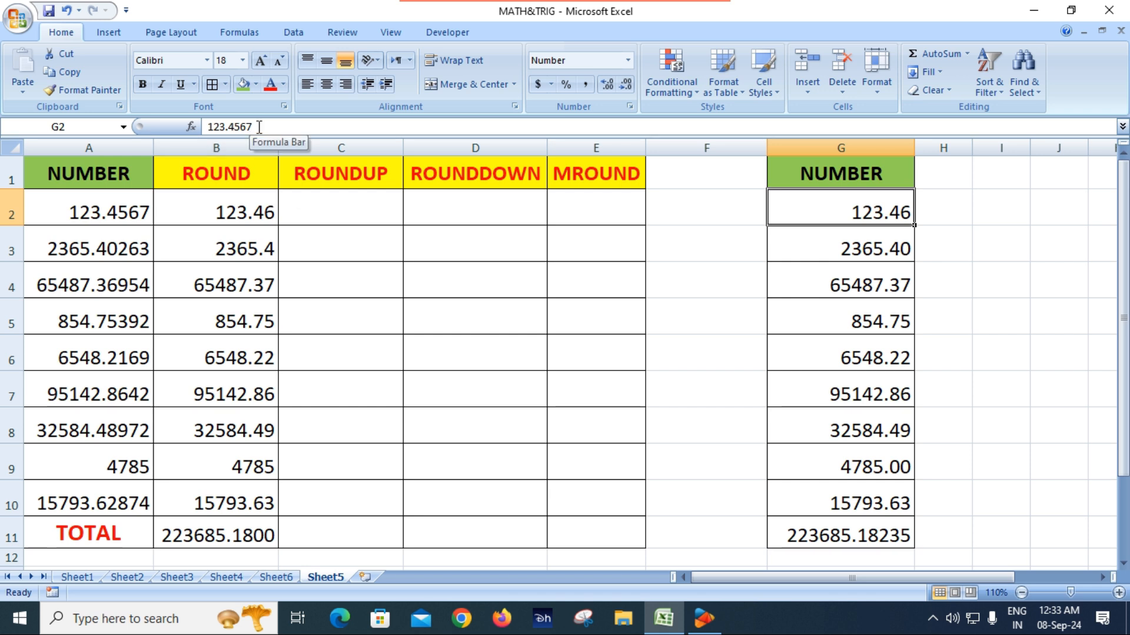
pyautogui.click(249, 212)
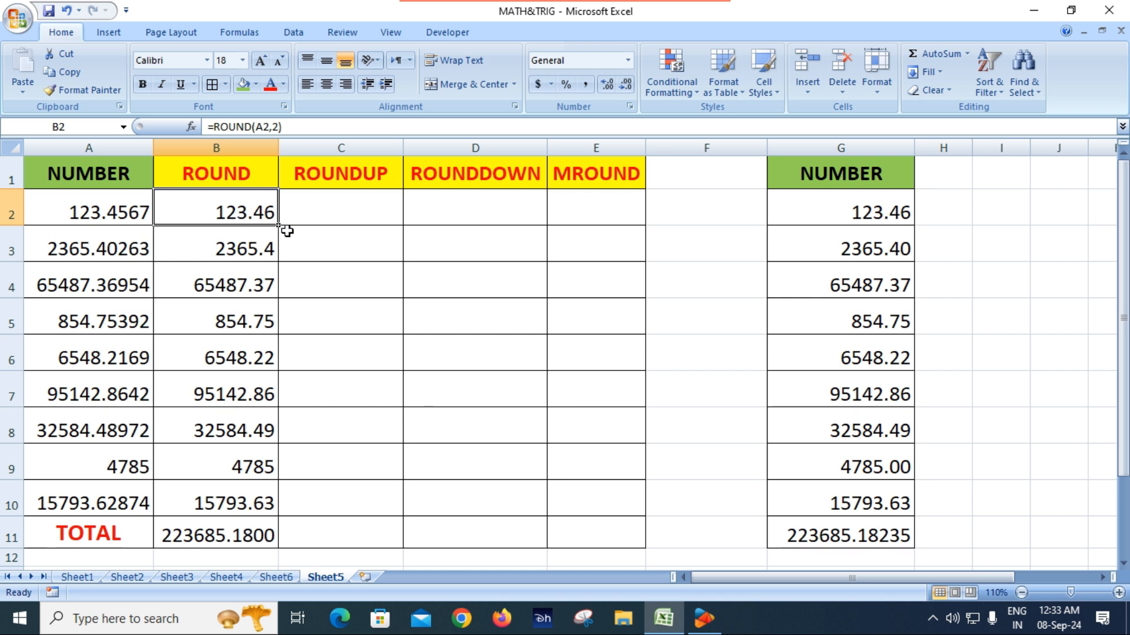
pyautogui.click(334, 270)
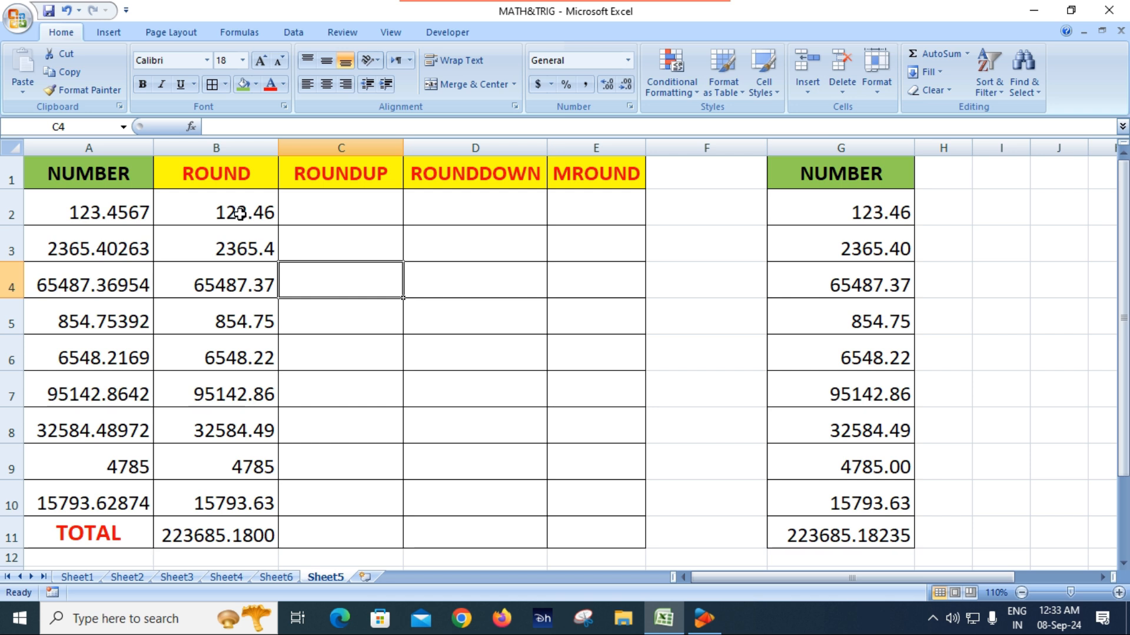
# - Enter =ROUNDUP(A2,2) in cell C2 to round the first number up to two decimals
pyautogui.click(349, 216)
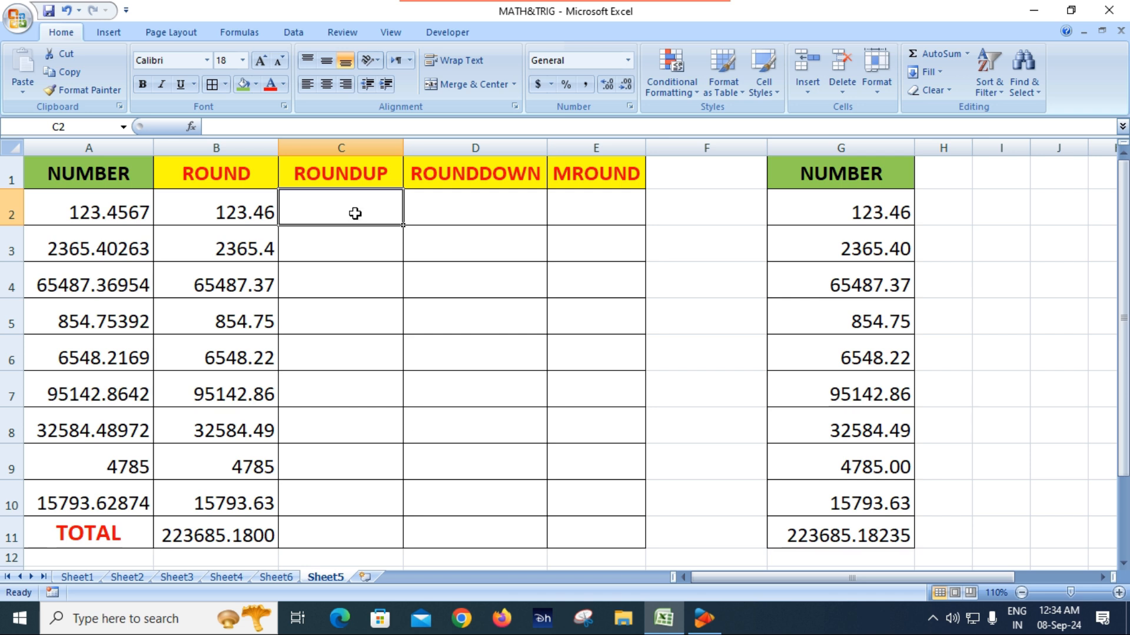
pyautogui.write('=')
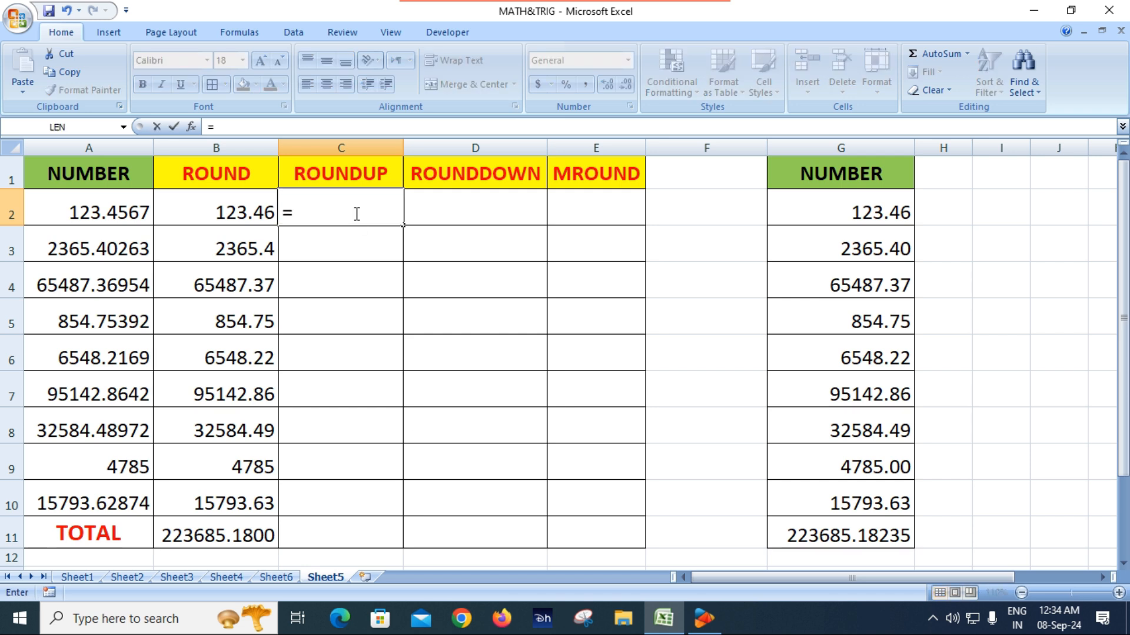
pyautogui.write('roun')
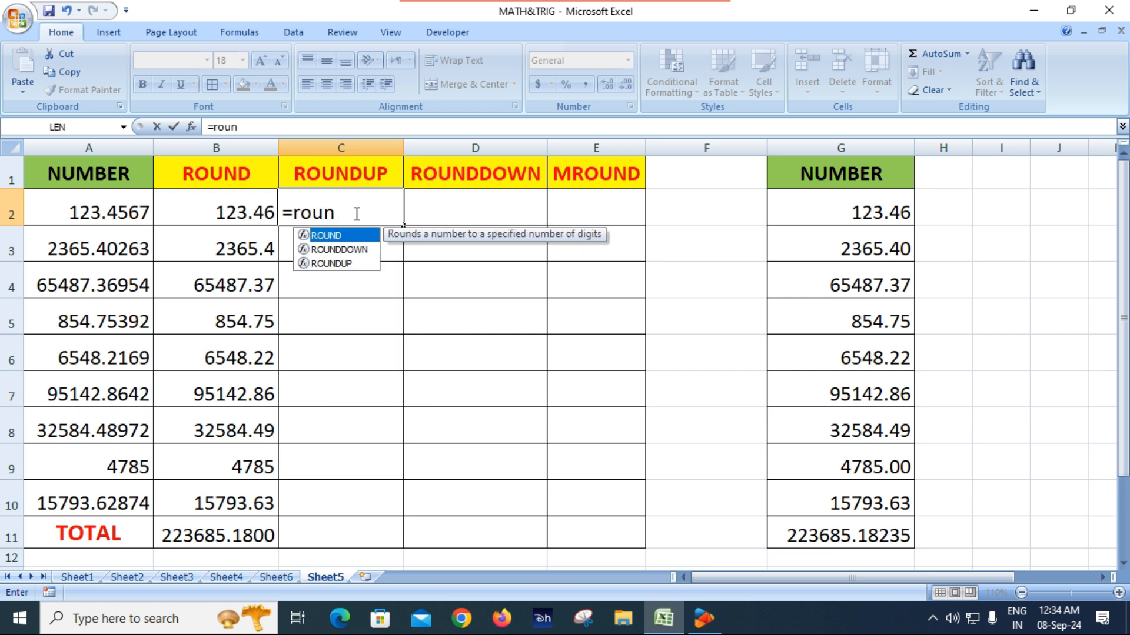
pyautogui.press('Down')
pyautogui.press('Down')
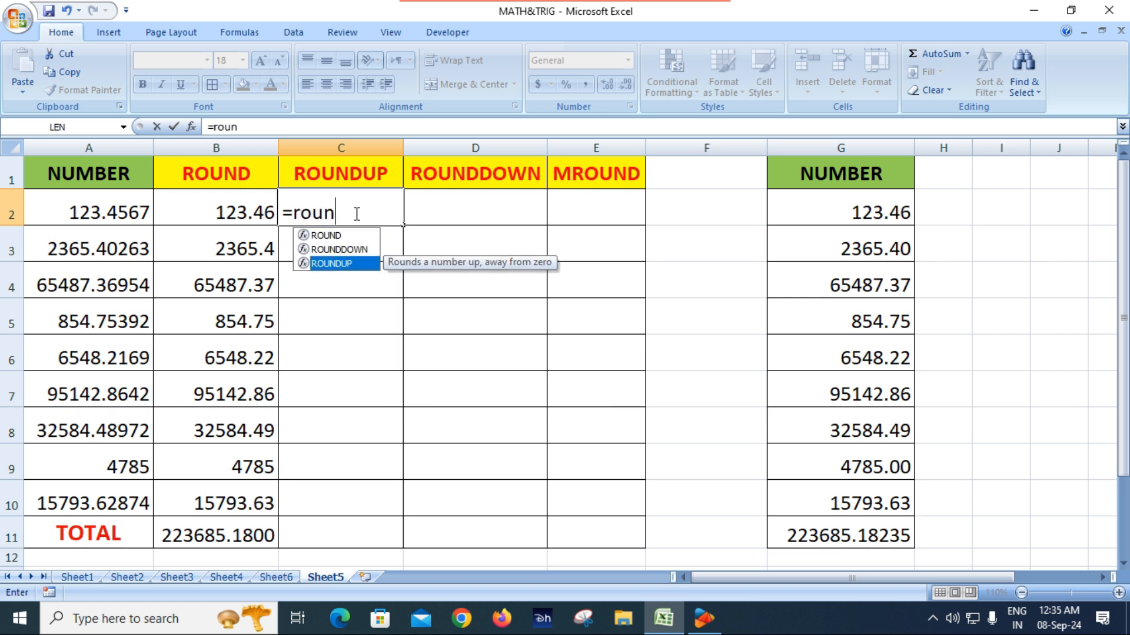
pyautogui.press('Tab')
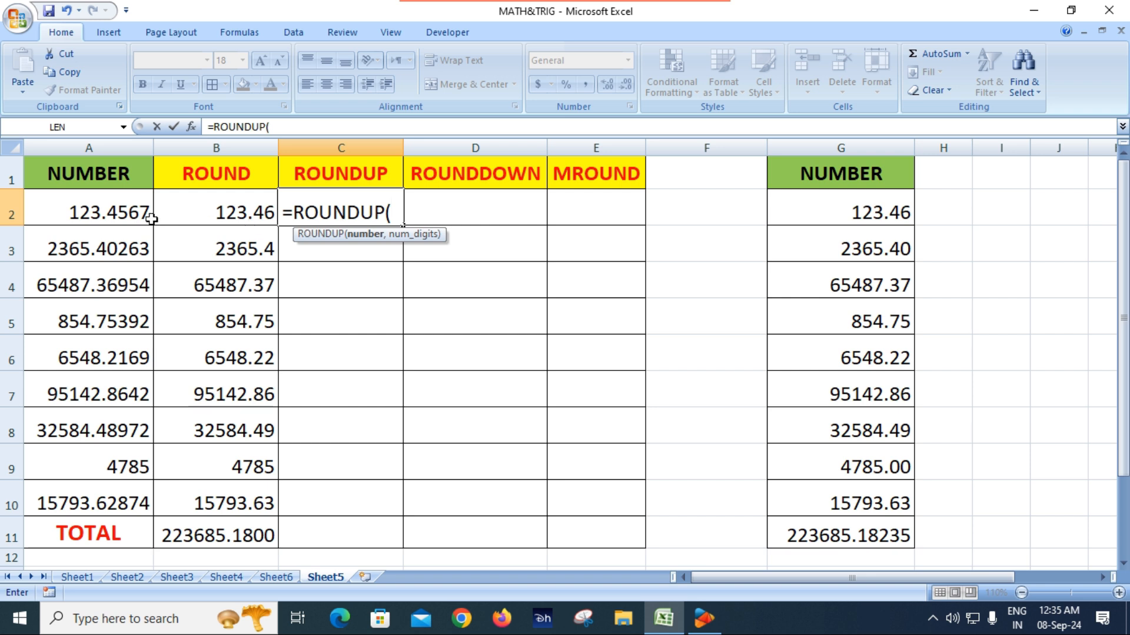
pyautogui.click(113, 210)
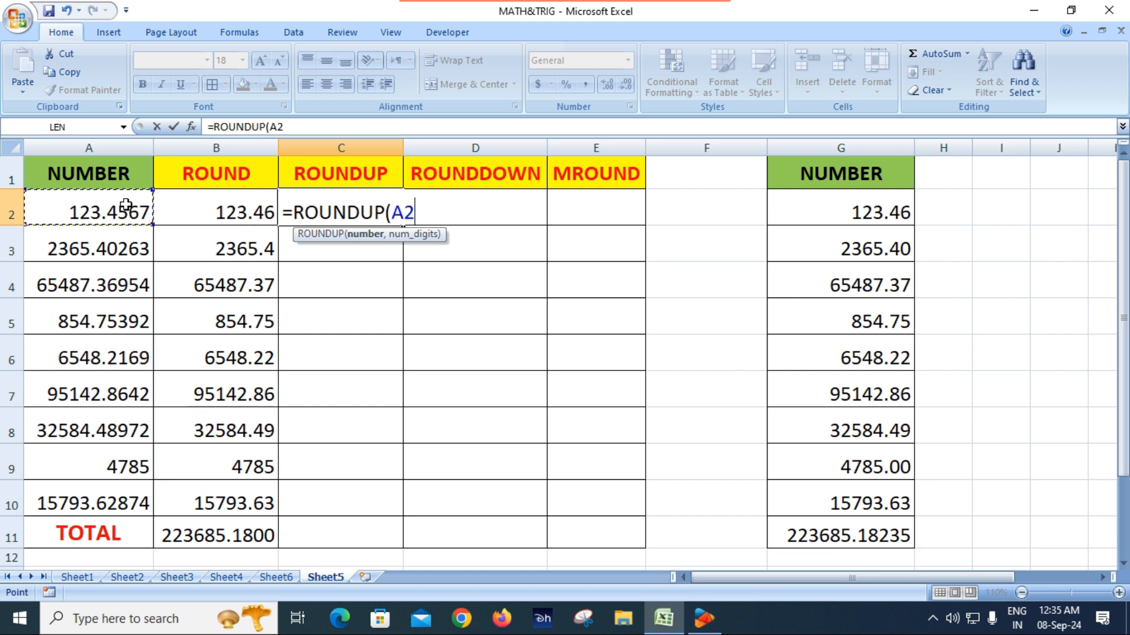
pyautogui.write(',')
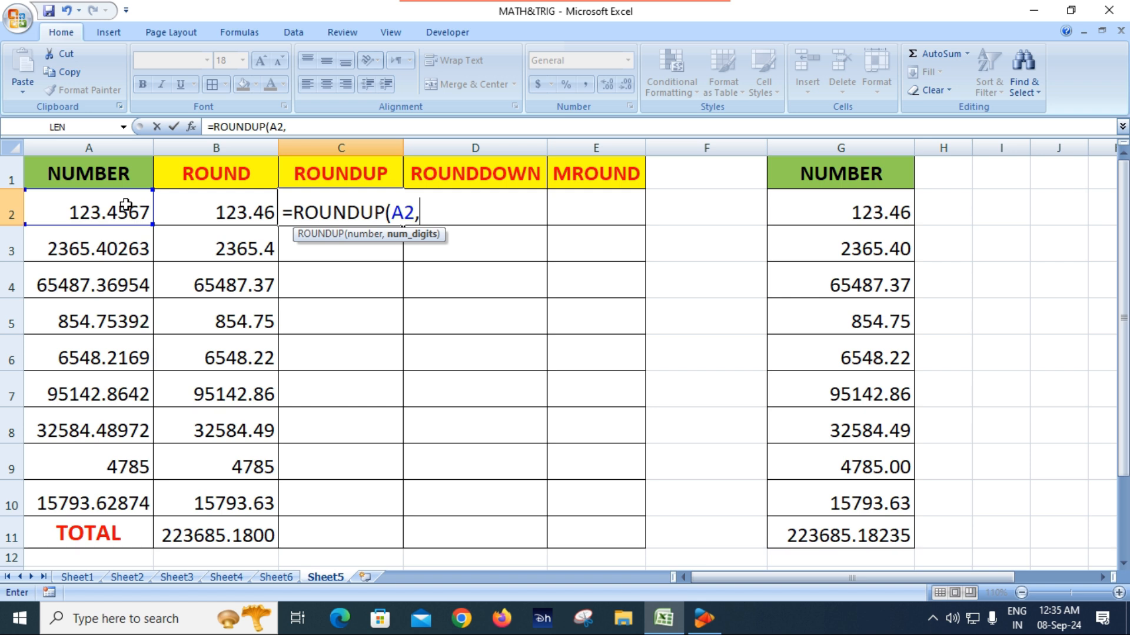
pyautogui.write('2)')
pyautogui.press('Return')
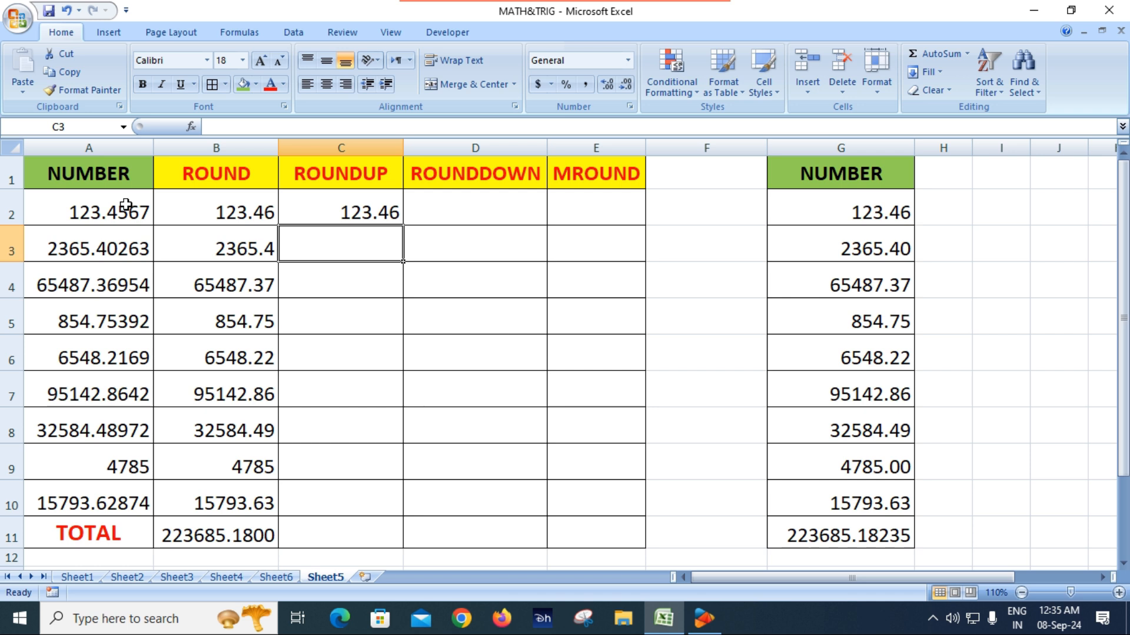
# - Fill the ROUNDUP formula from C2 down through C10
pyautogui.click(344, 210)
pyautogui.moveTo(406, 225); pyautogui.dragTo(407, 515)
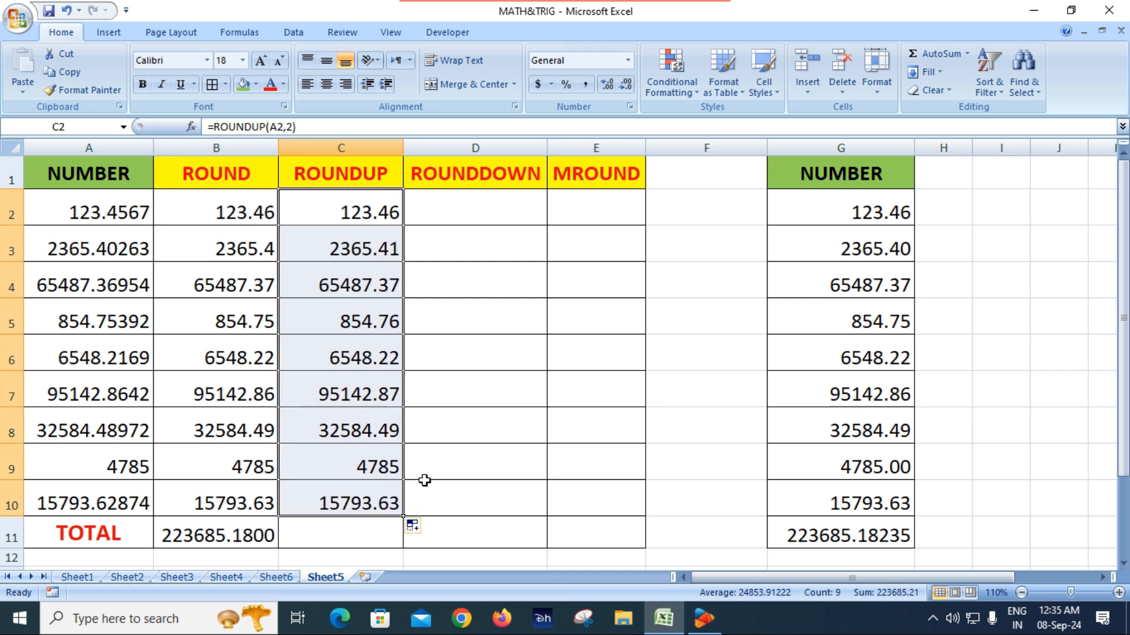
pyautogui.click(432, 421)
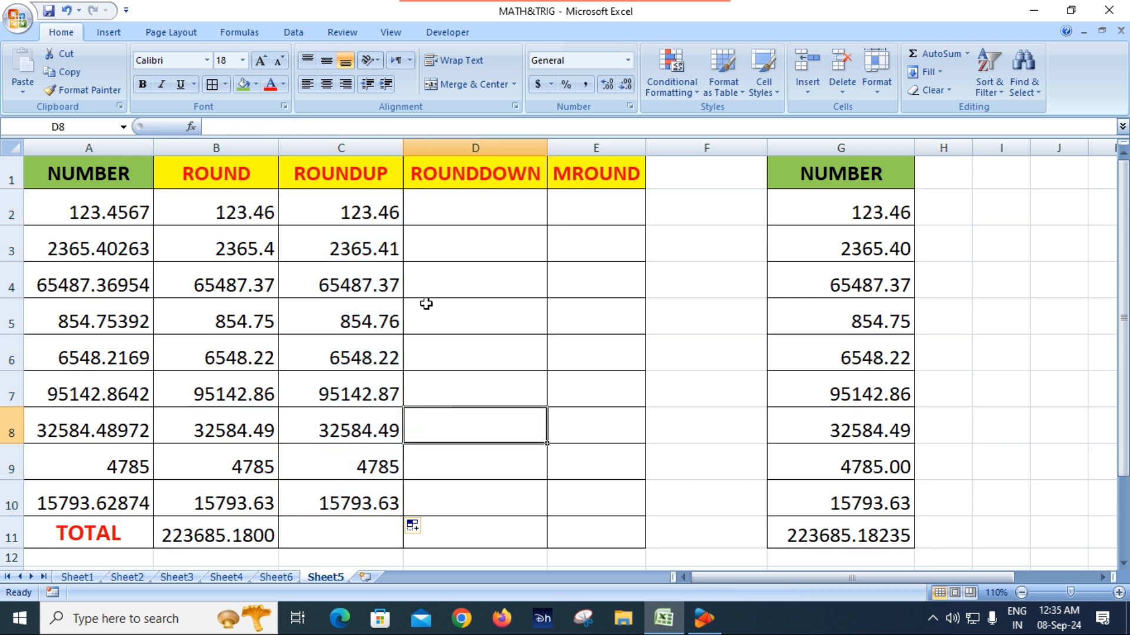
# - Compare the ROUND and ROUNDUP results and formulas in row 3, and check the ROUND result in B5
pyautogui.click(376, 249)
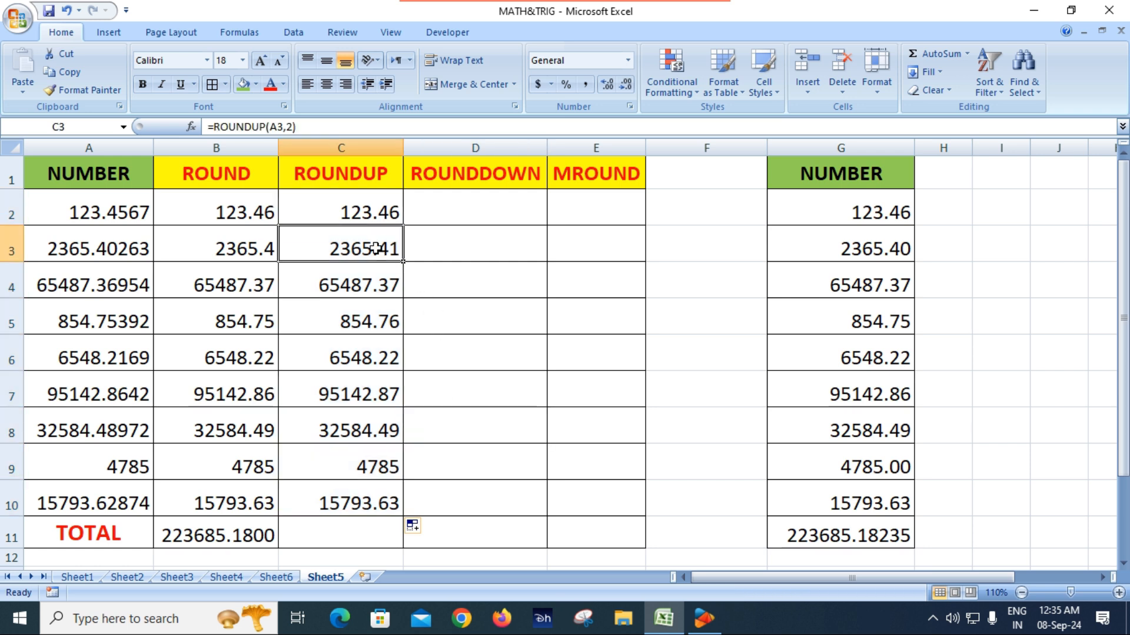
pyautogui.doubleClick(221, 248)
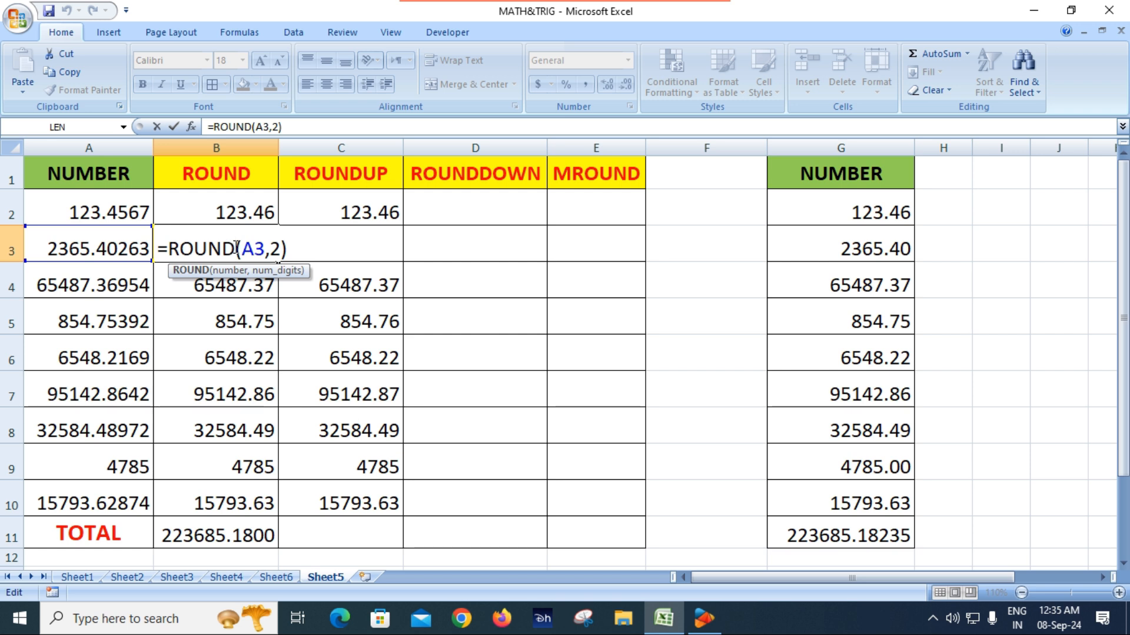
pyautogui.press('Escape')
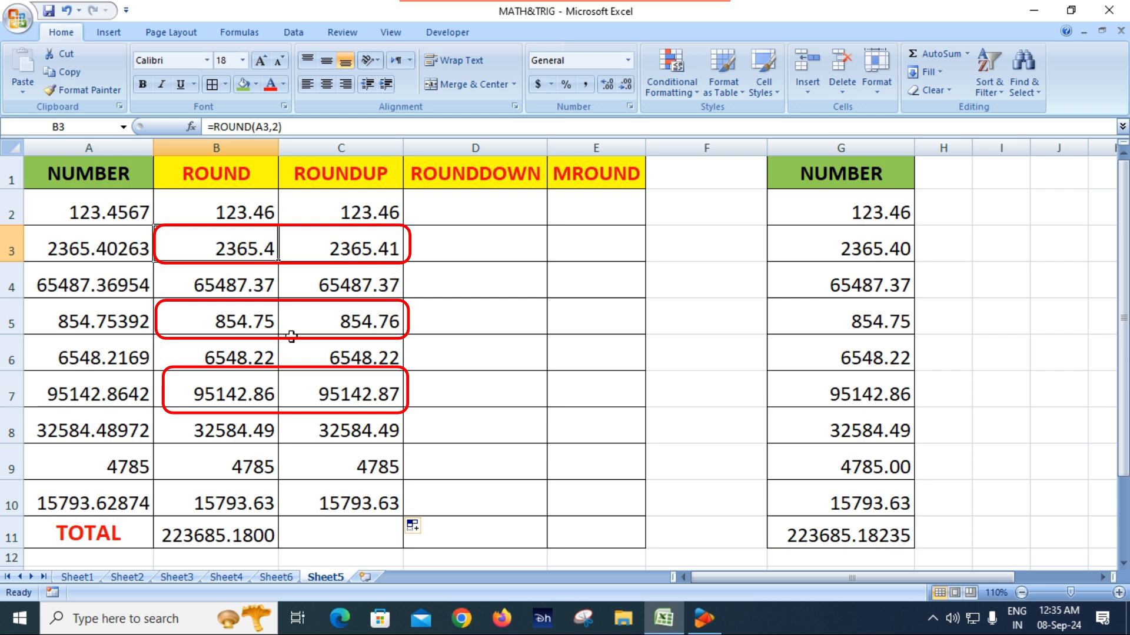
pyautogui.click(237, 321)
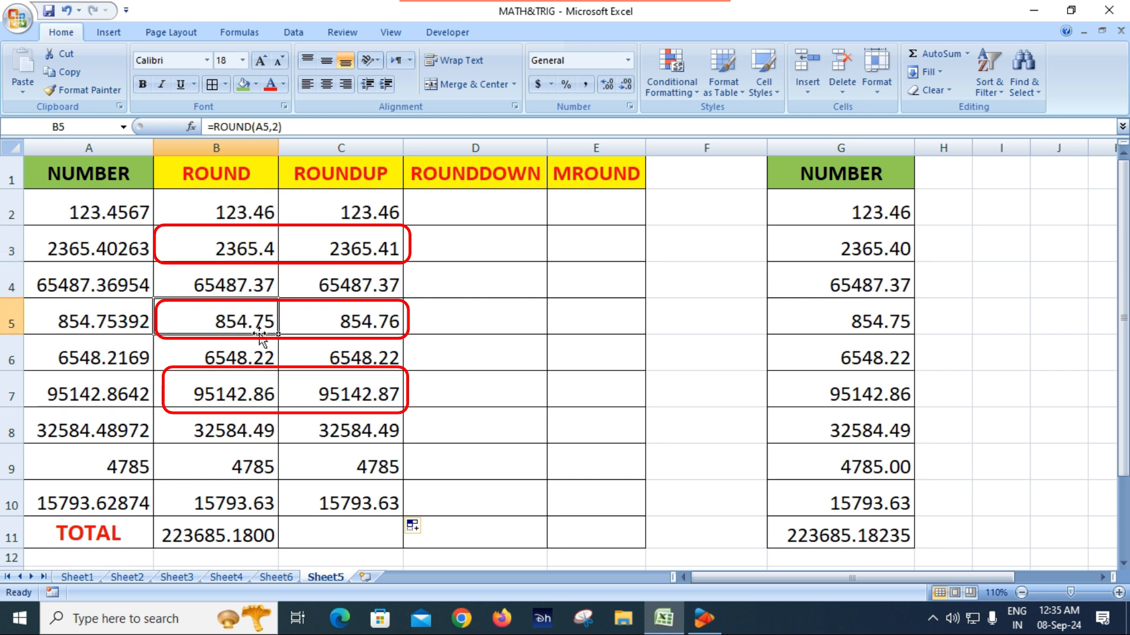
# - Check the ROUNDUP formula in C5 and the ROUND formula in B7 against their neighbouring results
pyautogui.click(387, 328)
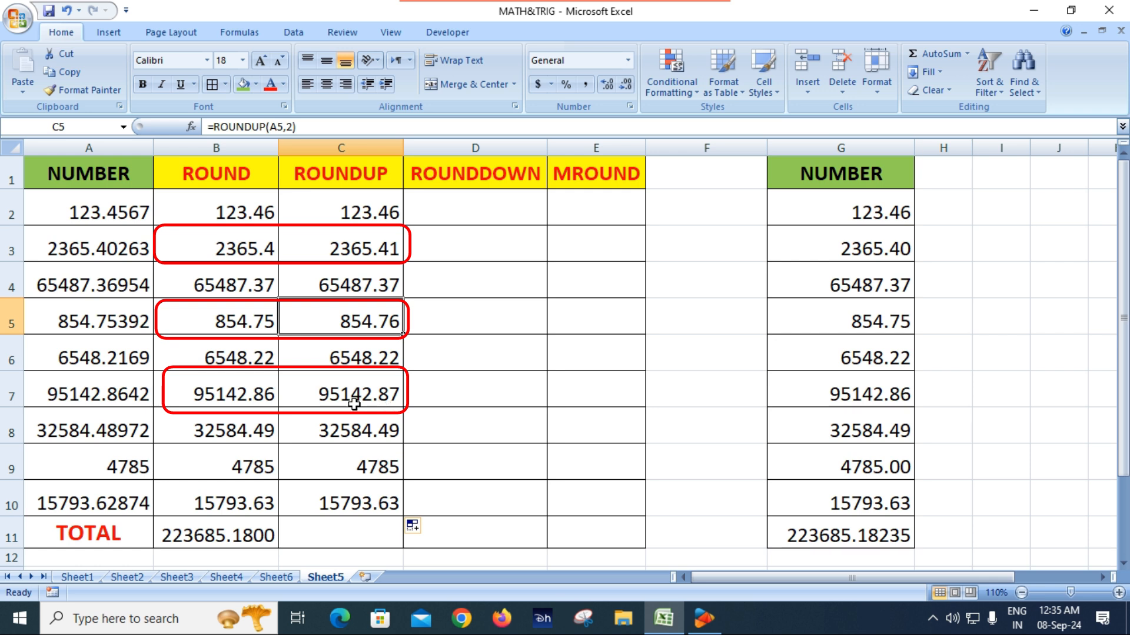
pyautogui.doubleClick(260, 398)
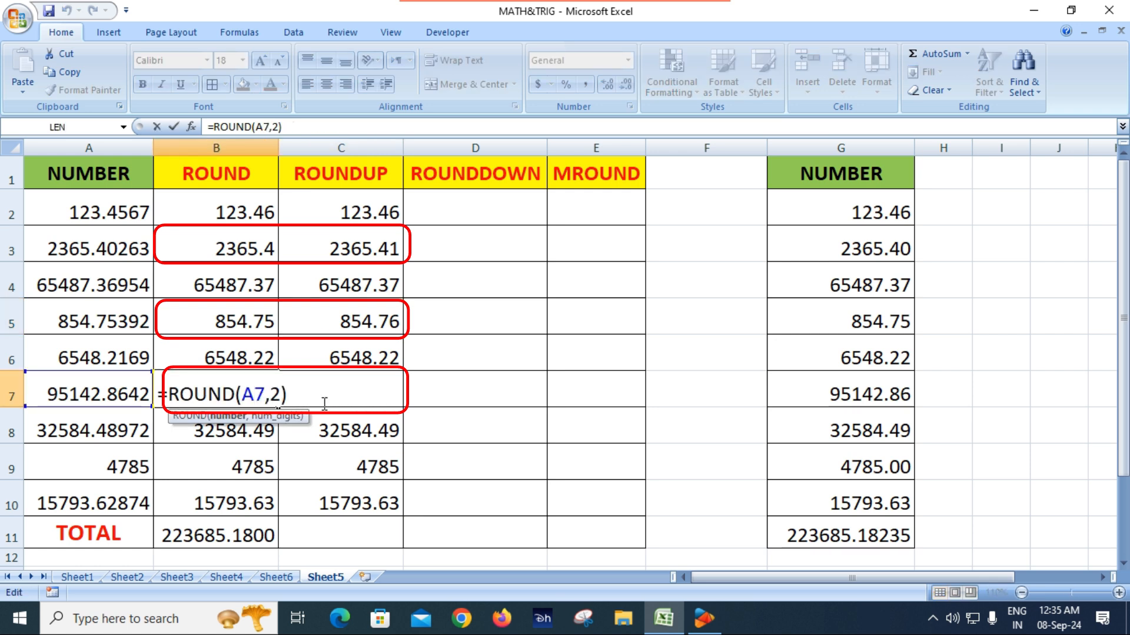
pyautogui.press('Escape')
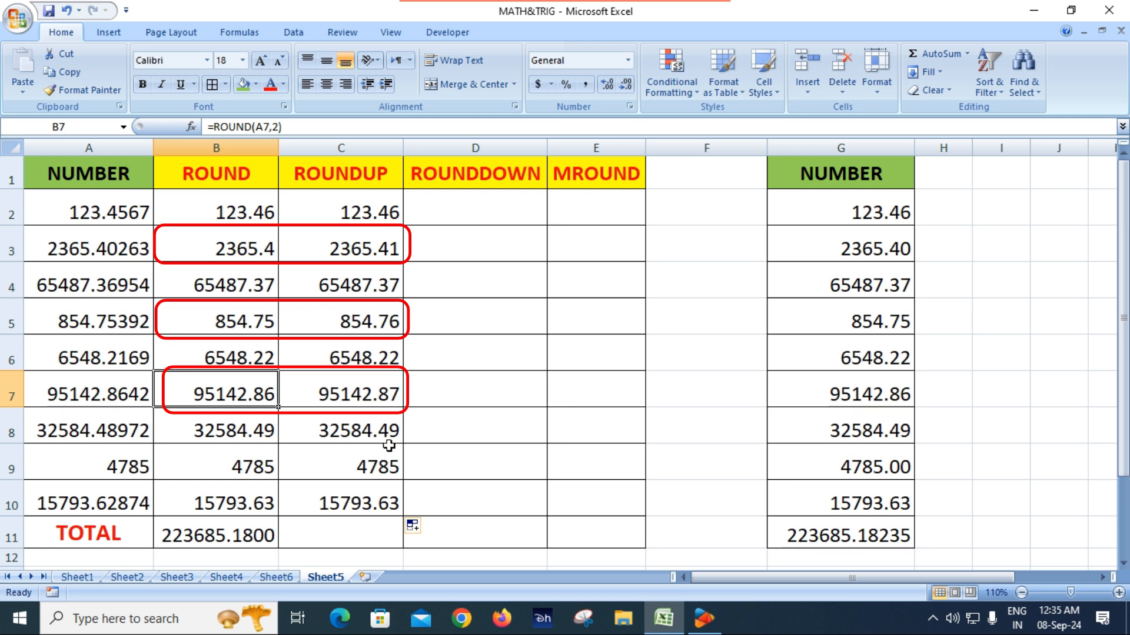
# - Total the ROUNDUP column in cell C11 with =SUM(C2:C10)
pyautogui.click(369, 532)
pyautogui.hotkey('alt', '=')
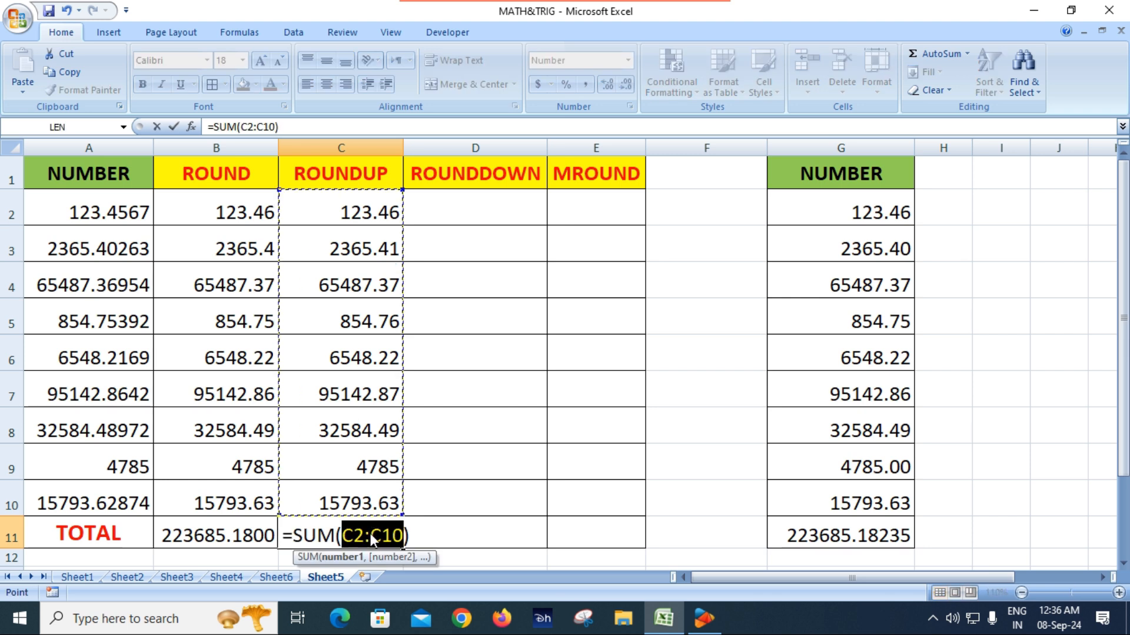
pyautogui.press('Return')
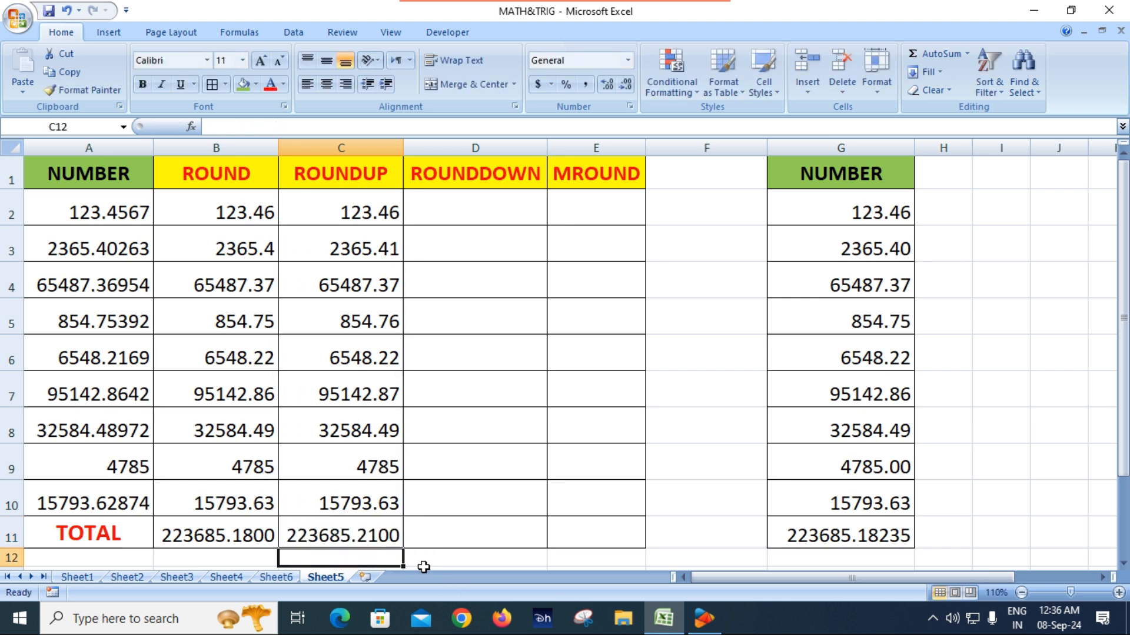
# - Compare the ROUNDUP total in C11 with the ROUND total in B11
pyautogui.click(366, 535)
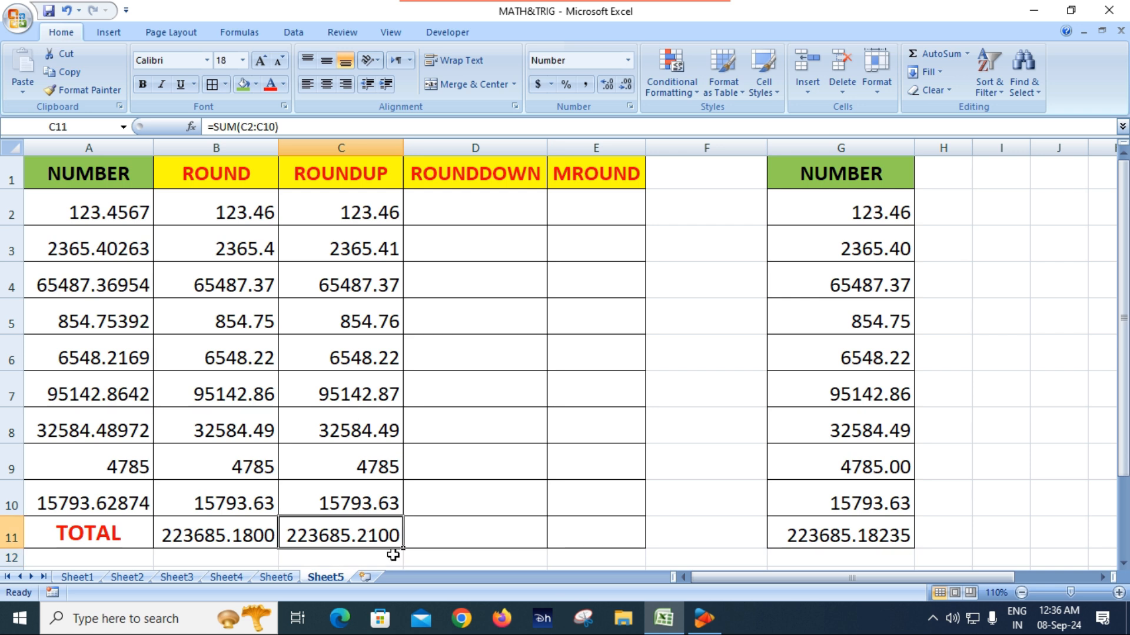
pyautogui.click(207, 540)
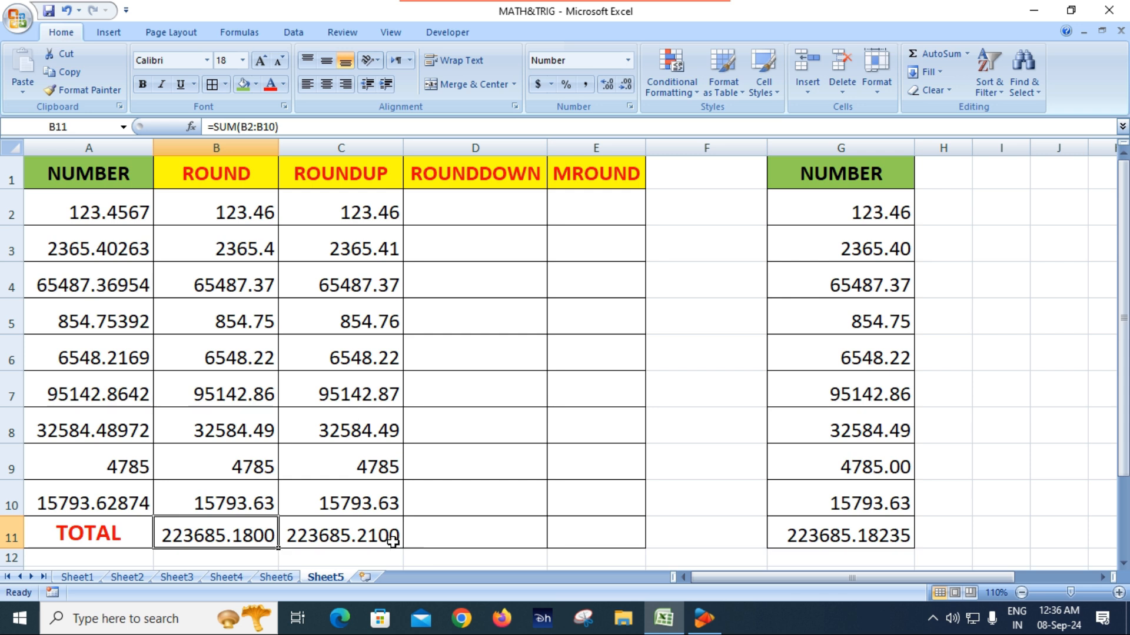
pyautogui.click(379, 539)
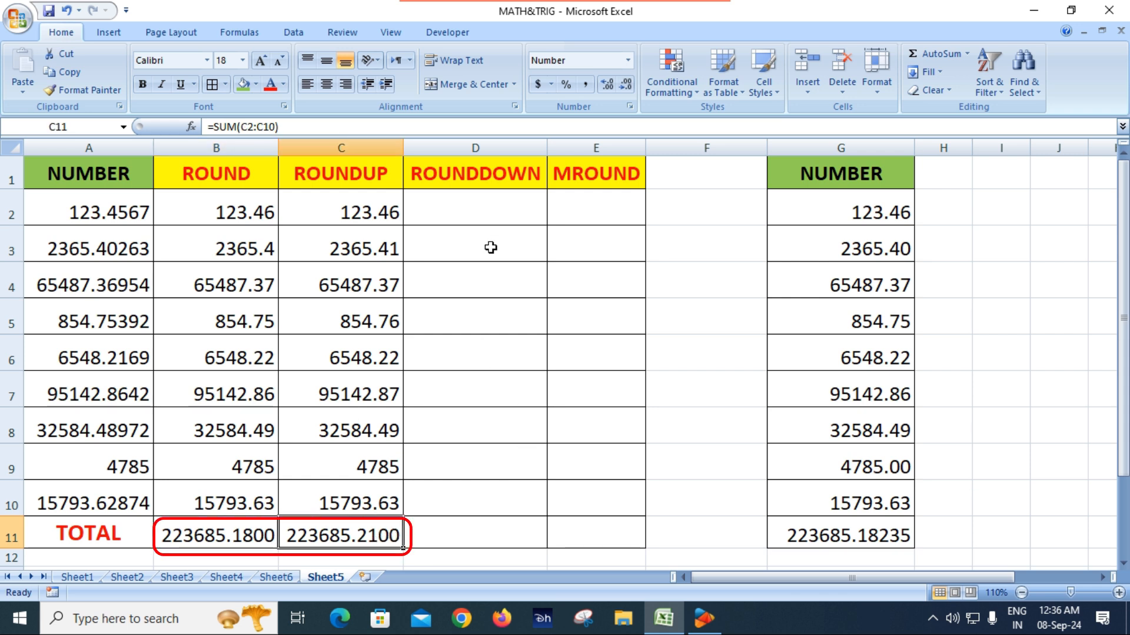
# - Enter =ROUNDDOWN(A2,2) in cell D2 to round the first number down to two decimals
pyautogui.click(482, 206)
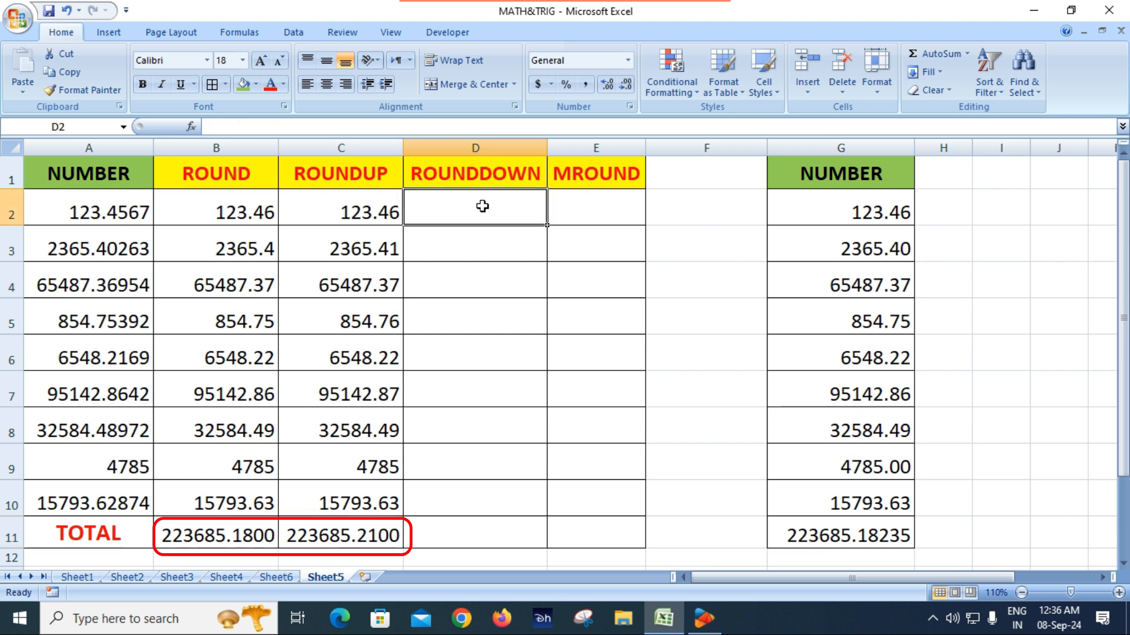
pyautogui.write('=')
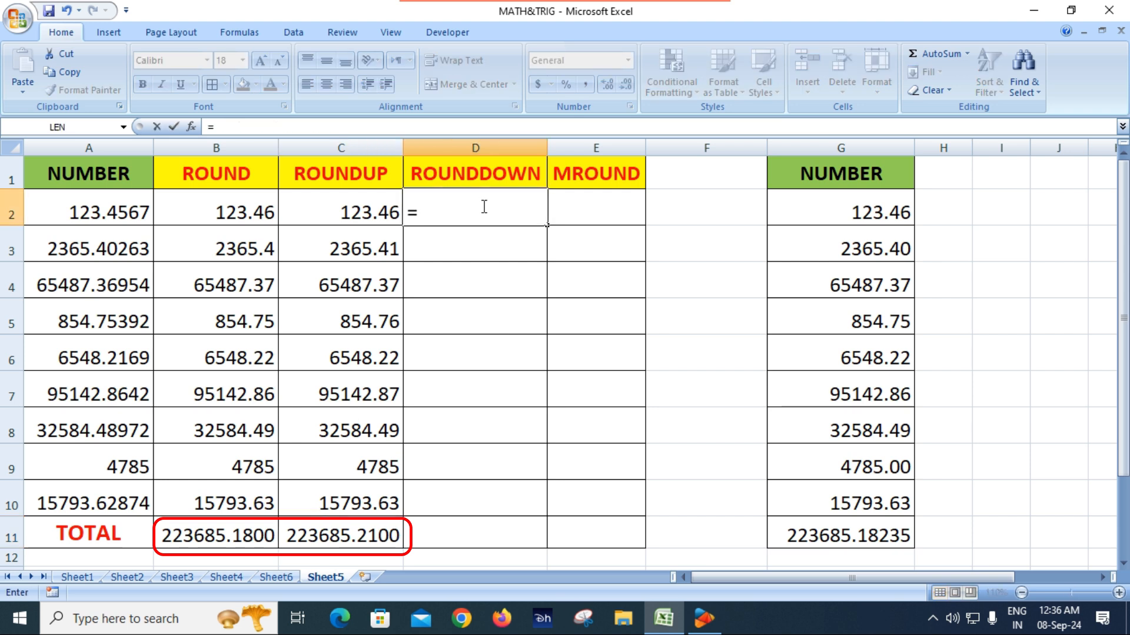
pyautogui.write('ron')
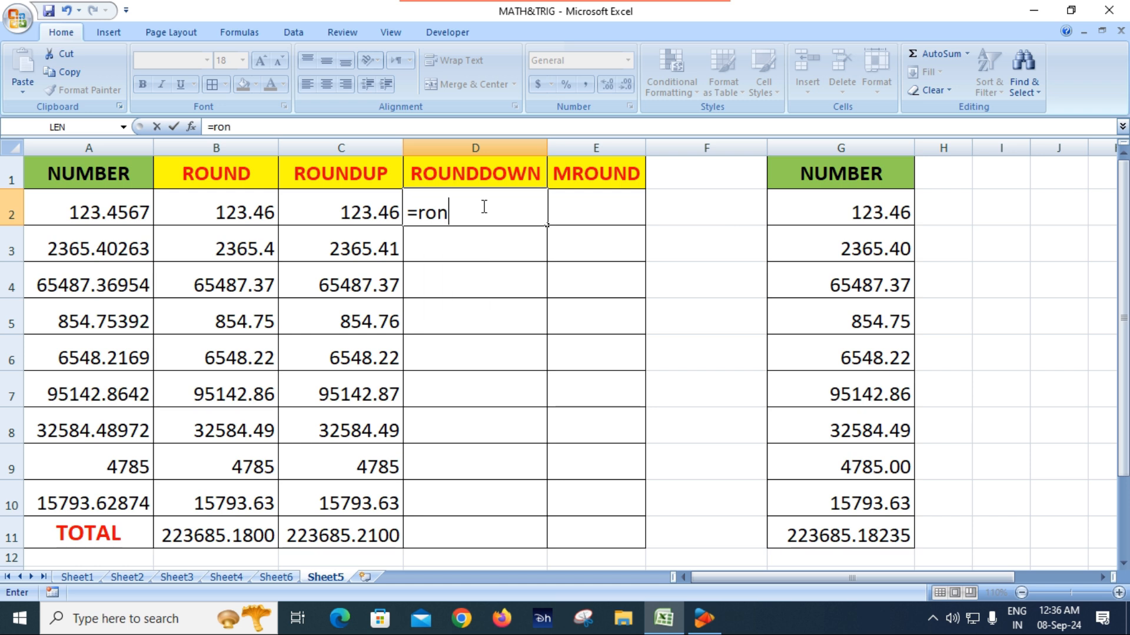
pyautogui.press('BackSpace')
pyautogui.write('ou')
pyautogui.press('BackSpace')
pyautogui.press('BackSpace')
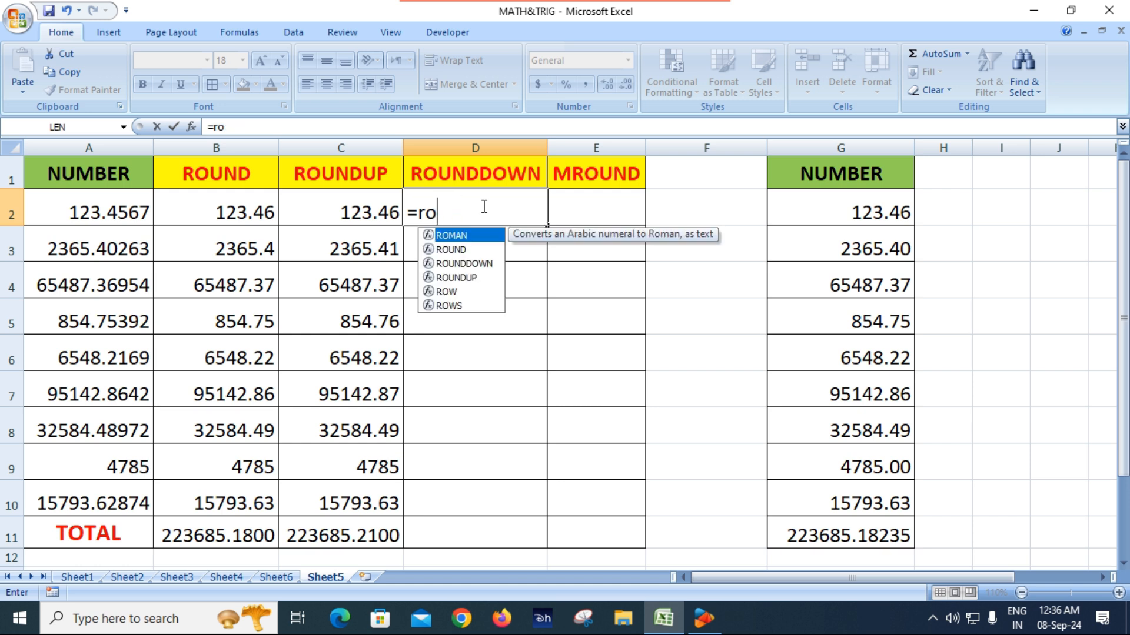
pyautogui.write('u')
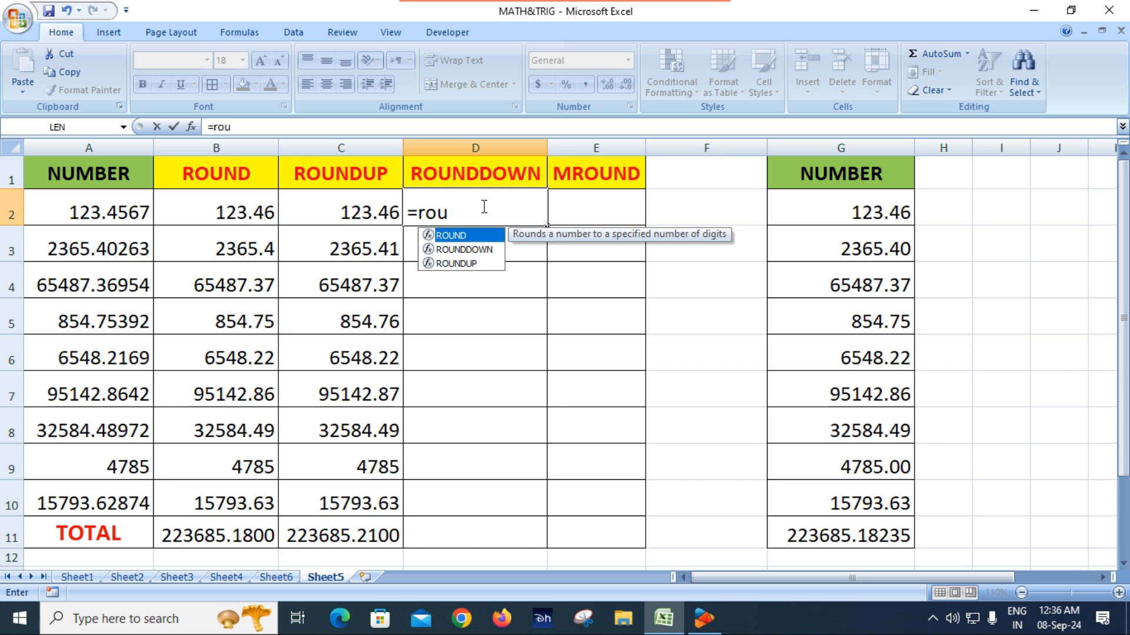
pyautogui.press('Down')
pyautogui.press('Tab')
pyautogui.click(115, 213)
pyautogui.write(',')
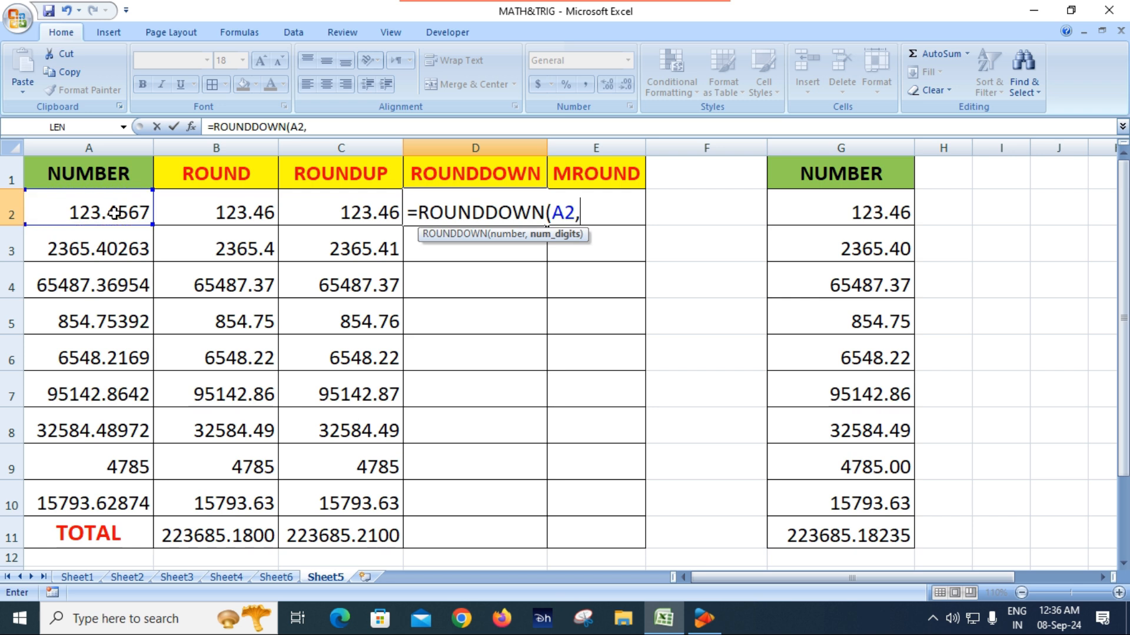
pyautogui.write('2)')
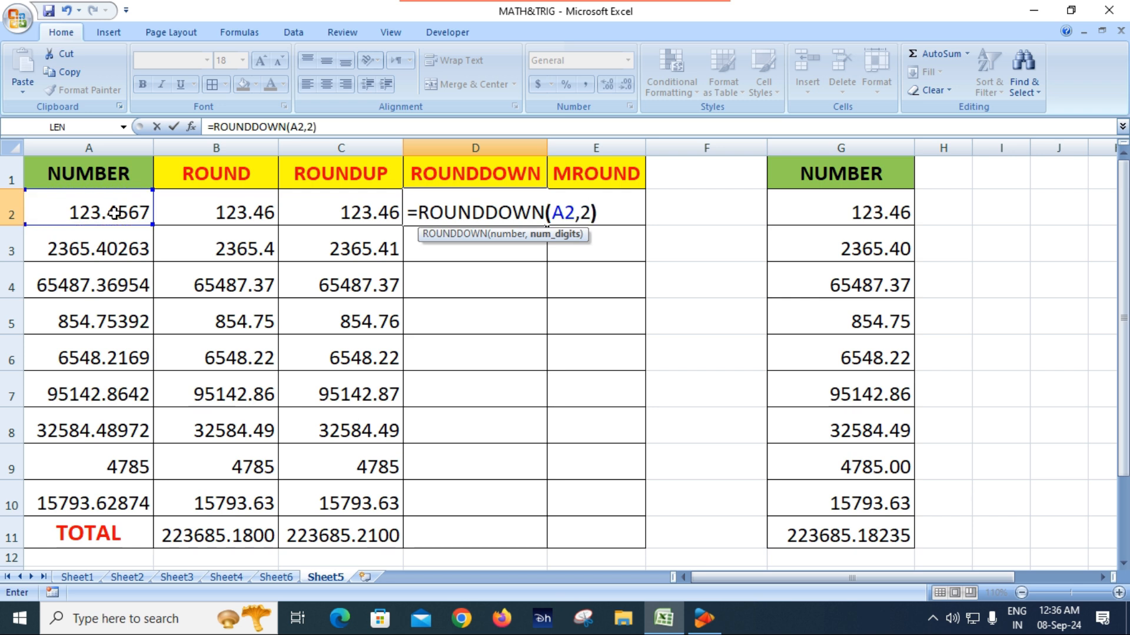
pyautogui.press('Return')
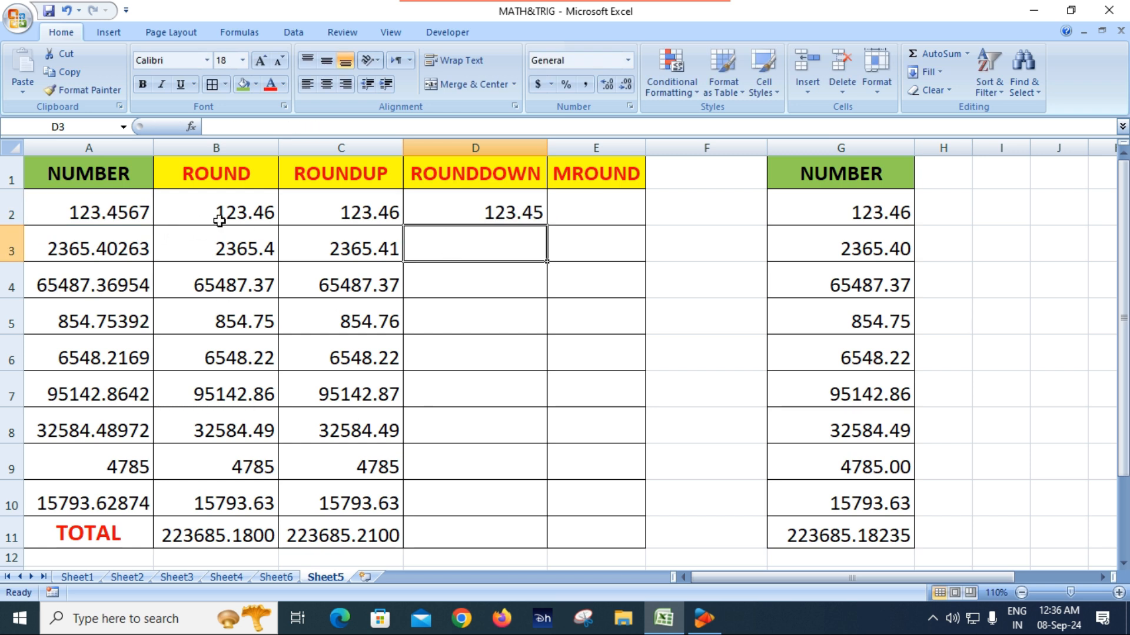
# - Compare D2 with the ROUND result in B2 and fill the ROUNDDOWN formula from D2 down through D11
pyautogui.click(518, 219)
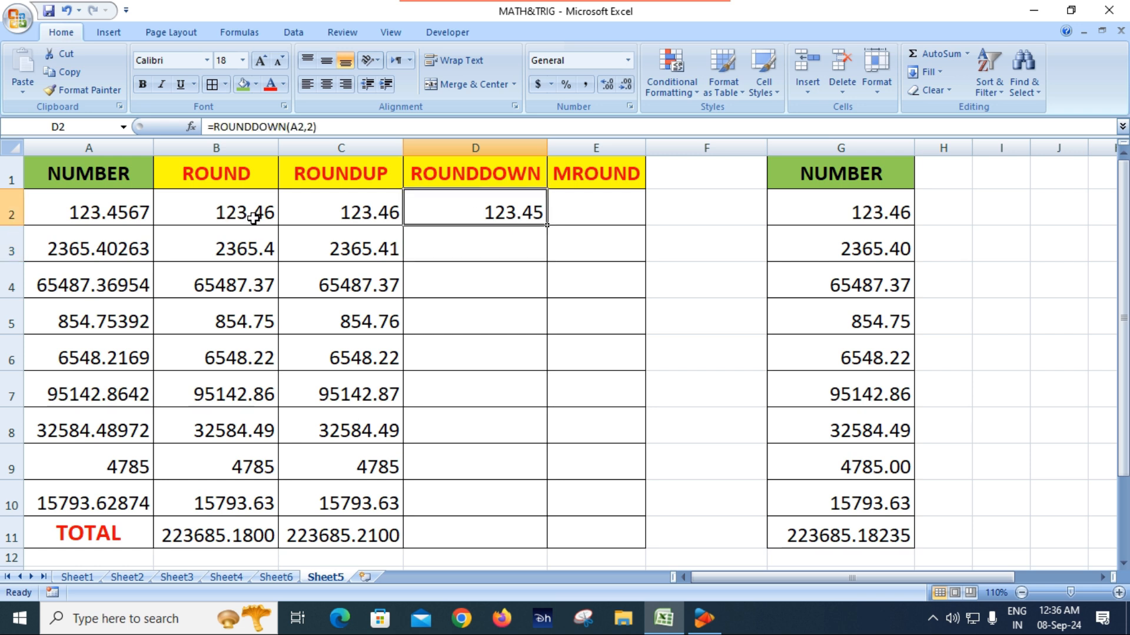
pyautogui.click(253, 219)
pyautogui.click(536, 212)
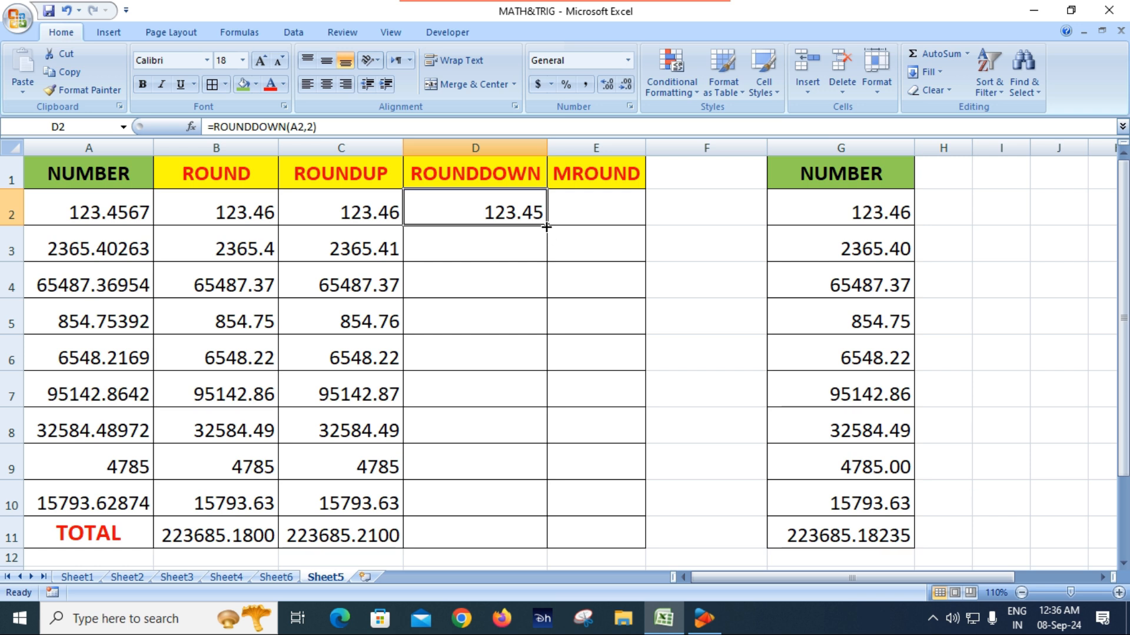
pyautogui.doubleClick(546, 227)
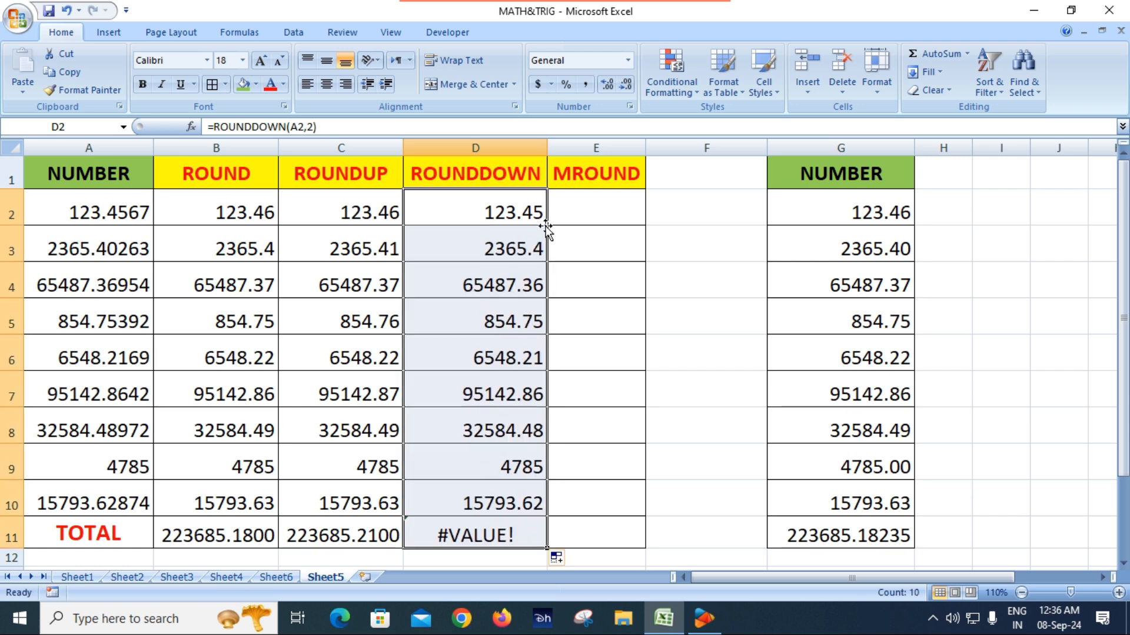
pyautogui.click(596, 324)
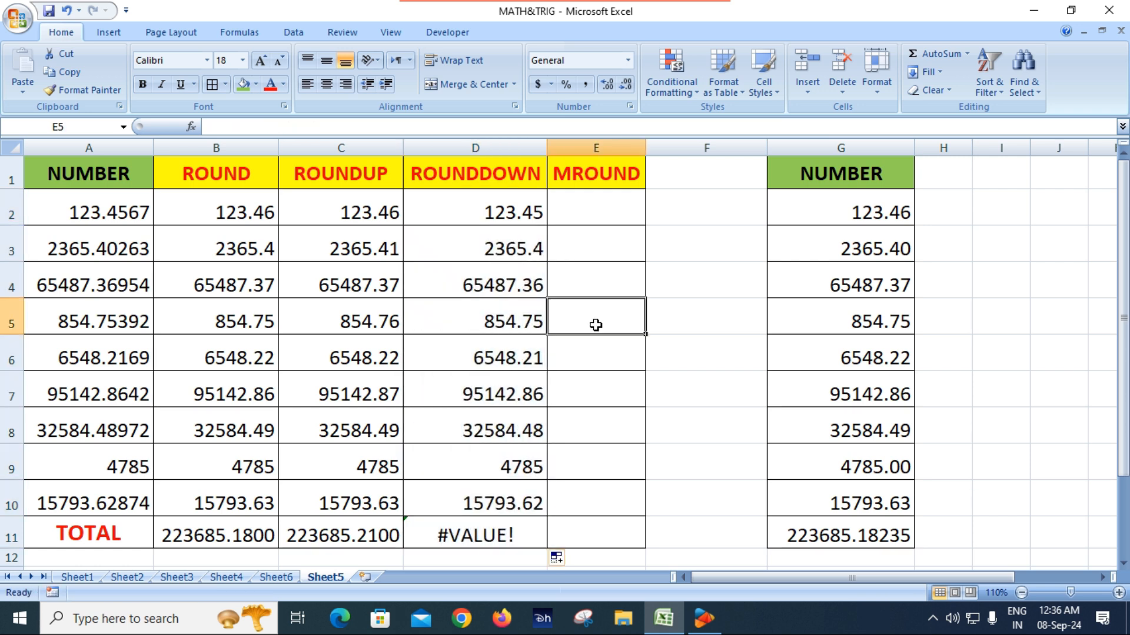
# - Compare the ROUNDDOWN results and formulas in D2 through D4 with the ROUND results in column B
pyautogui.click(523, 217)
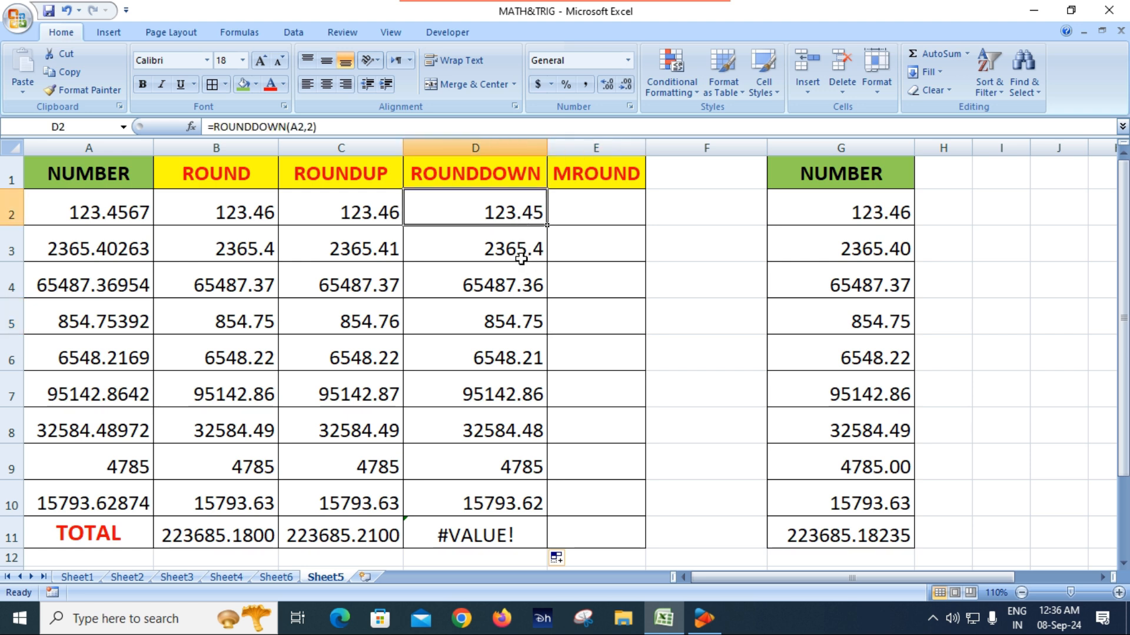
pyautogui.click(247, 247)
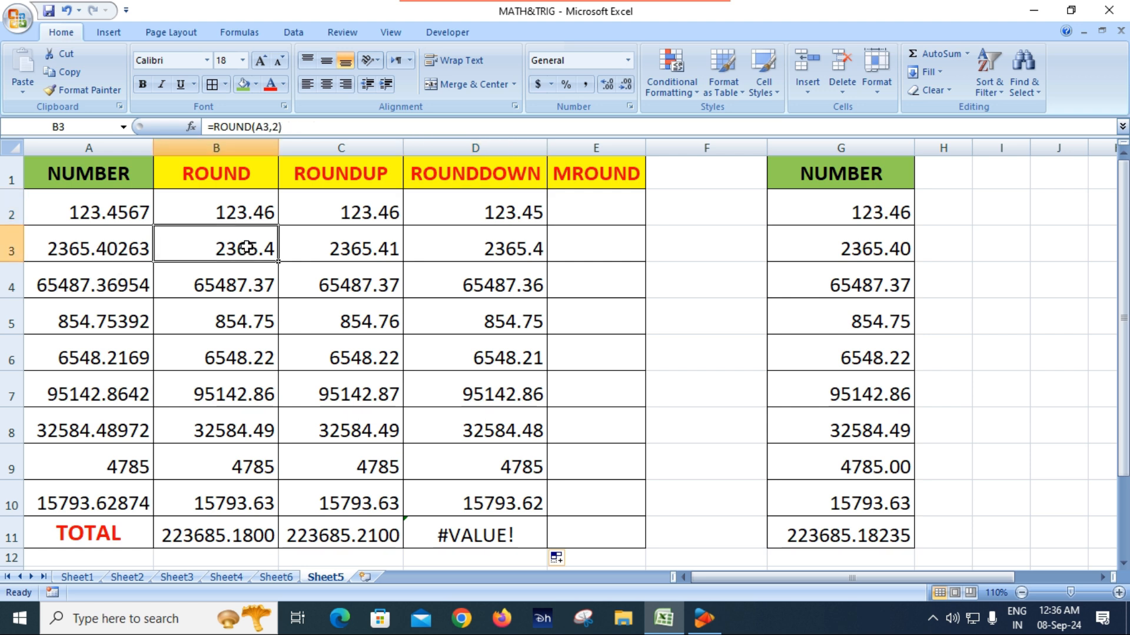
pyautogui.click(491, 247)
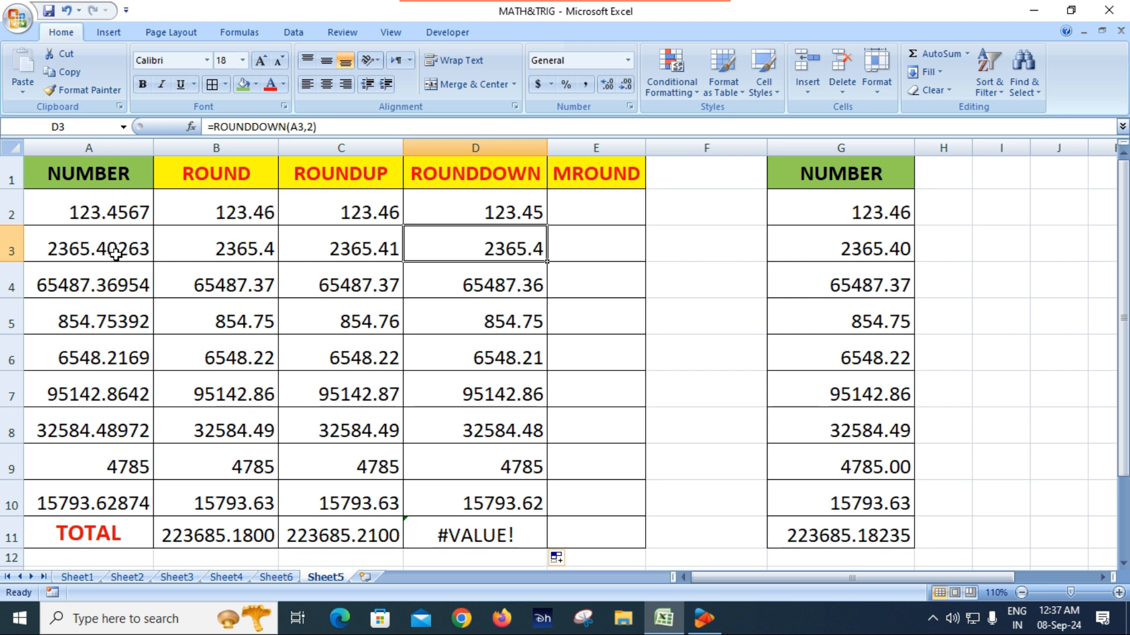
pyautogui.click(520, 289)
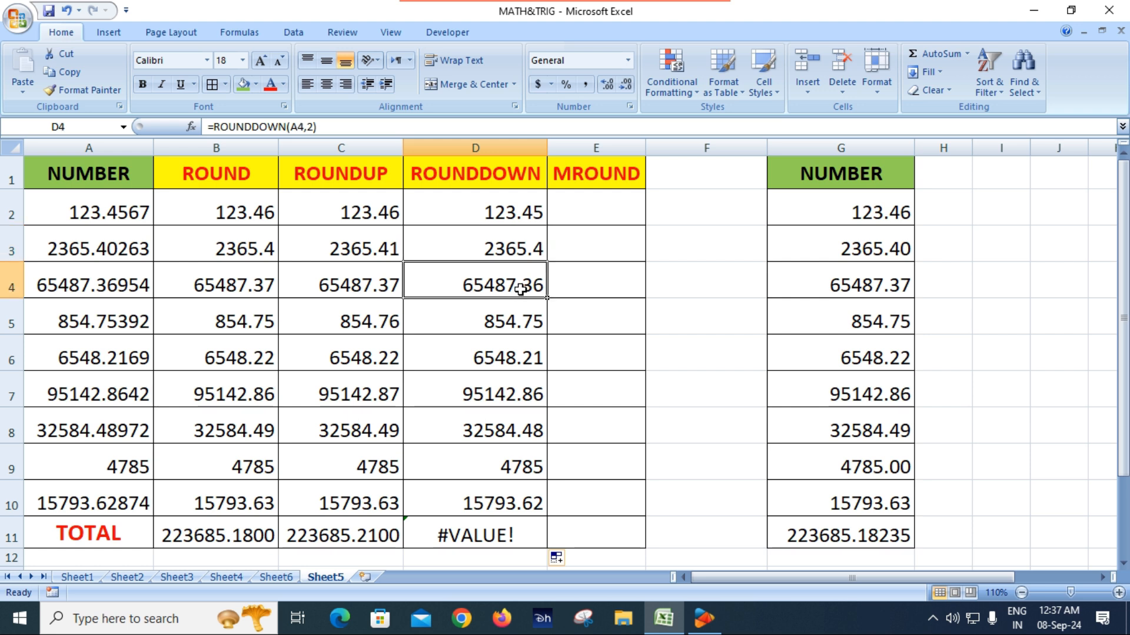
pyautogui.doubleClick(272, 287)
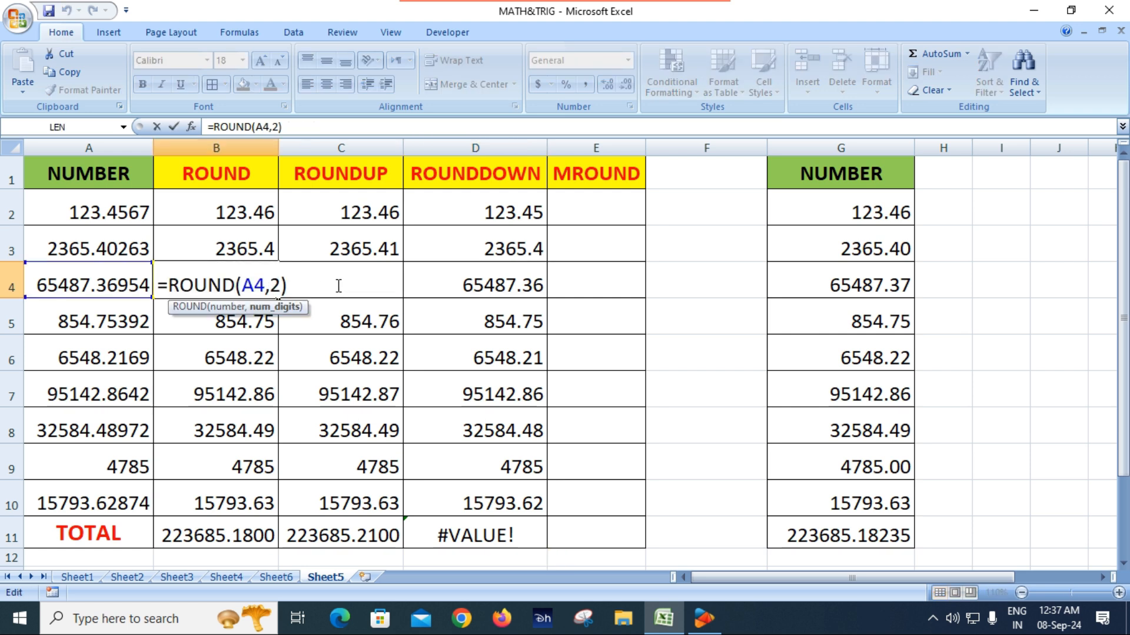
pyautogui.press('Escape')
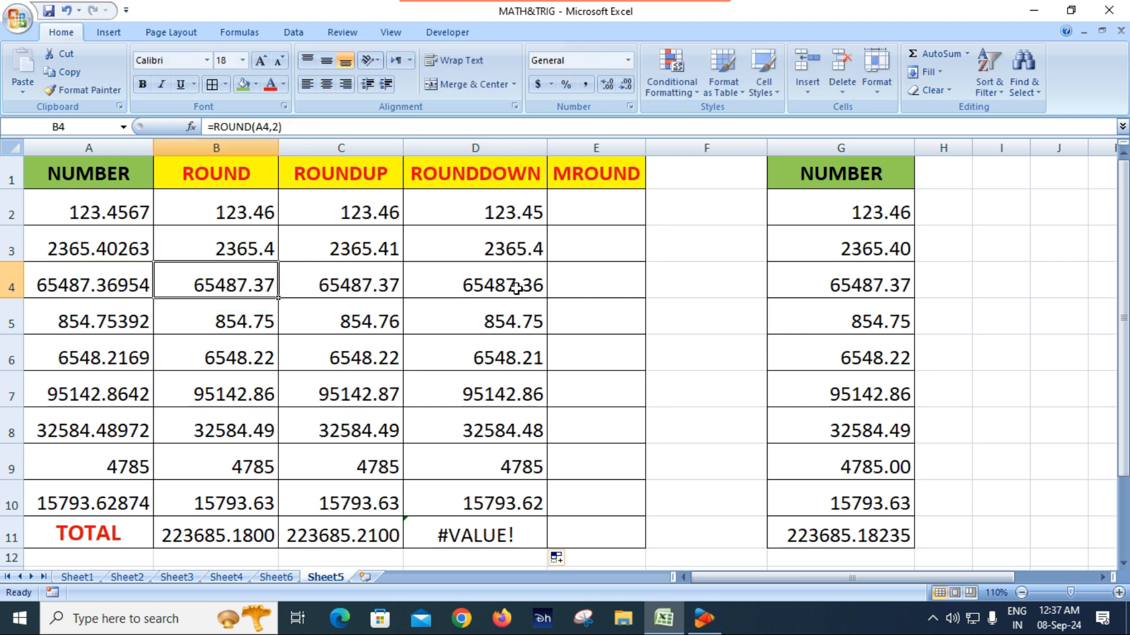
pyautogui.doubleClick(516, 288)
pyautogui.press('Escape')
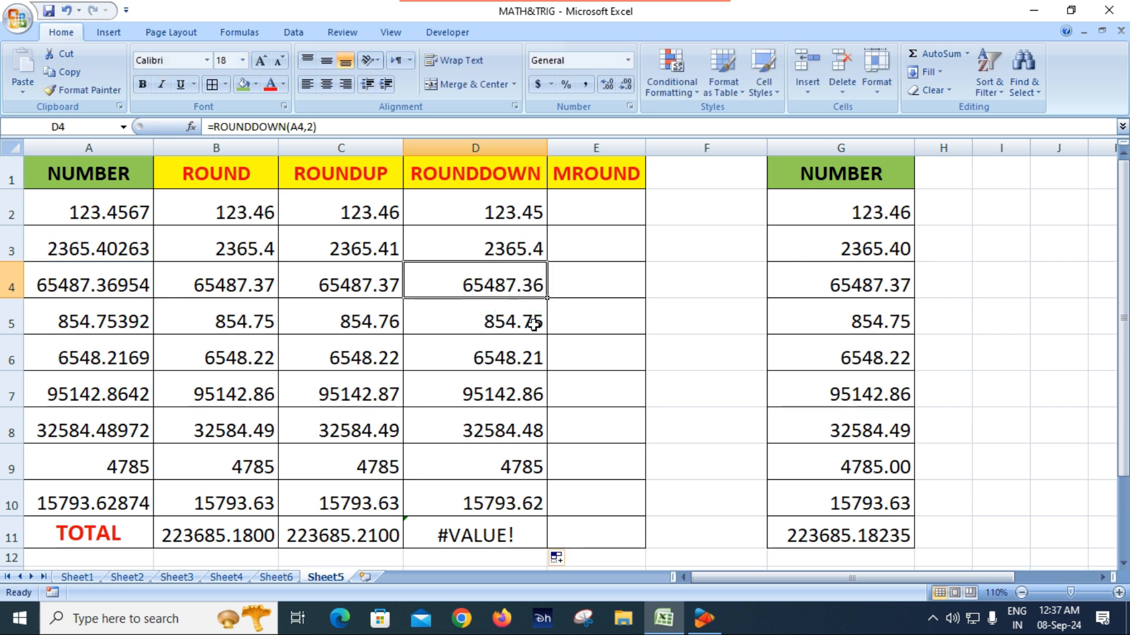
# - Examine the ROUNDDOWN results and formulas in cells D5 through D11, including the total row
pyautogui.click(533, 324)
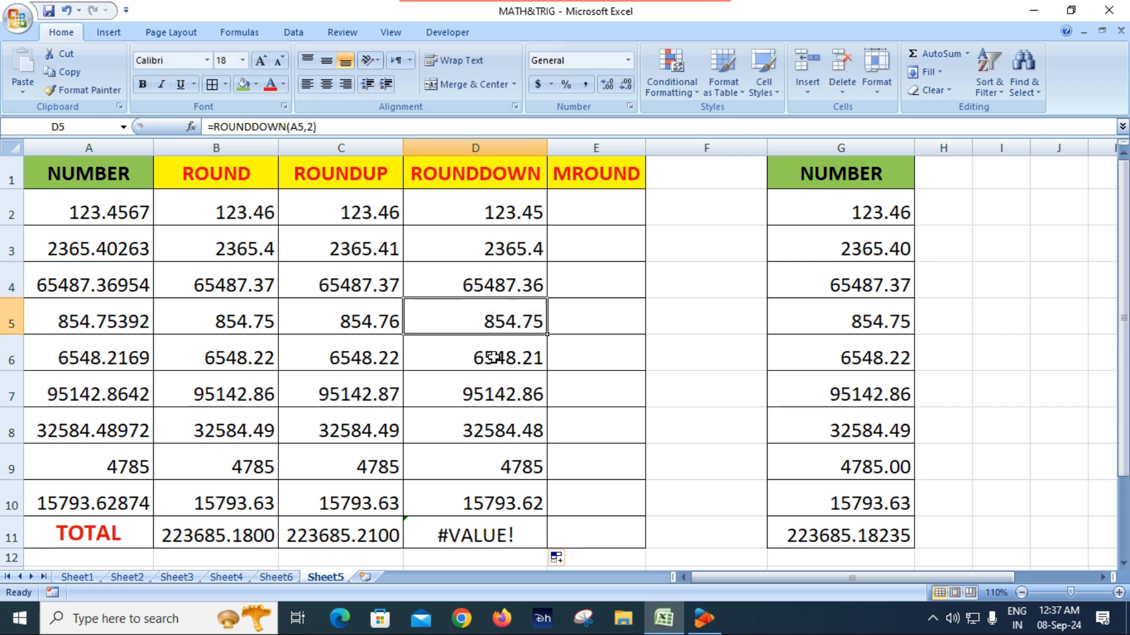
pyautogui.click(514, 365)
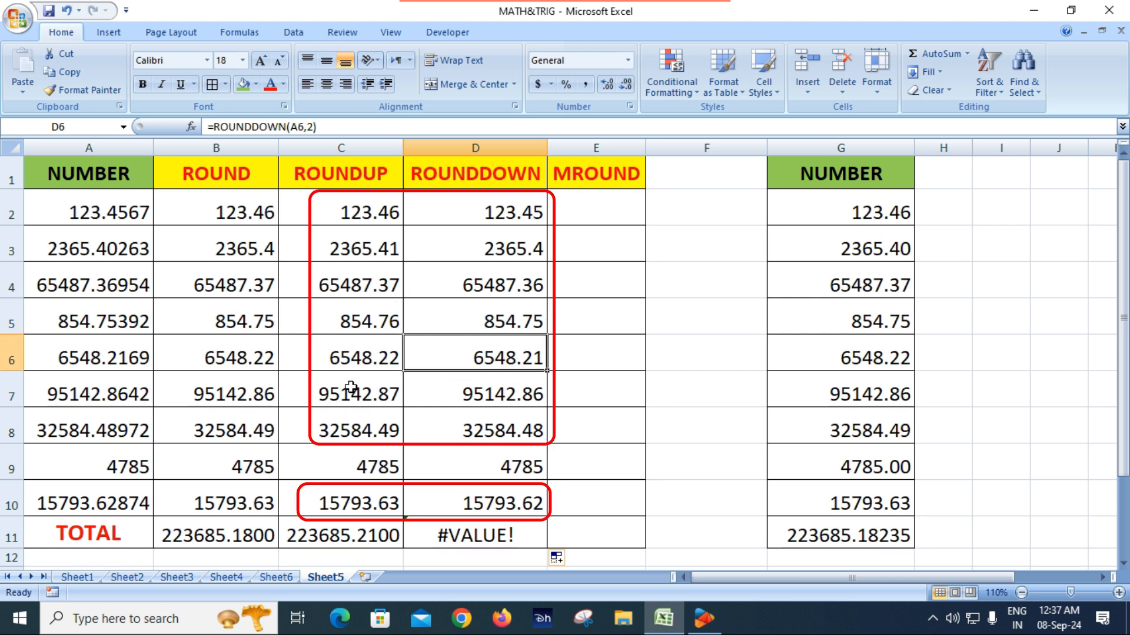
pyautogui.click(518, 394)
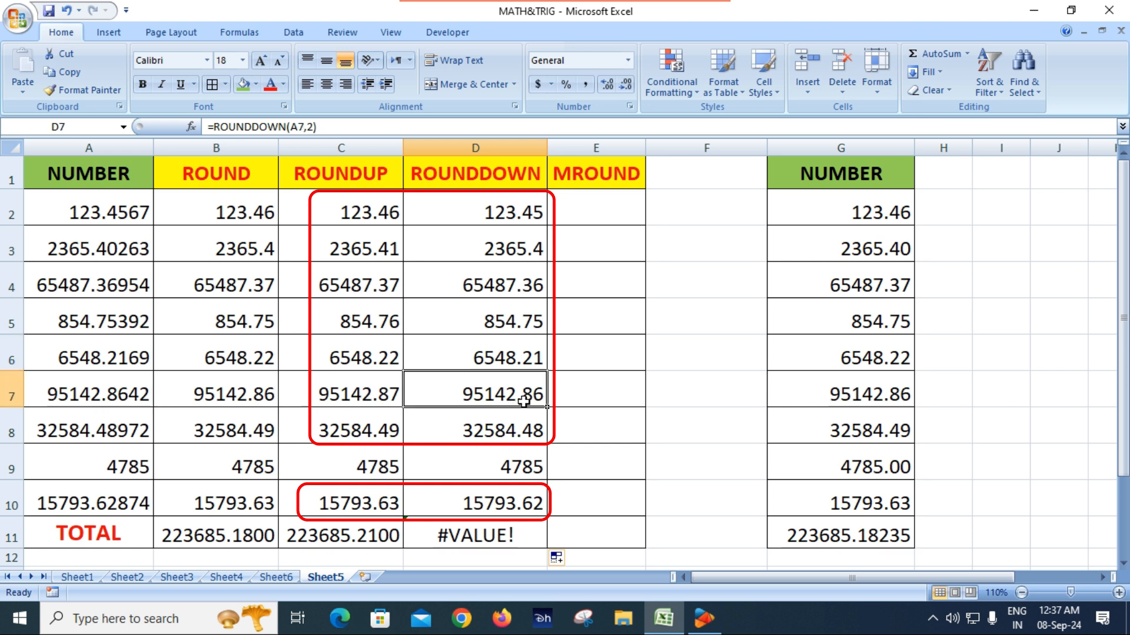
pyautogui.click(529, 438)
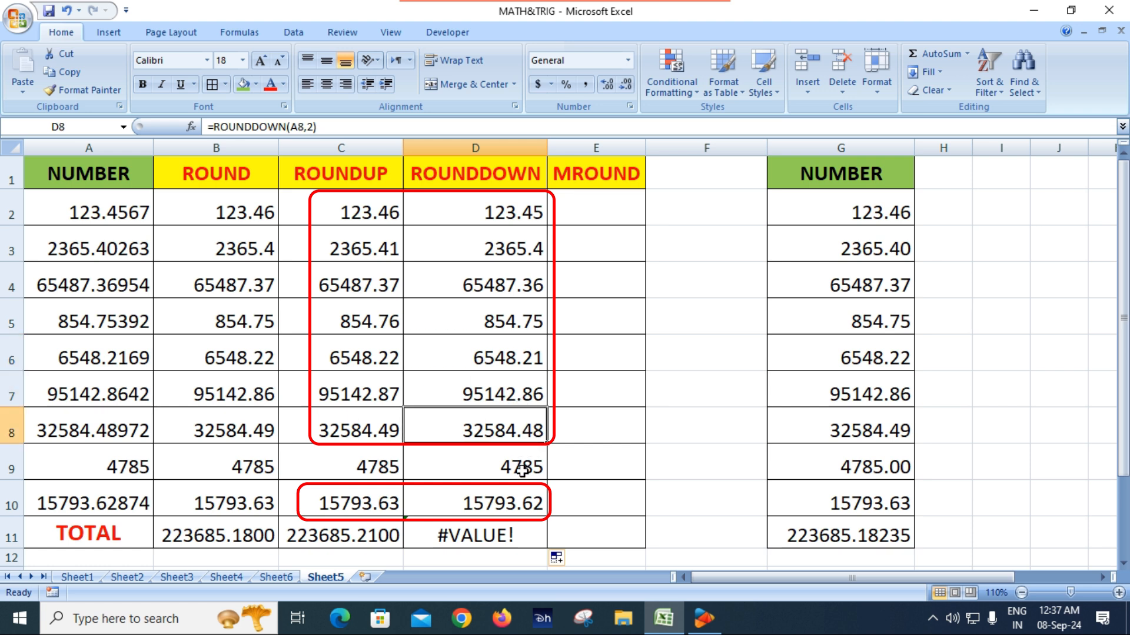
pyautogui.doubleClick(522, 471)
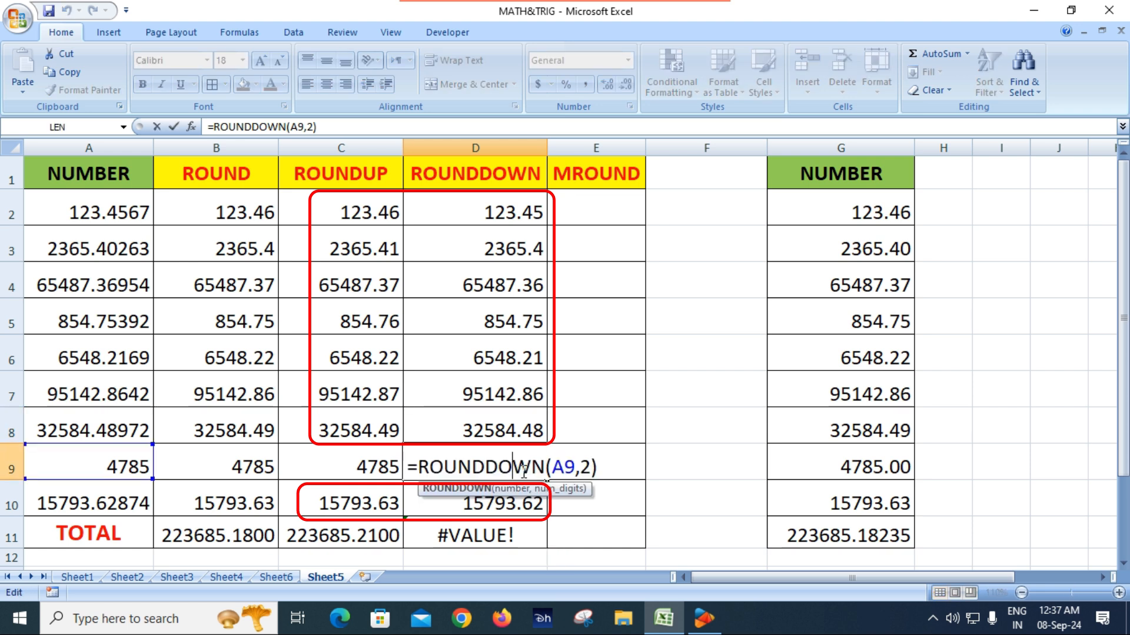
pyautogui.press('Escape')
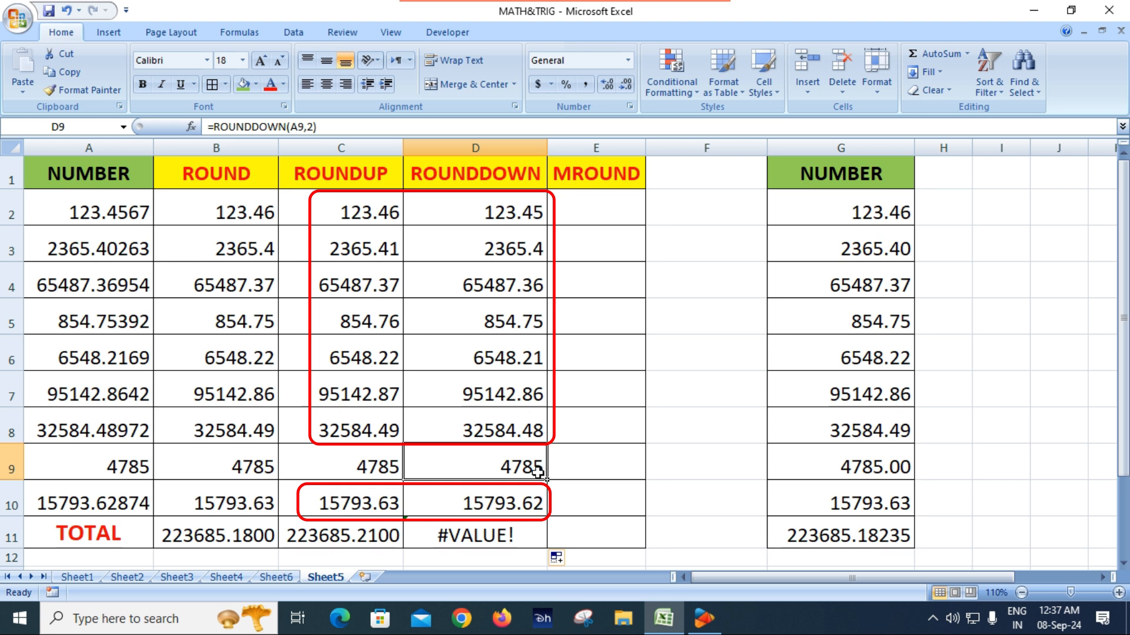
pyautogui.doubleClick(516, 511)
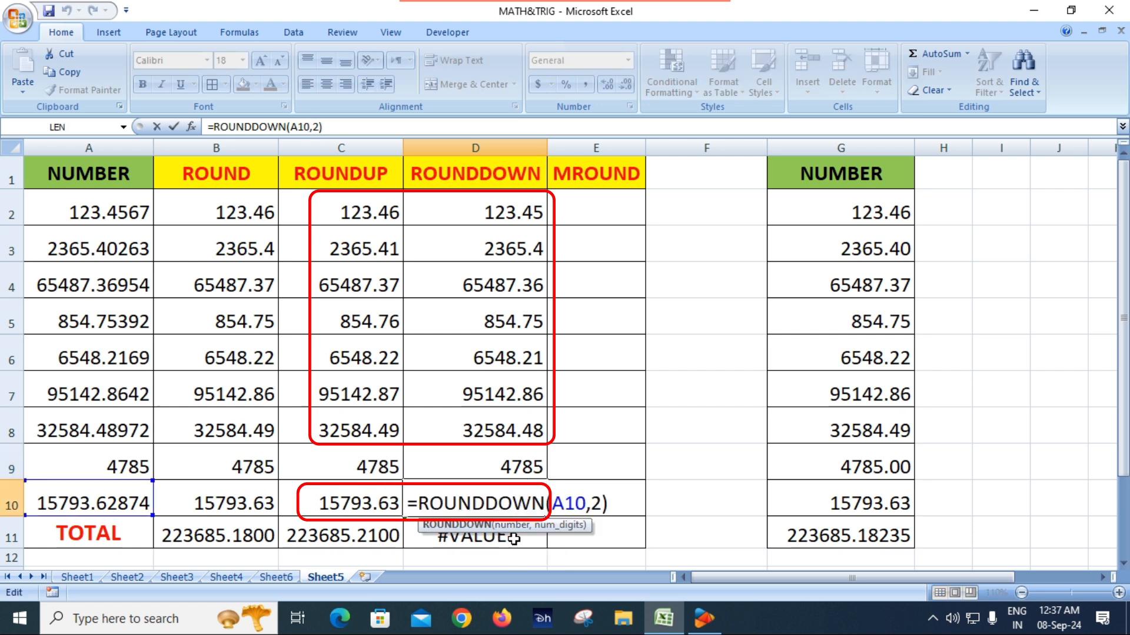
pyautogui.press('Escape')
pyautogui.click(513, 544)
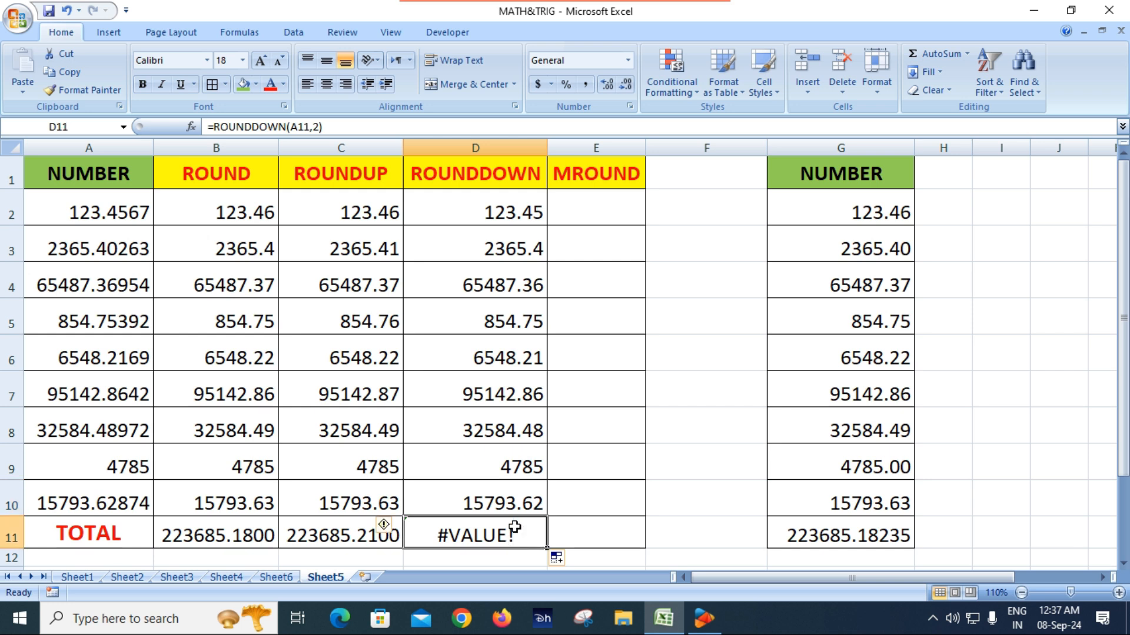
# - Replace the formula in D11 with a sum of the ROUNDDOWN results in D2 through D10
pyautogui.hotkey('alt', '=')
pyautogui.press('Return')
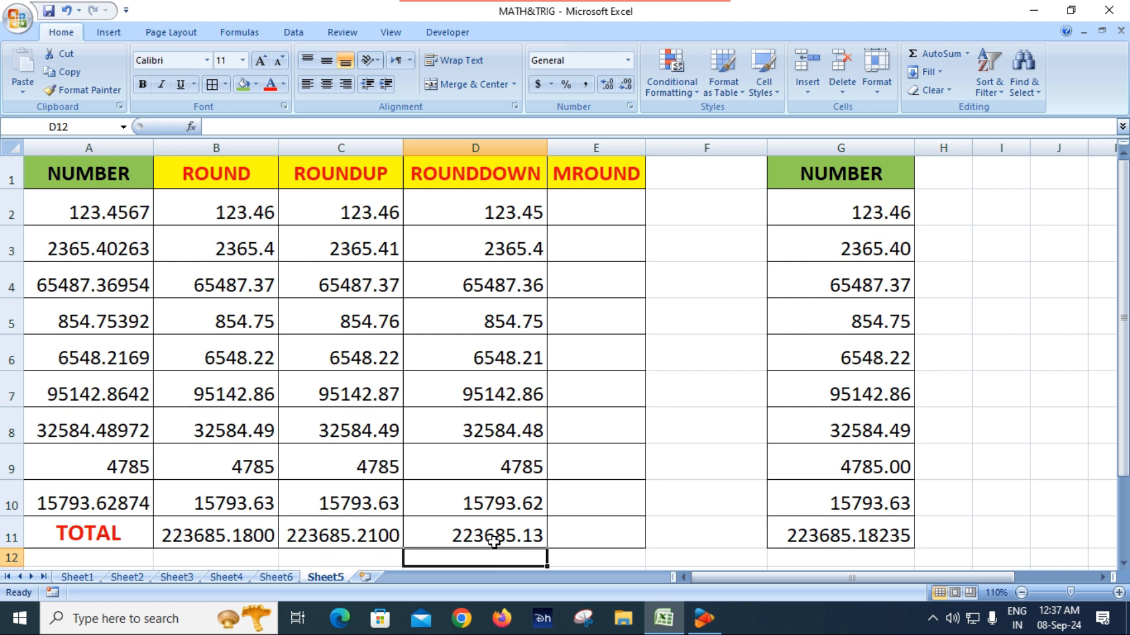
pyautogui.click(497, 537)
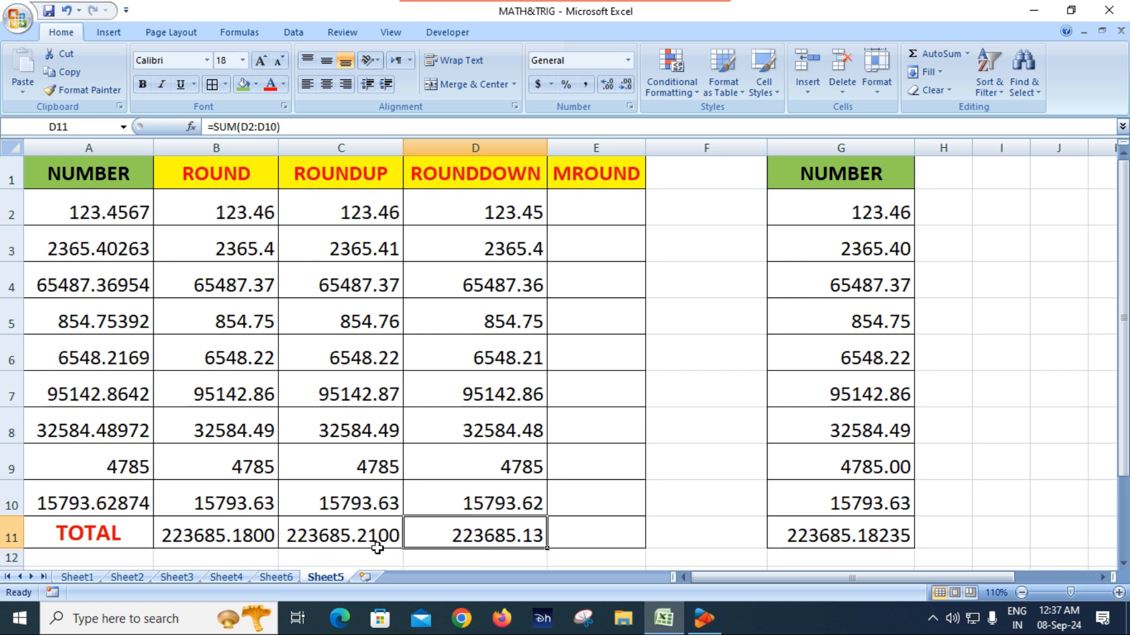
# - Re-enter the sum of B2 through B10 in B11 and display the ROUND and ROUNDUP totals with two decimals
pyautogui.click(265, 536)
pyautogui.hotkey('alt', '=')
pyautogui.hotkey('ctrl', 'Return')
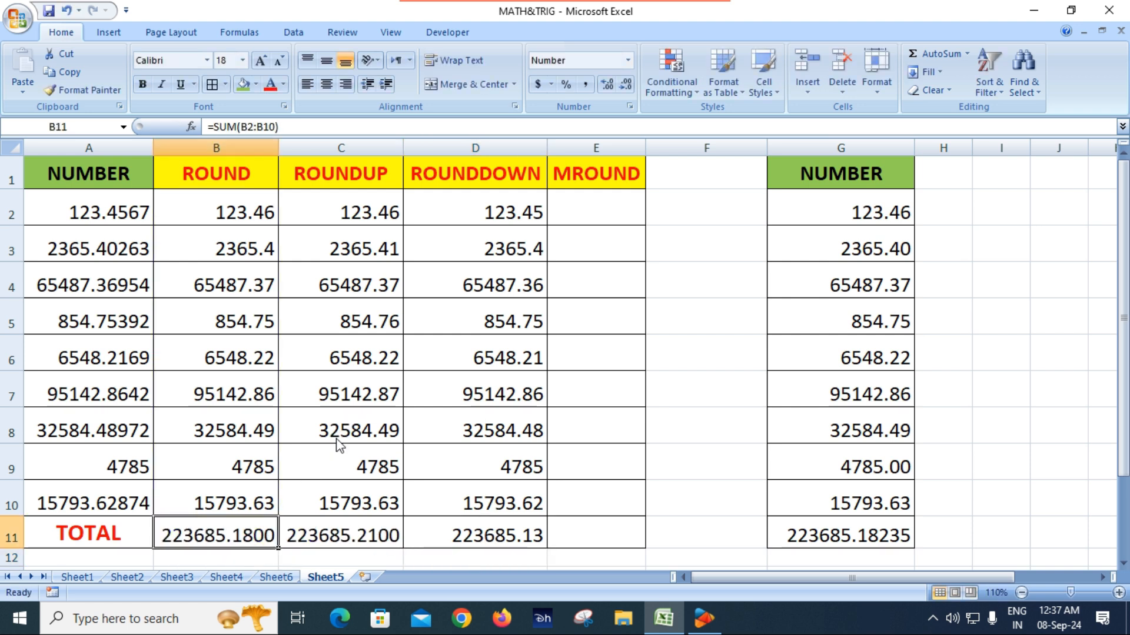
pyautogui.click(626, 85)
pyautogui.click(627, 85)
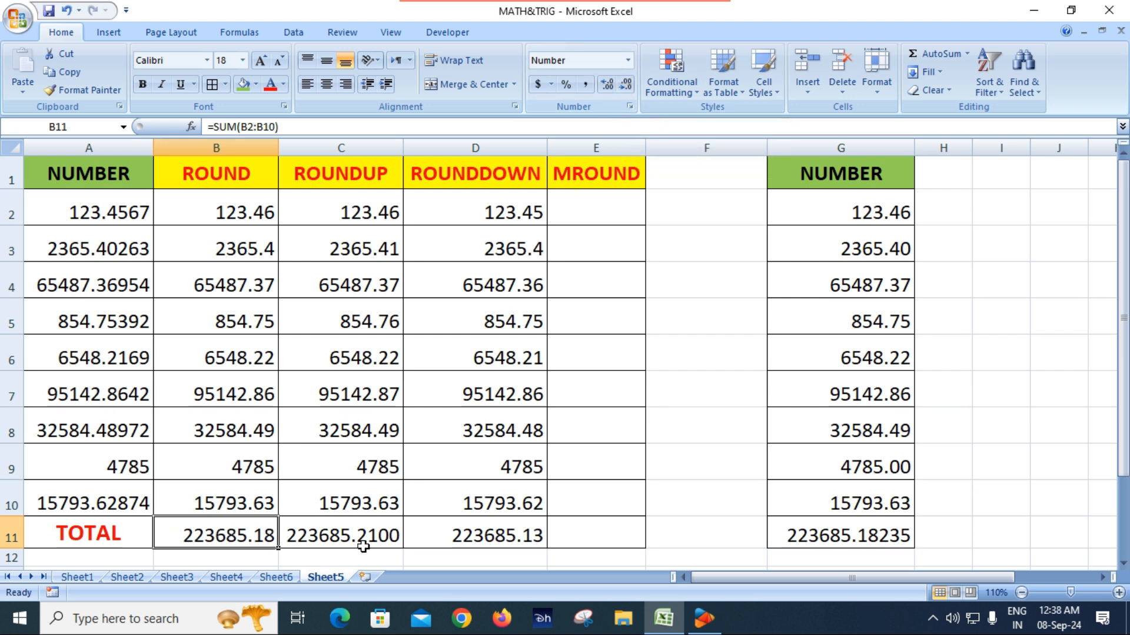
pyautogui.click(363, 550)
pyautogui.click(626, 87)
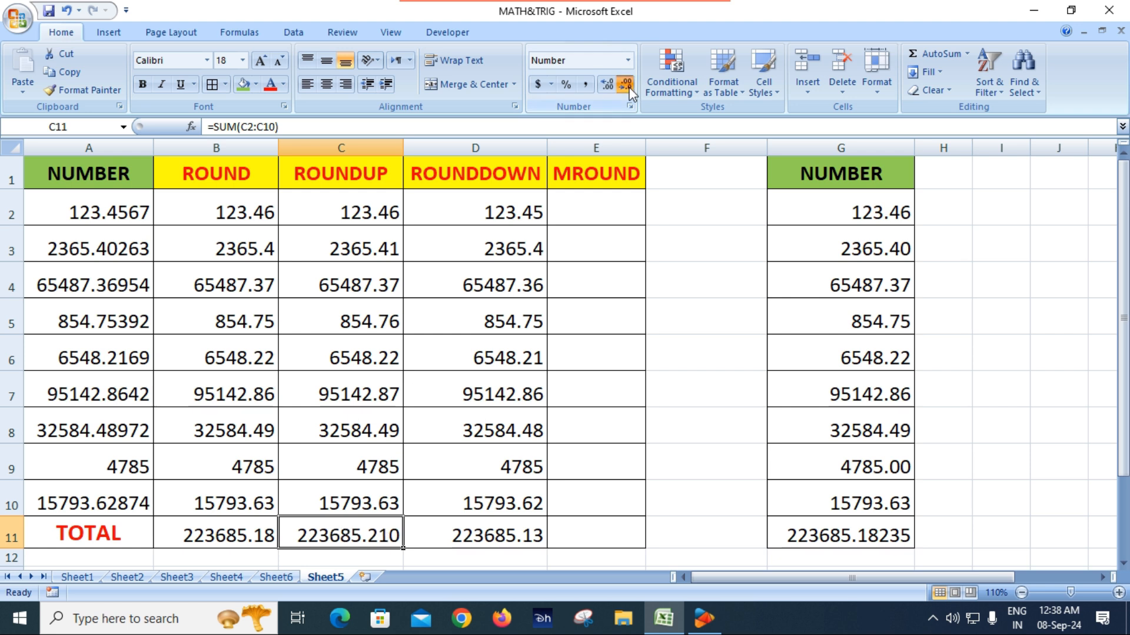
pyautogui.click(626, 89)
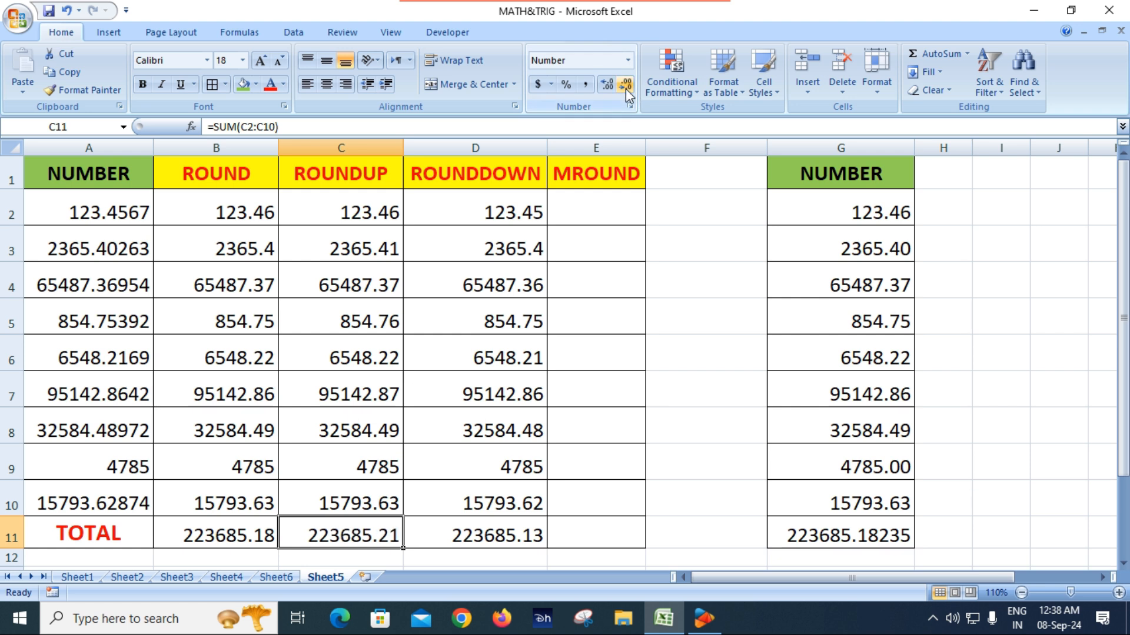
pyautogui.click(756, 484)
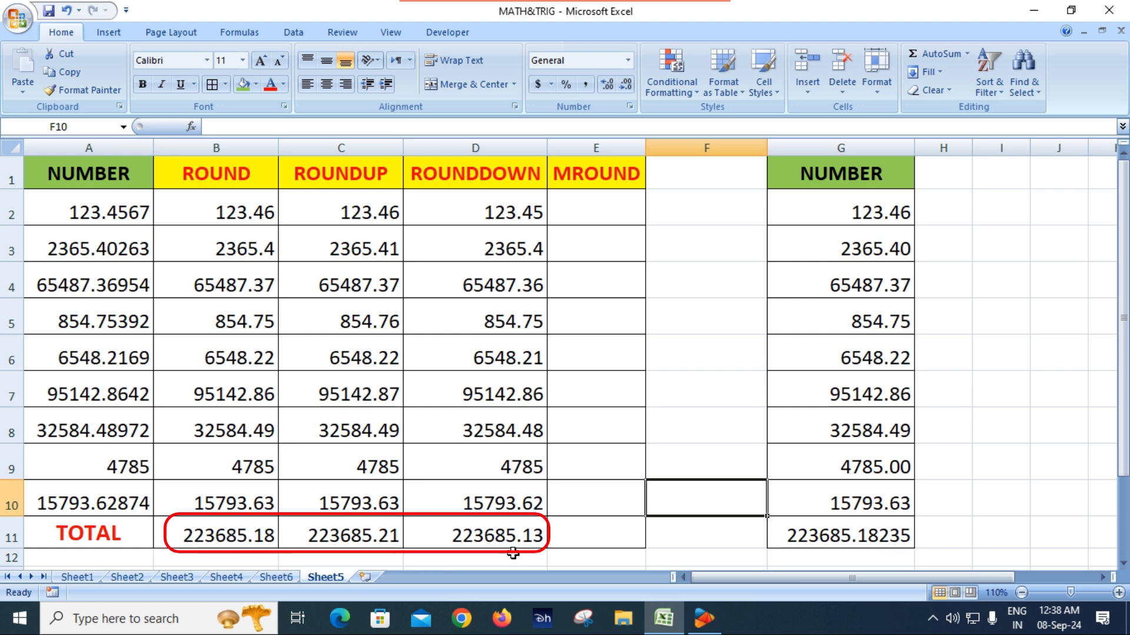
# - Copy the numbers in G2 through G10 to column H starting at H2 and fit the column's width to them
pyautogui.click(869, 541)
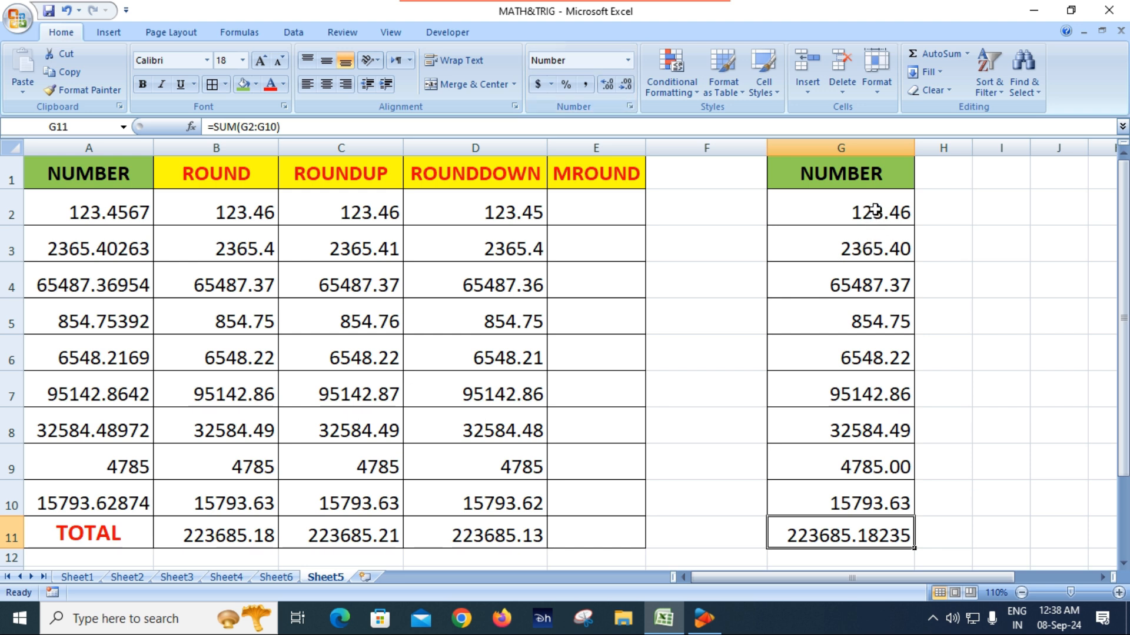
pyautogui.moveTo(876, 208); pyautogui.dragTo(886, 505)
pyautogui.hotkey('ctrl', 'c')
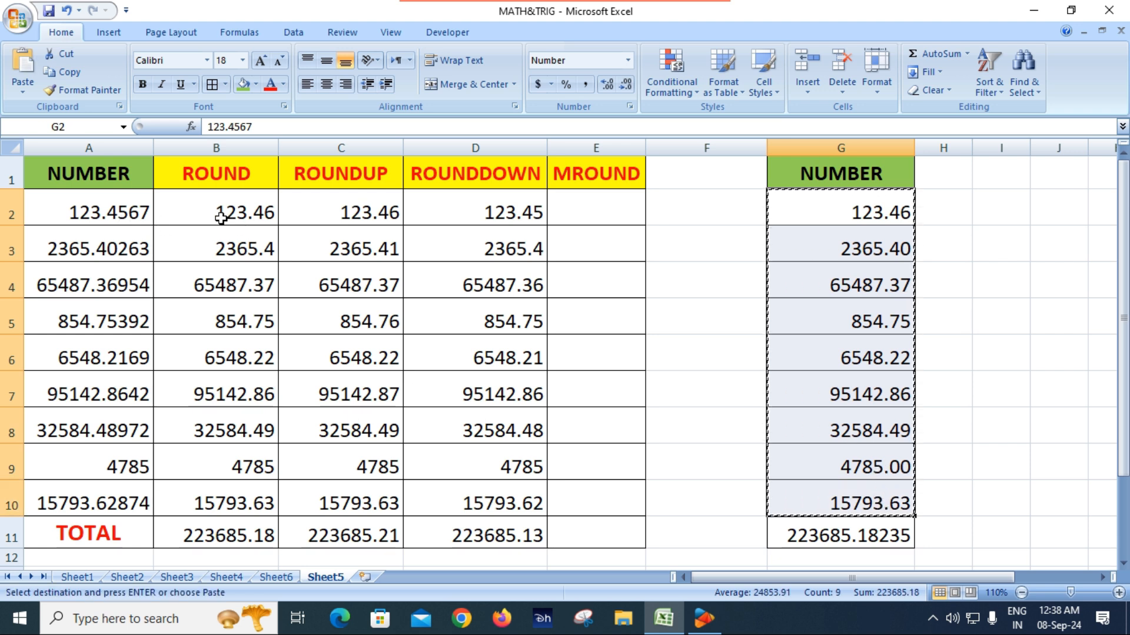
pyautogui.click(957, 207)
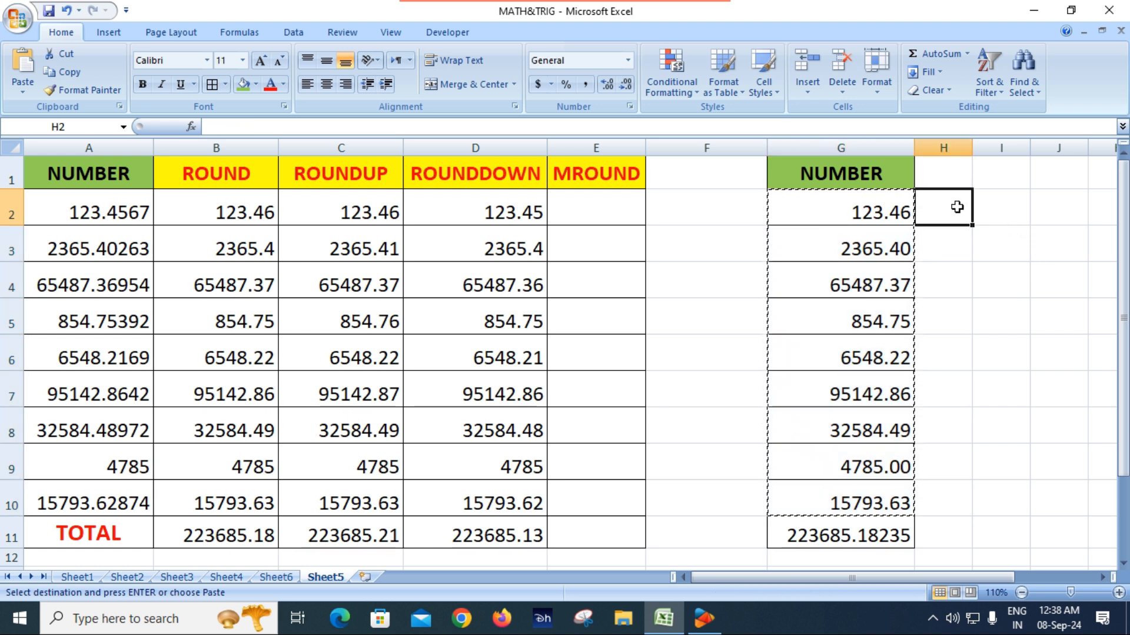
pyautogui.hotkey('ctrl', 'v')
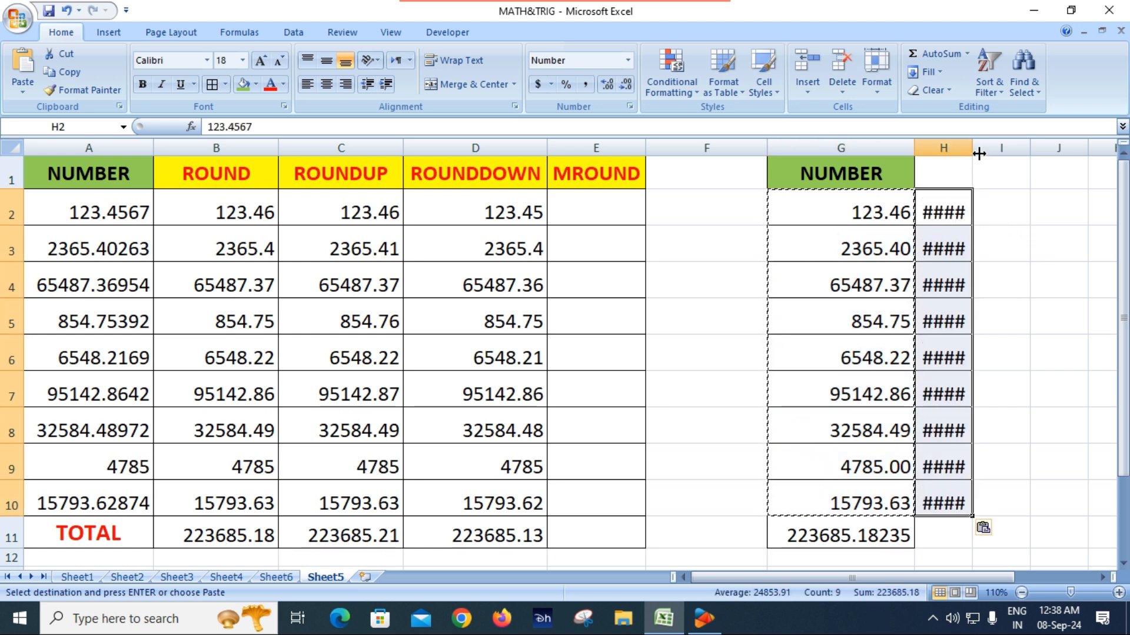
pyautogui.doubleClick(972, 148)
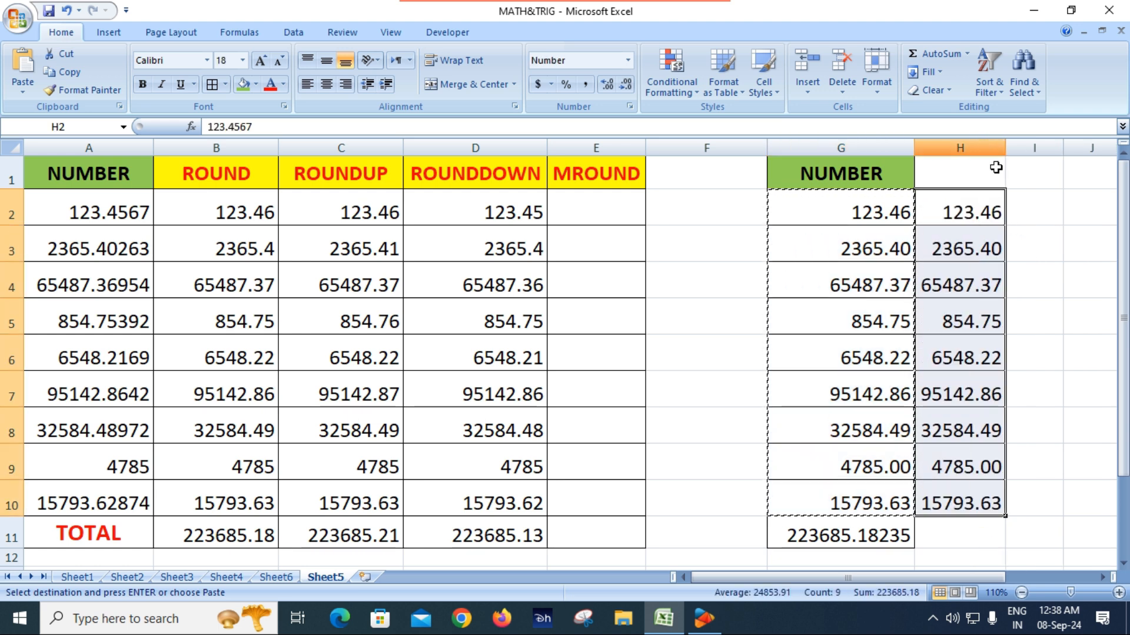
pyautogui.click(1066, 327)
pyautogui.press('Escape')
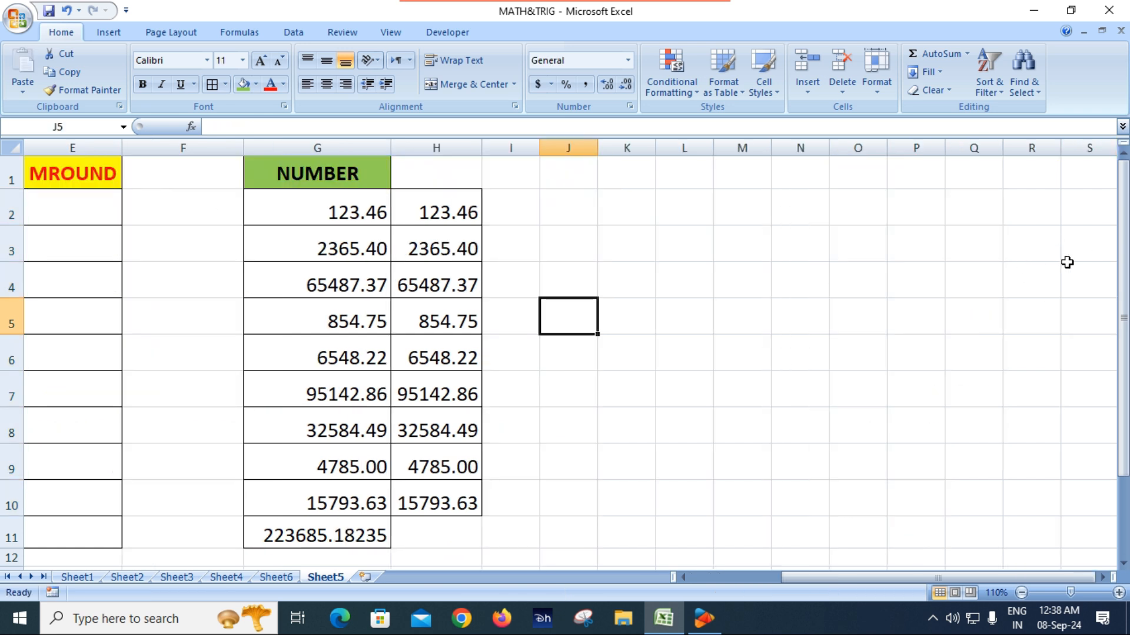
# - Reduce the display format of the copied numbers in H2 through H10 to zero decimals
pyautogui.moveTo(817, 570); pyautogui.dragTo(724, 574)
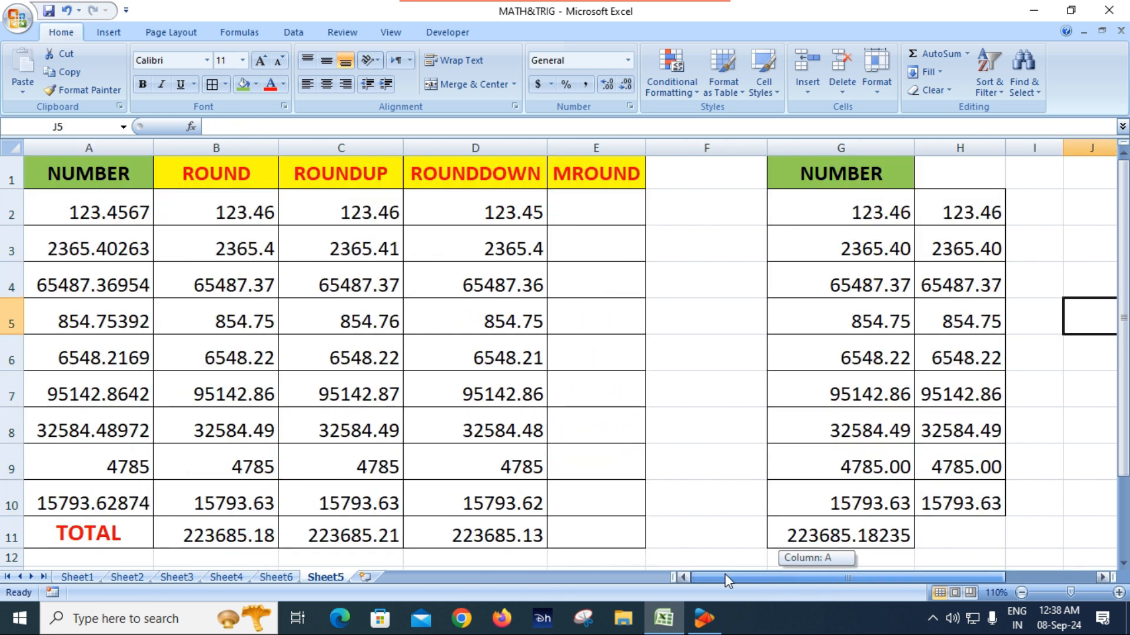
pyautogui.click(969, 211)
pyautogui.moveTo(969, 211); pyautogui.dragTo(955, 491)
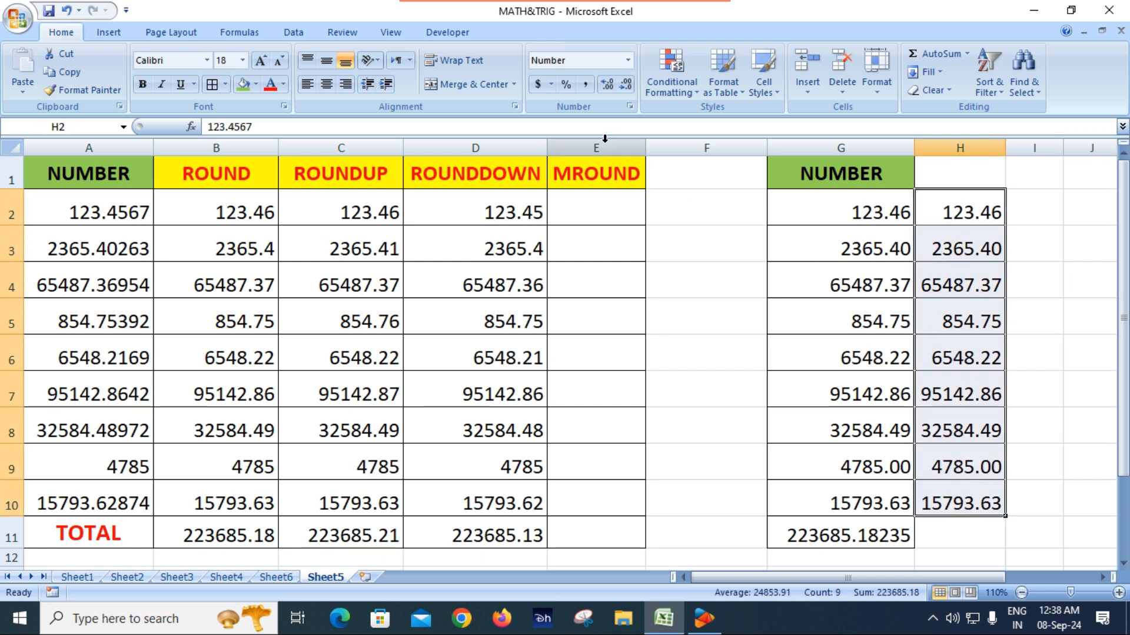
pyautogui.click(626, 91)
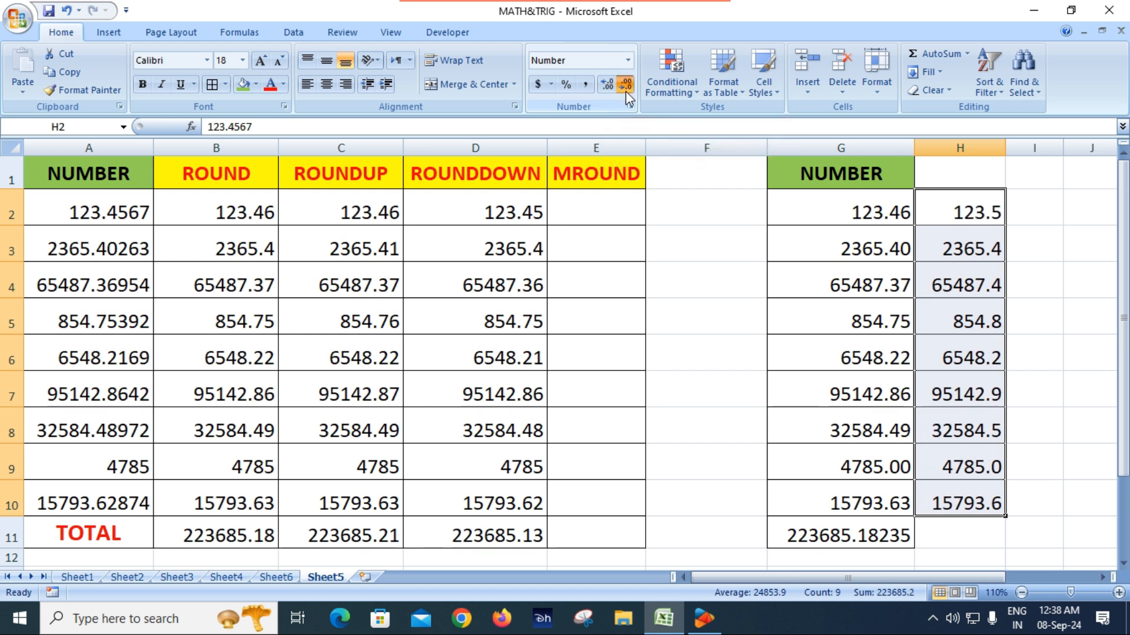
pyautogui.click(626, 91)
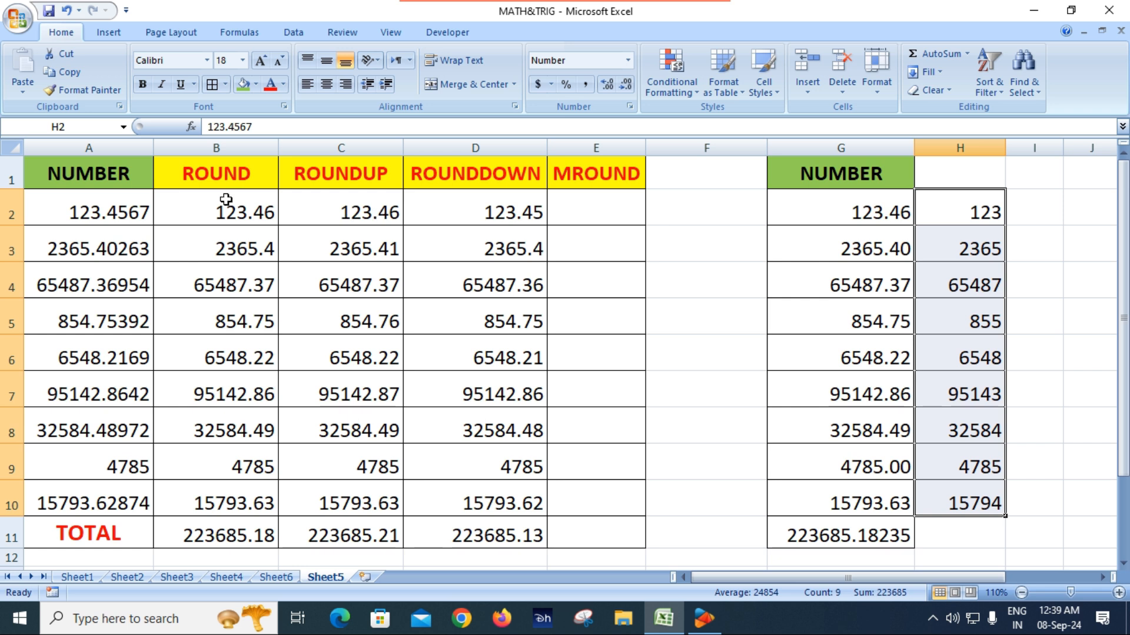
# - Review the num_digits rules for ROUND on Sheet6 and return to Sheet5
pyautogui.click(276, 578)
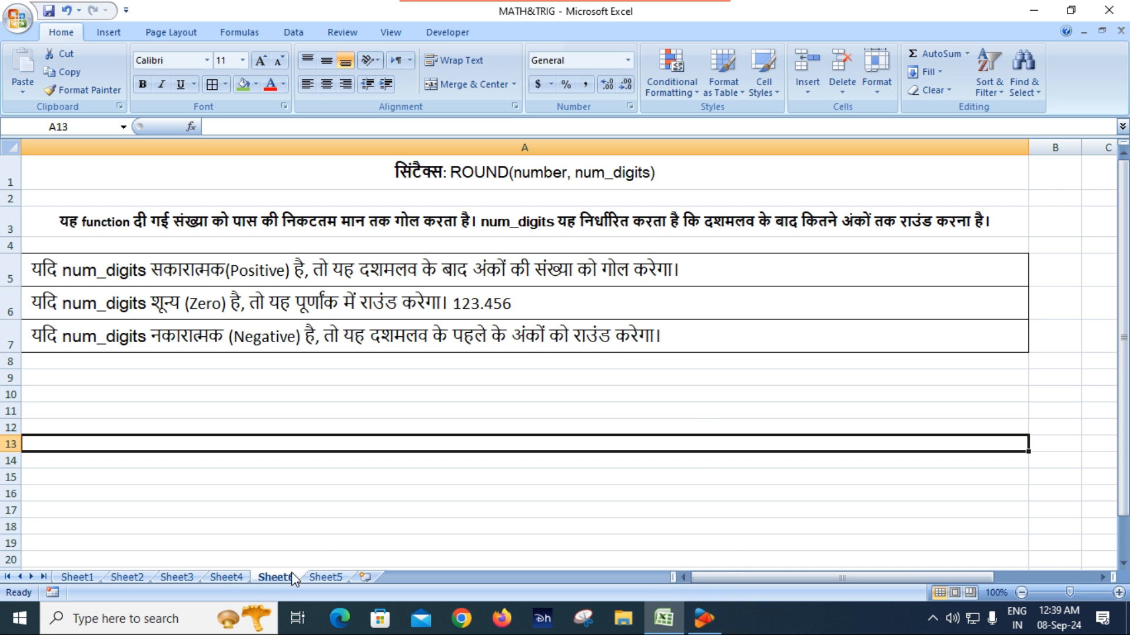
pyautogui.click(325, 578)
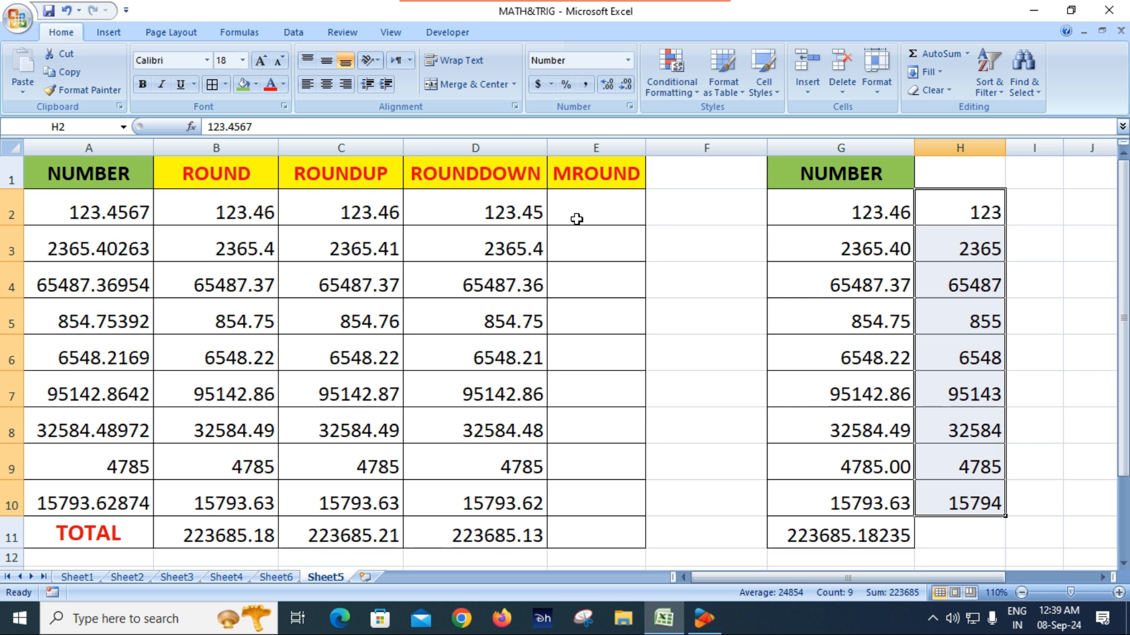
pyautogui.doubleClick(498, 213)
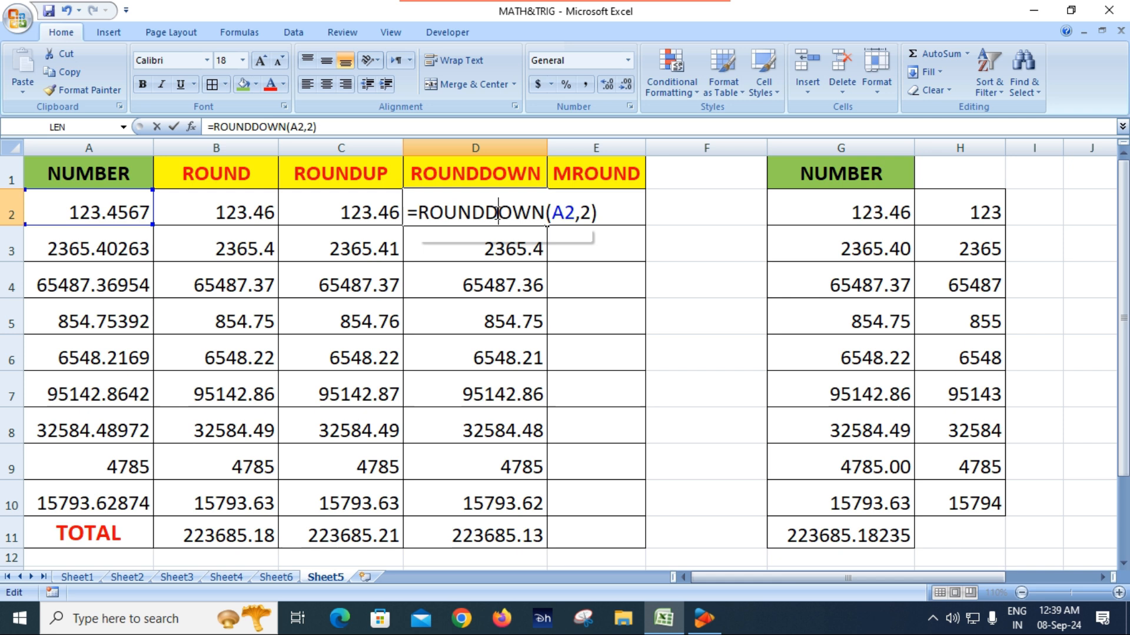
pyautogui.click(580, 213)
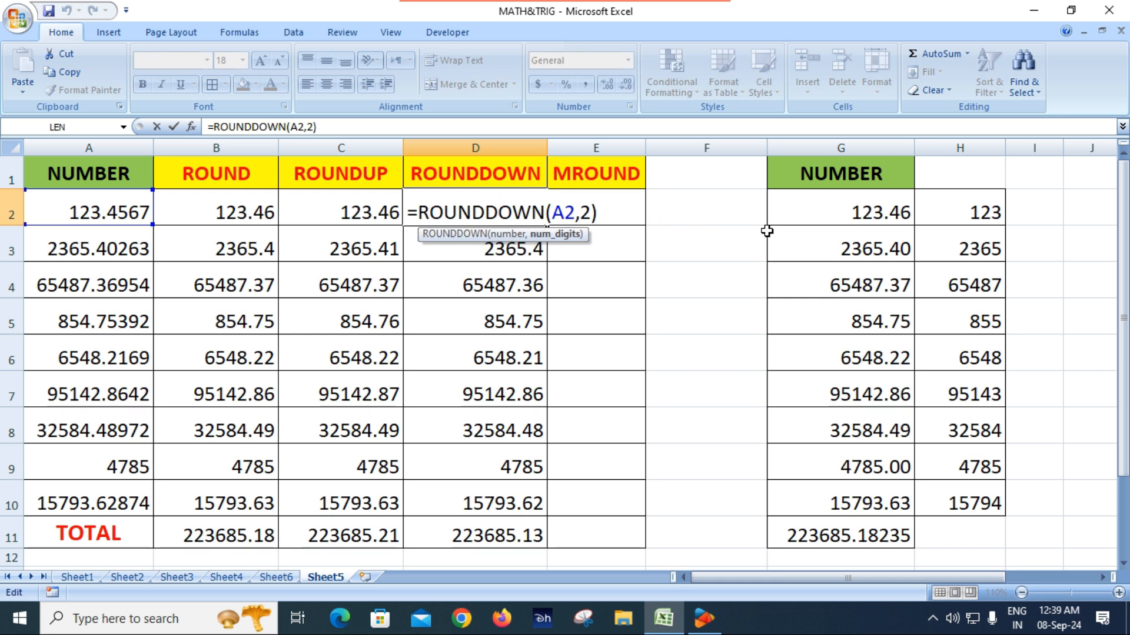
pyautogui.write('-')
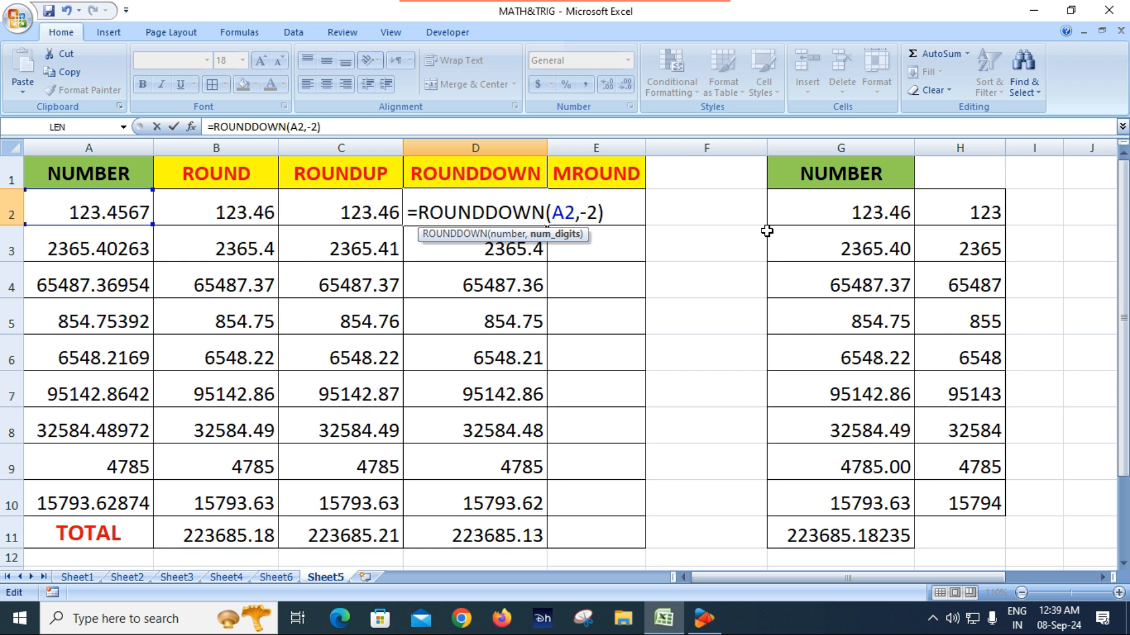
pyautogui.press('BackSpace')
pyautogui.hotkey('ctrl', 'Return')
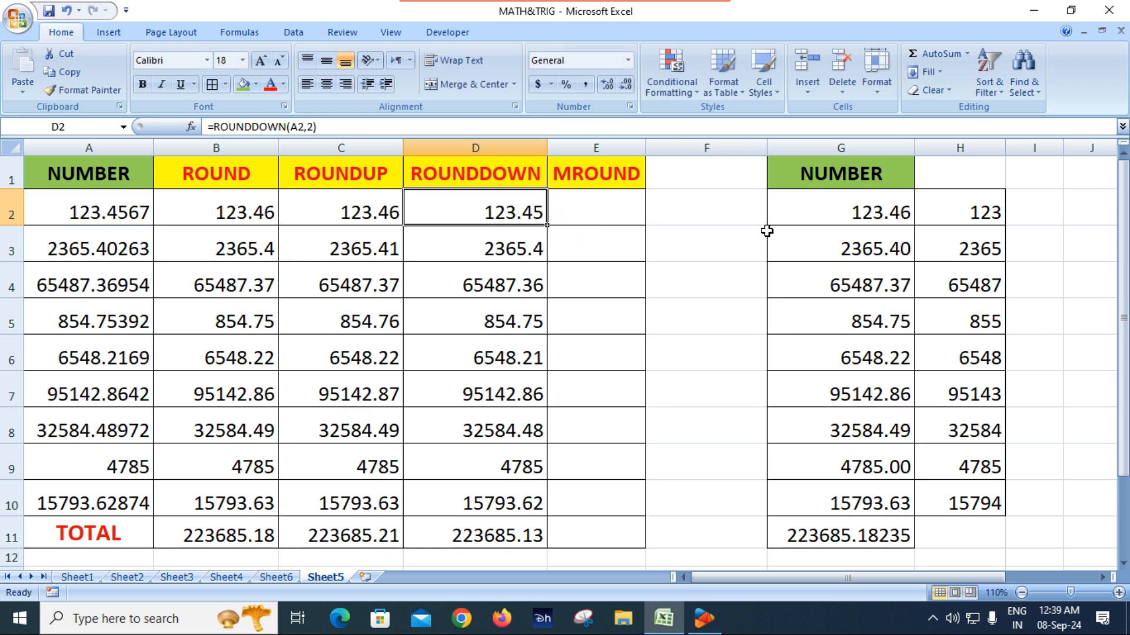
# - Enter =ROUNDDOWN(A2,-2) in cell E2 to round the first number down to the hundreds
pyautogui.click(615, 215)
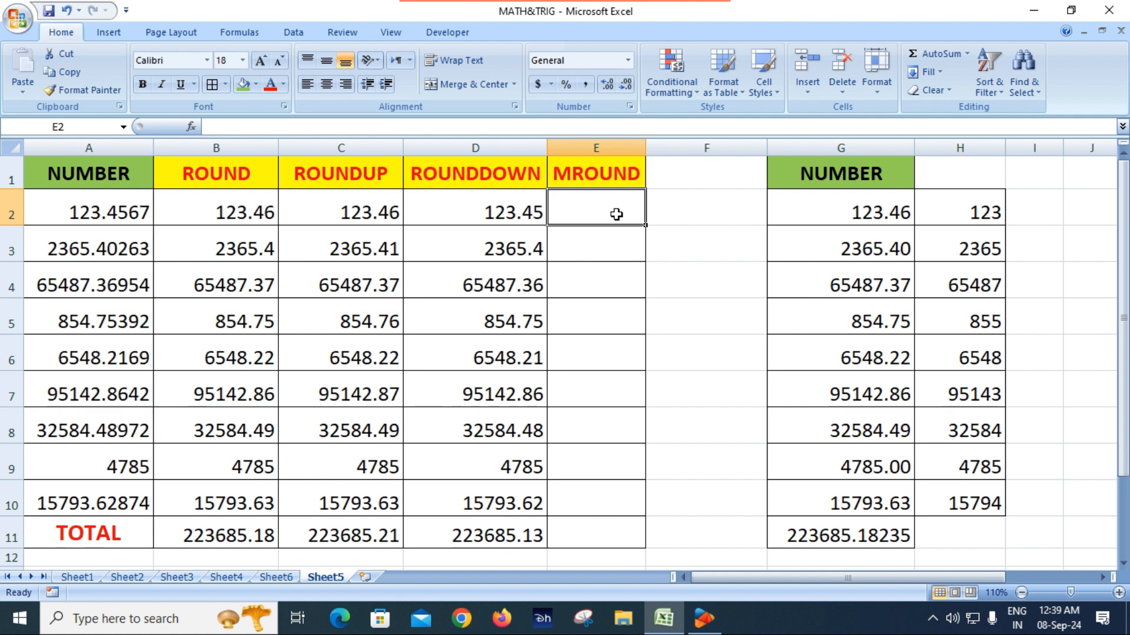
pyautogui.write('=')
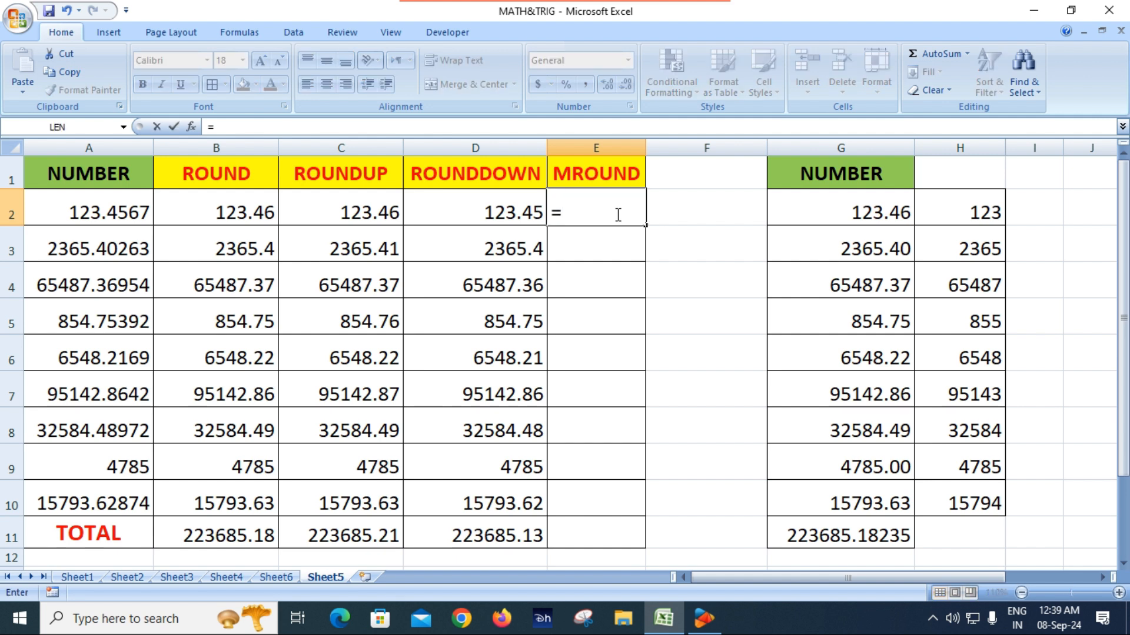
pyautogui.write('ro')
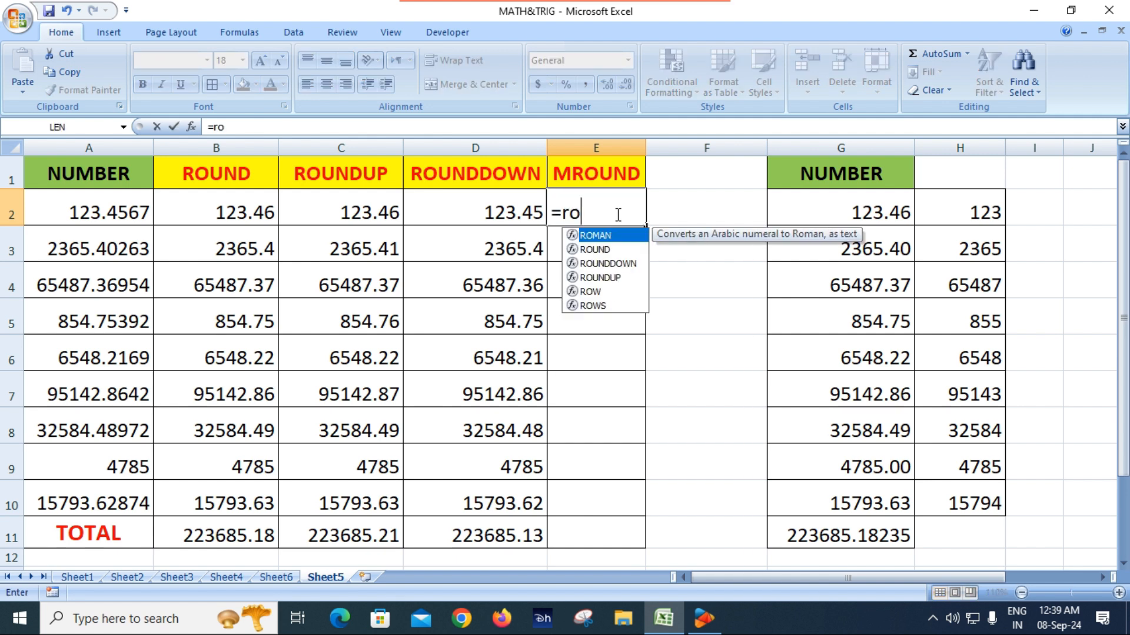
pyautogui.write('undd')
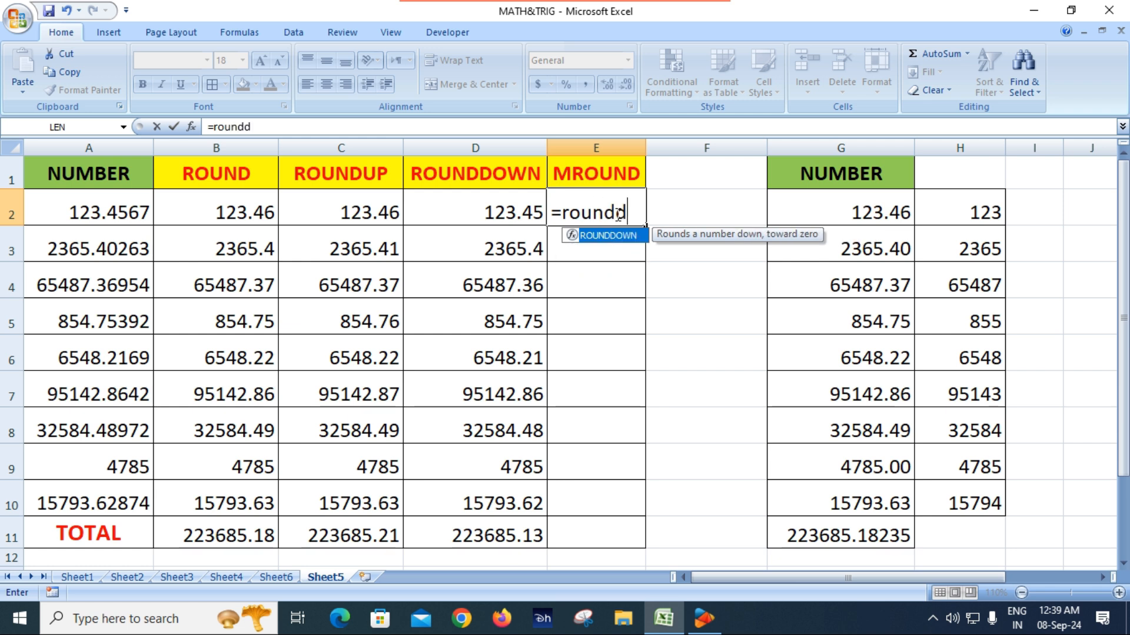
pyautogui.press('Tab')
pyautogui.click(136, 211)
pyautogui.write(',')
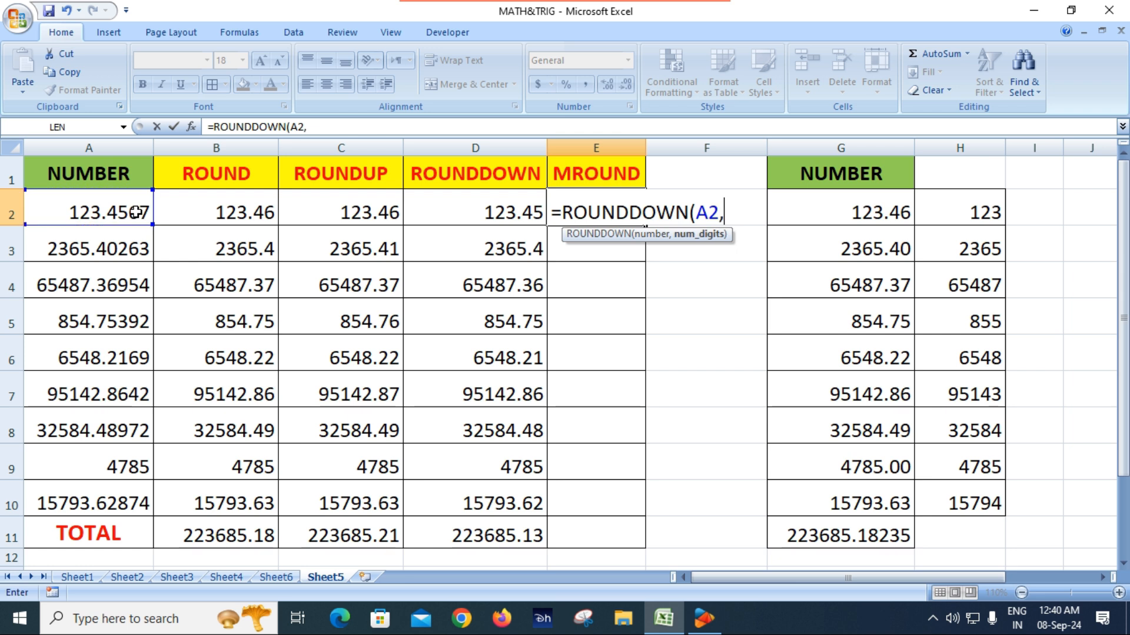
pyautogui.write('-2)')
pyautogui.press('Return')
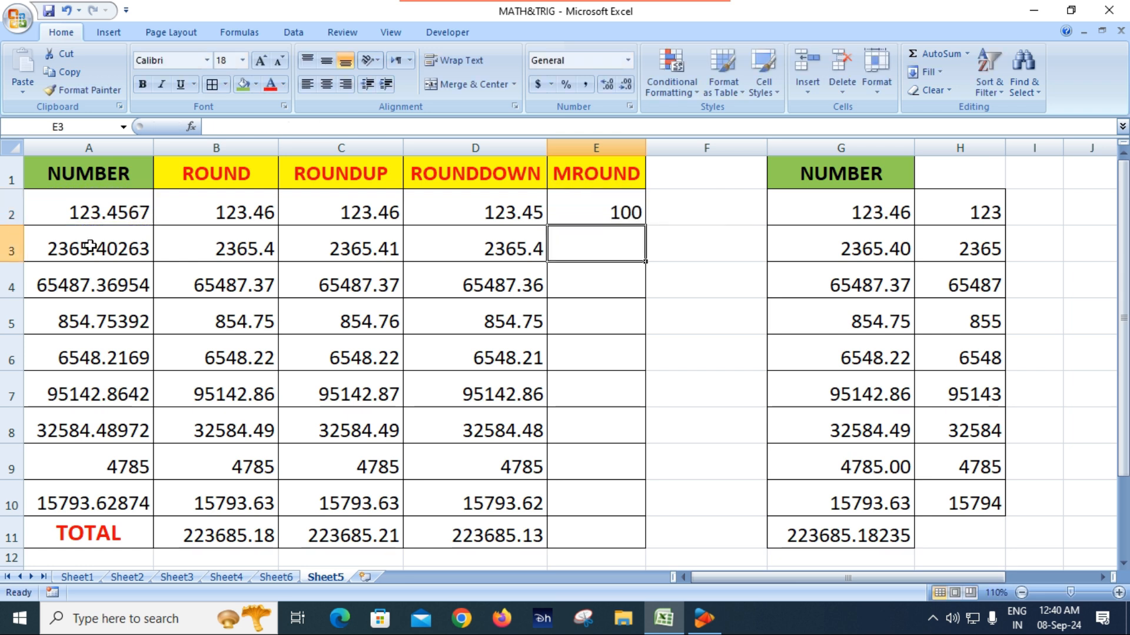
# - Compare the num_digits arguments and results of the ROUNDDOWN formulas in D2 and E2
pyautogui.click(510, 218)
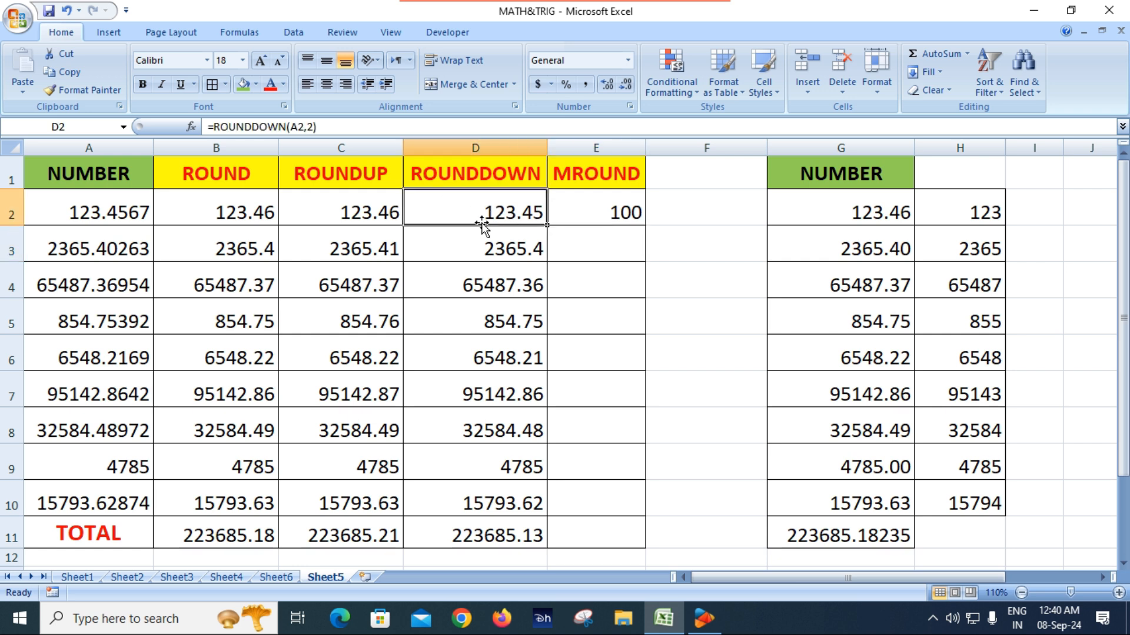
pyautogui.doubleClick(511, 217)
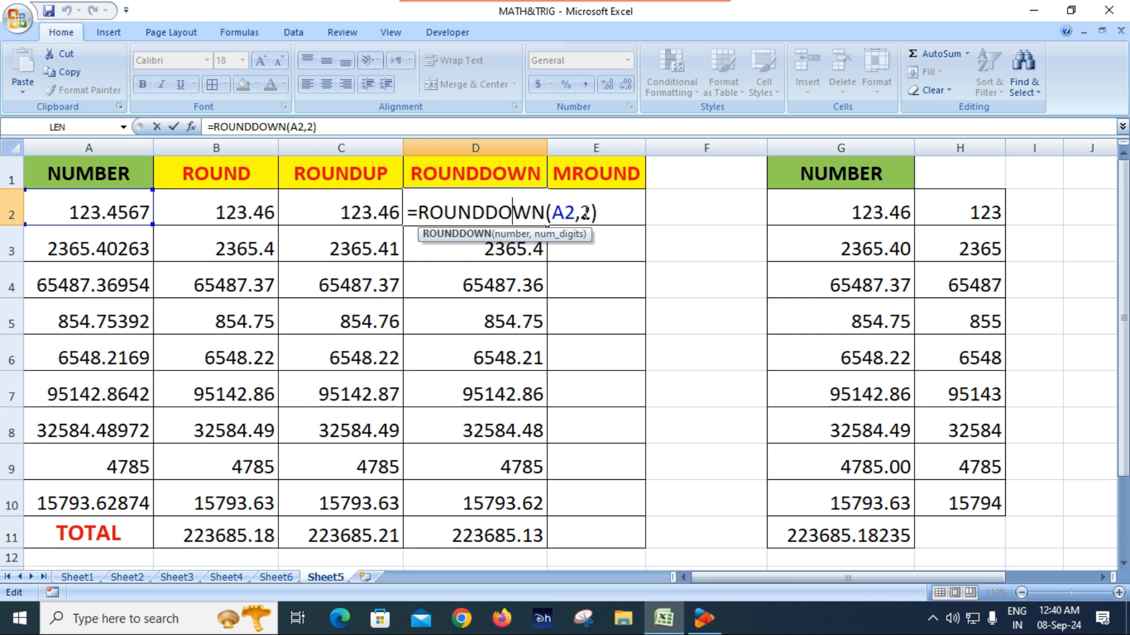
pyautogui.press('Escape')
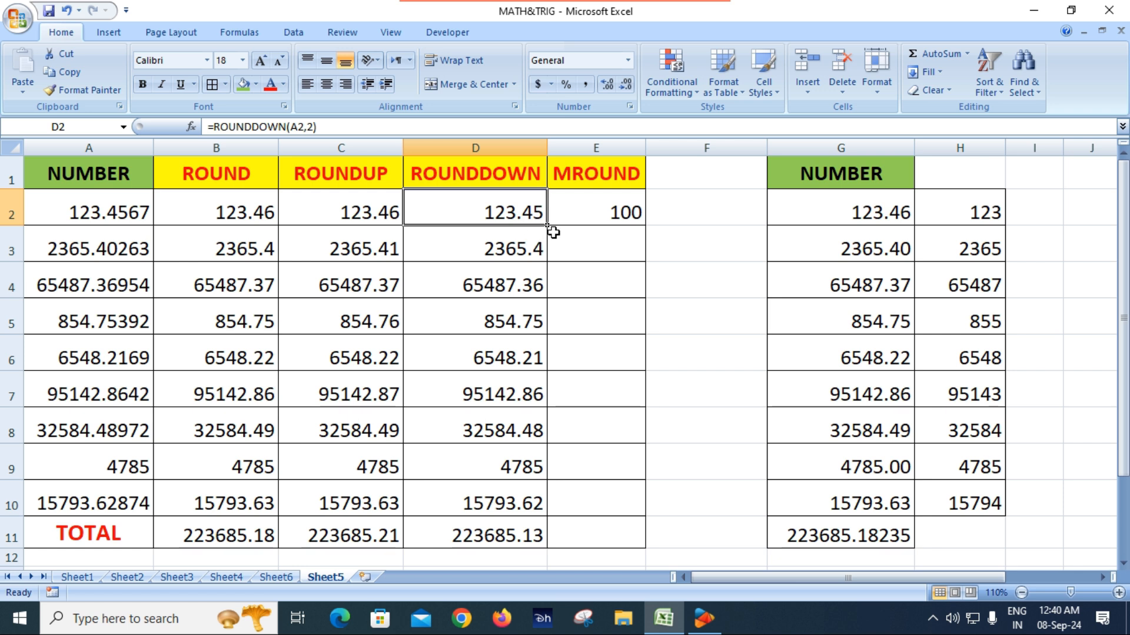
pyautogui.click(610, 214)
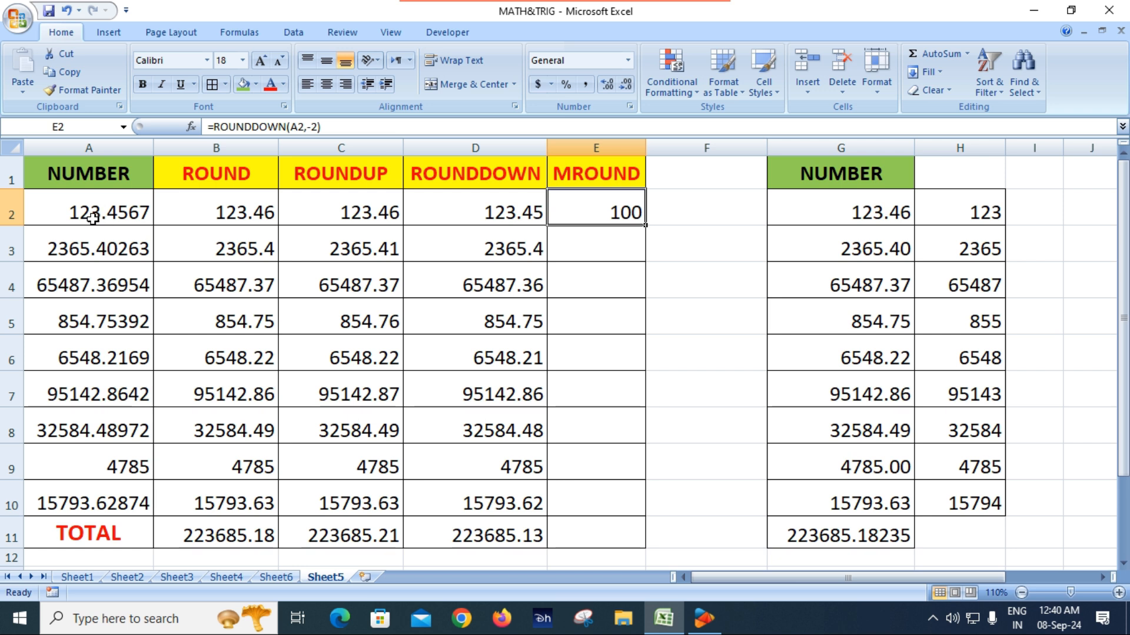
# - Change the ROUNDDOWN formula in E2 to use -1 as num_digits and fill it down through E10
pyautogui.doubleClick(623, 214)
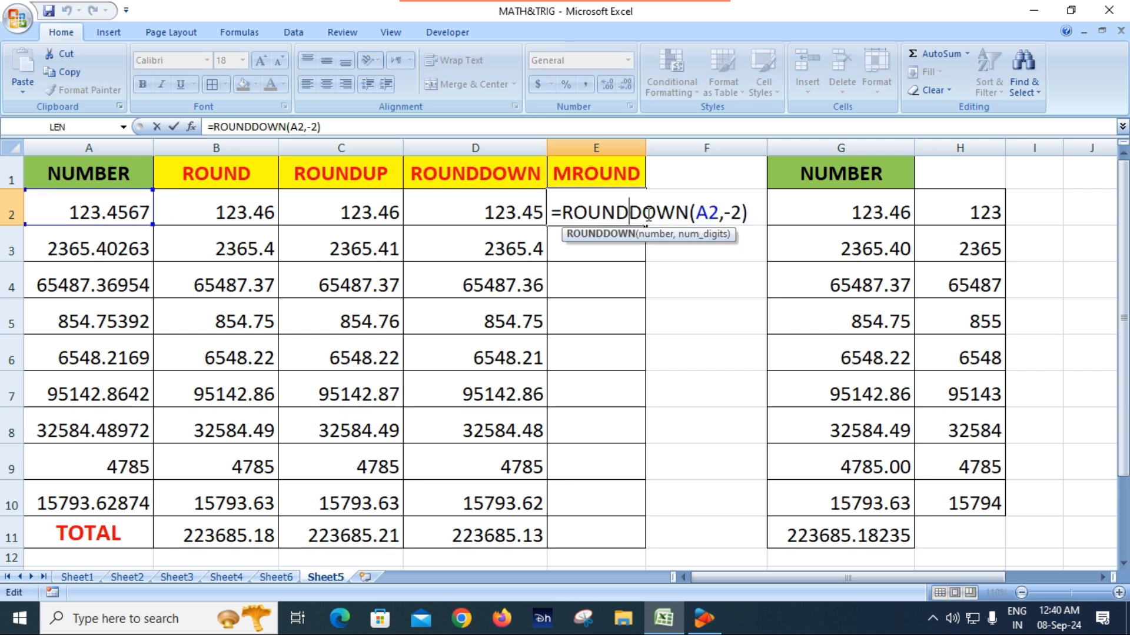
pyautogui.click(736, 207)
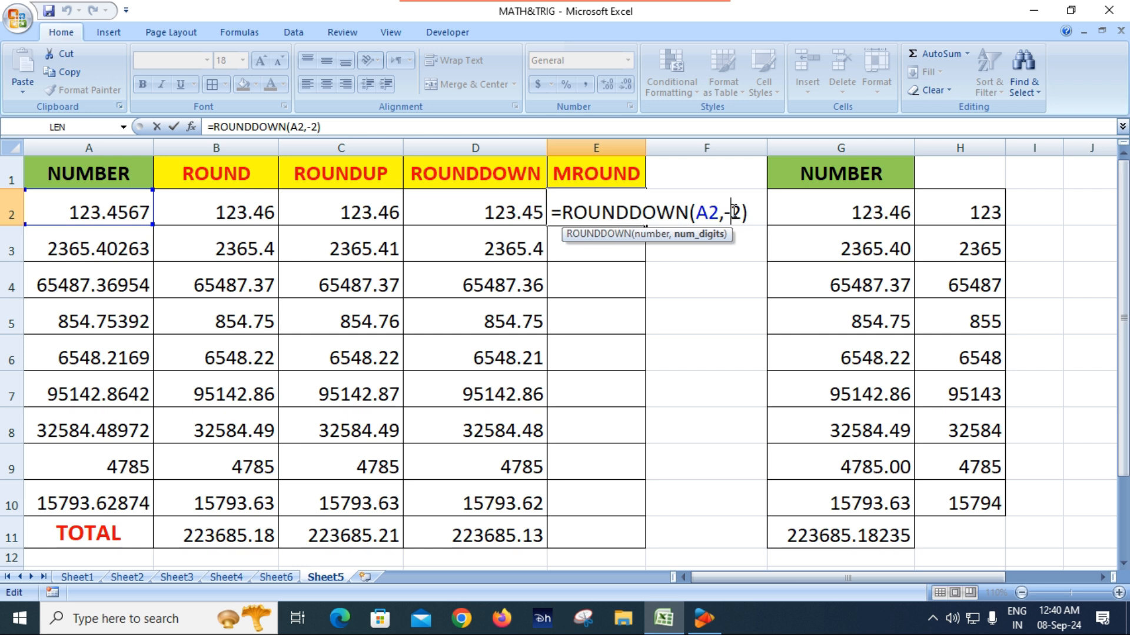
pyautogui.press('BackSpace')
pyautogui.write('1')
pyautogui.press('Return')
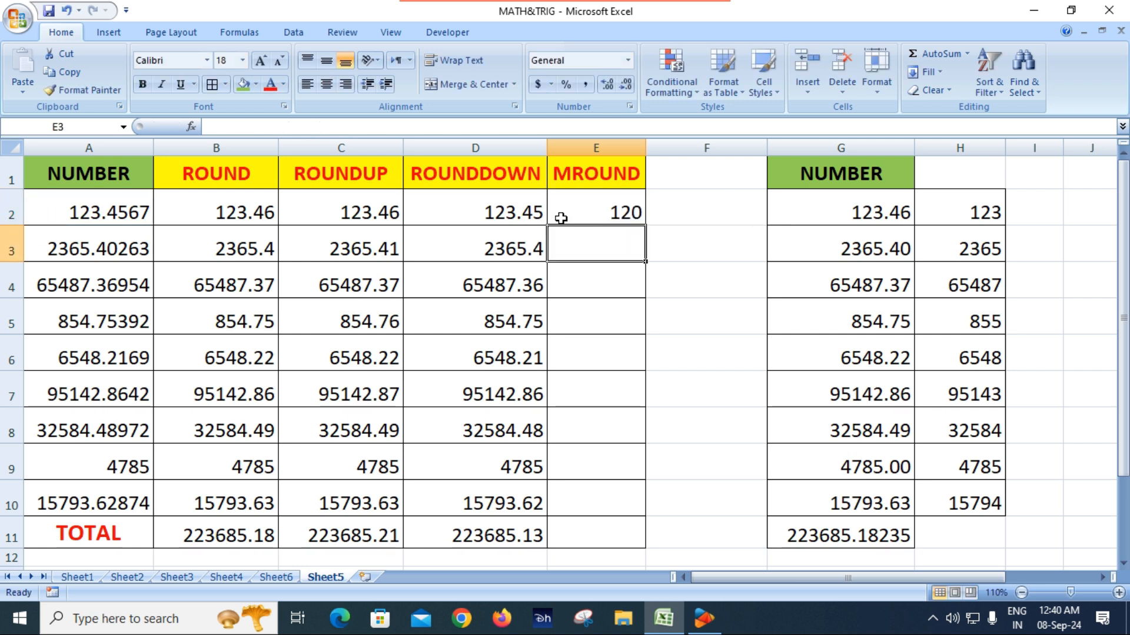
pyautogui.click(615, 211)
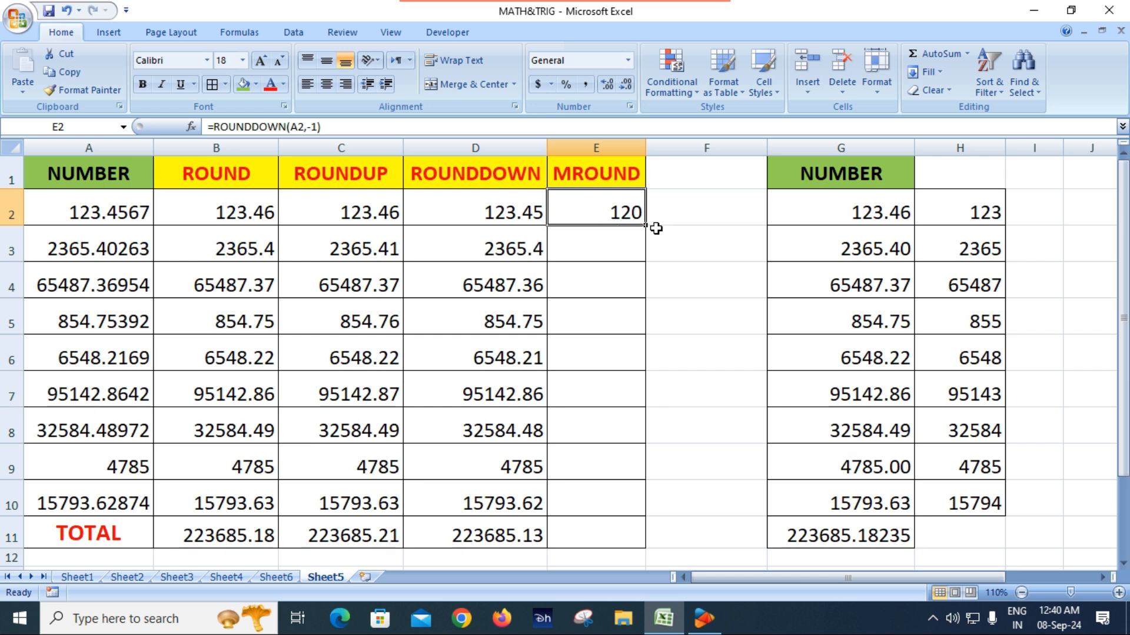
pyautogui.moveTo(647, 228); pyautogui.dragTo(645, 514)
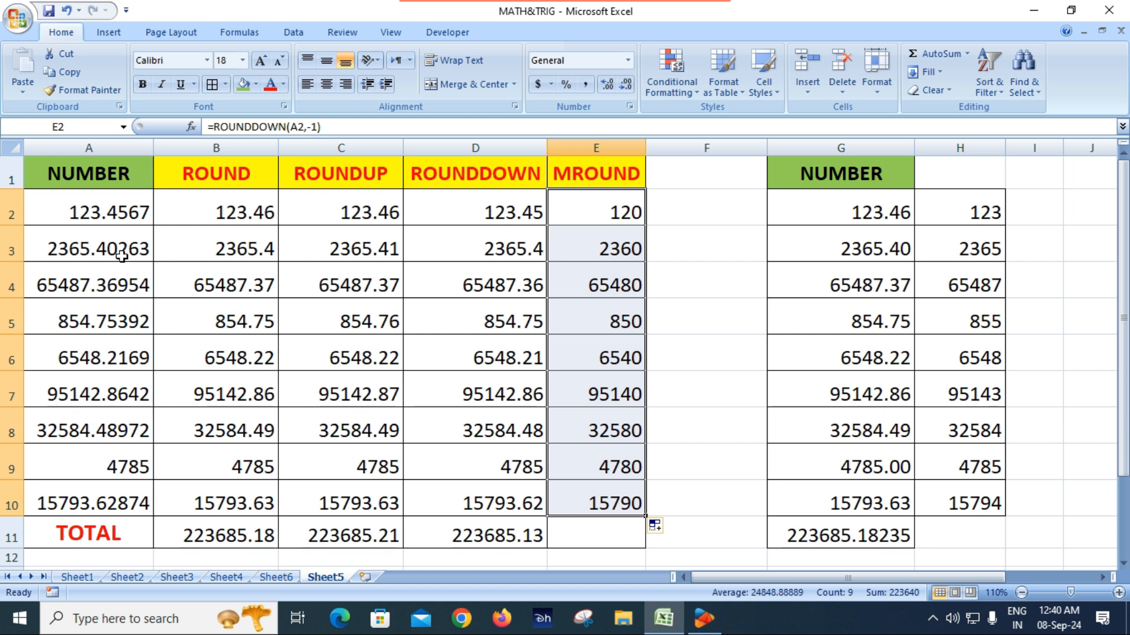
# - Compare the original numbers in A2 through A10 with their ROUNDDOWN results to the tens in column E
pyautogui.click(92, 214)
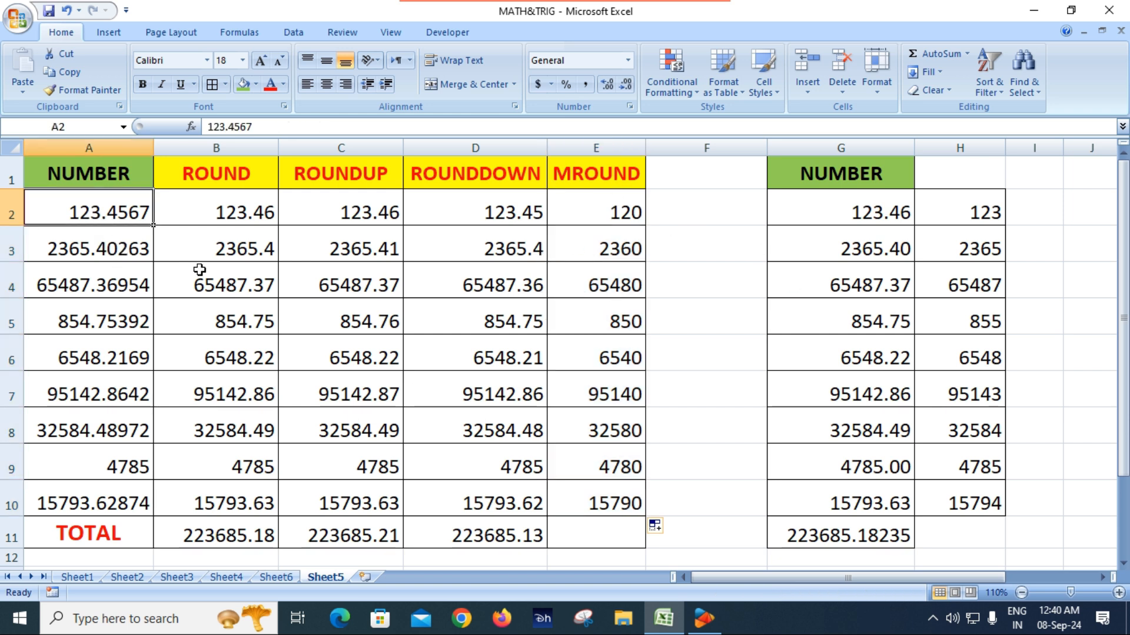
pyautogui.click(79, 254)
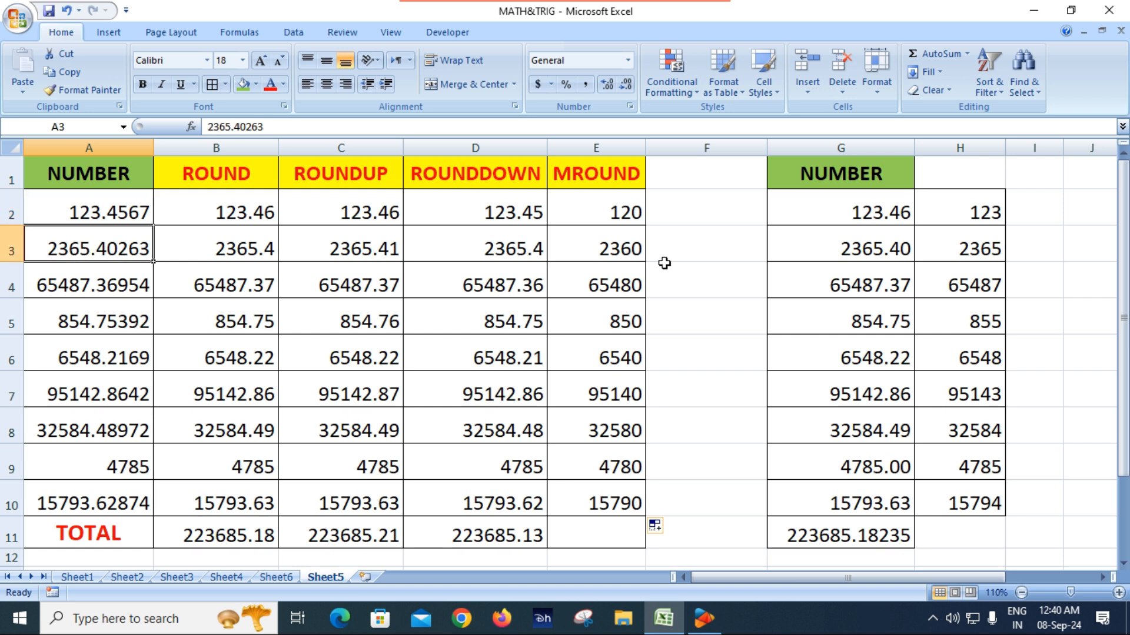
pyautogui.click(625, 252)
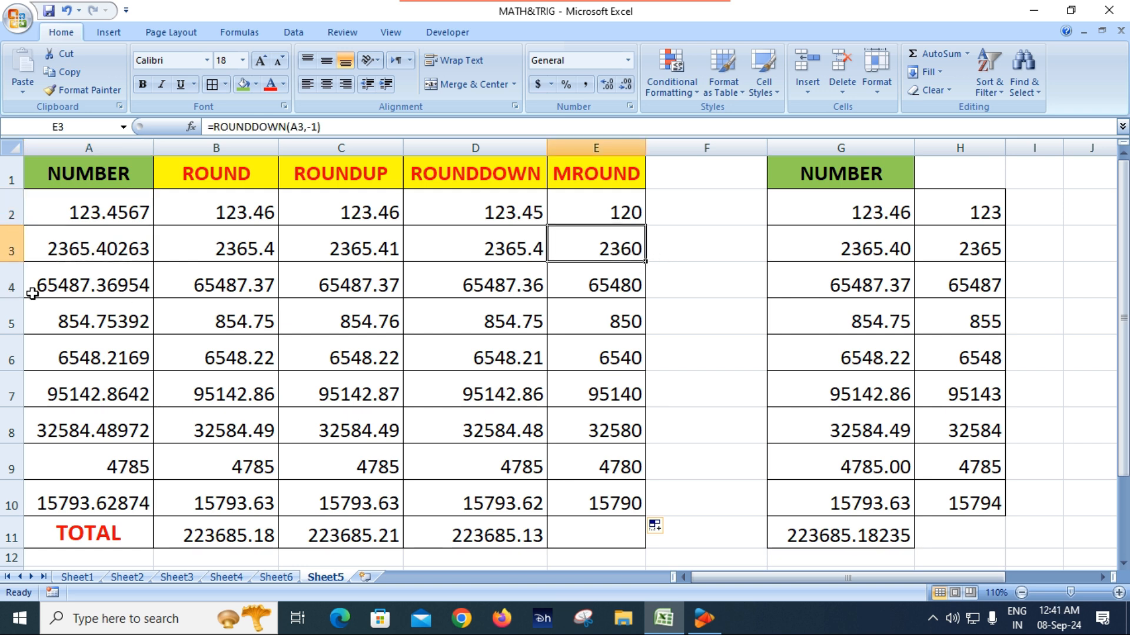
pyautogui.click(66, 290)
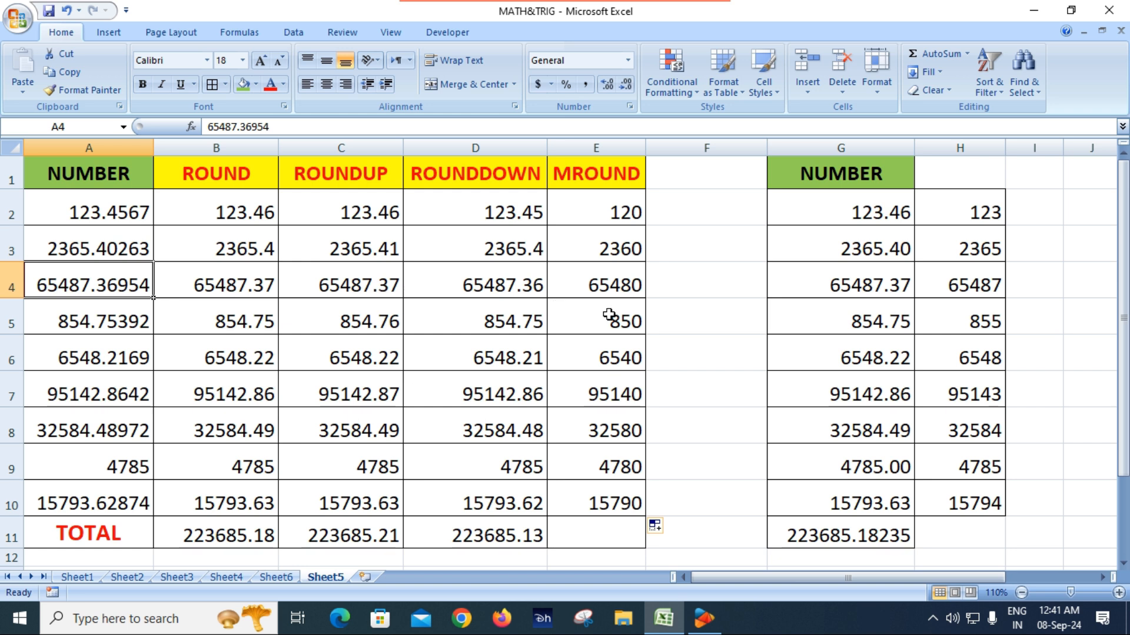
pyautogui.click(627, 290)
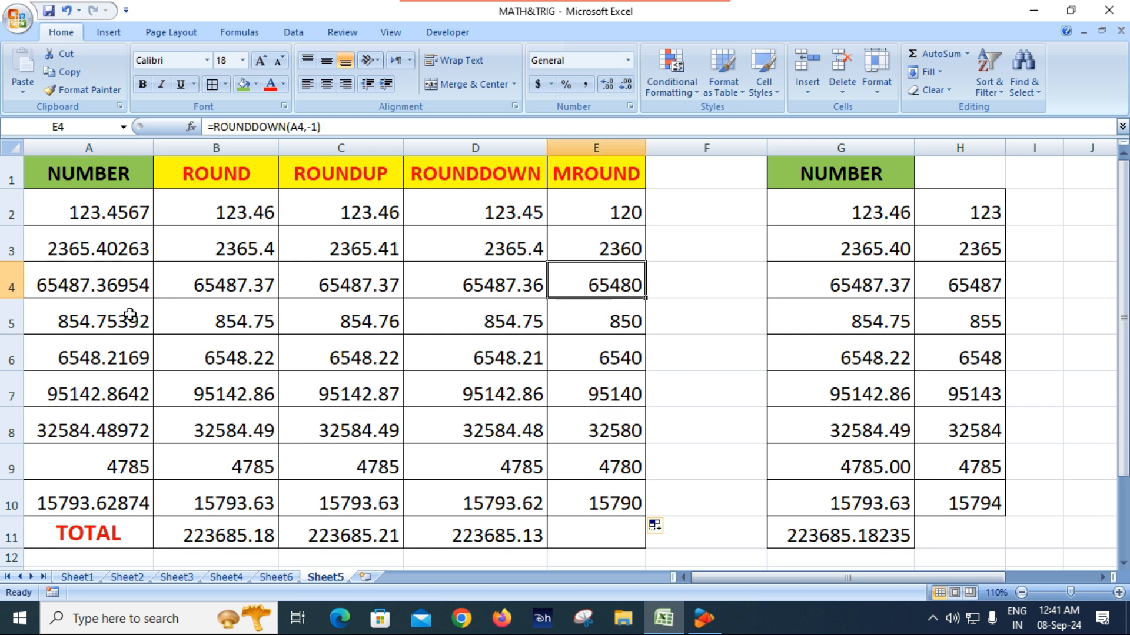
pyautogui.click(83, 320)
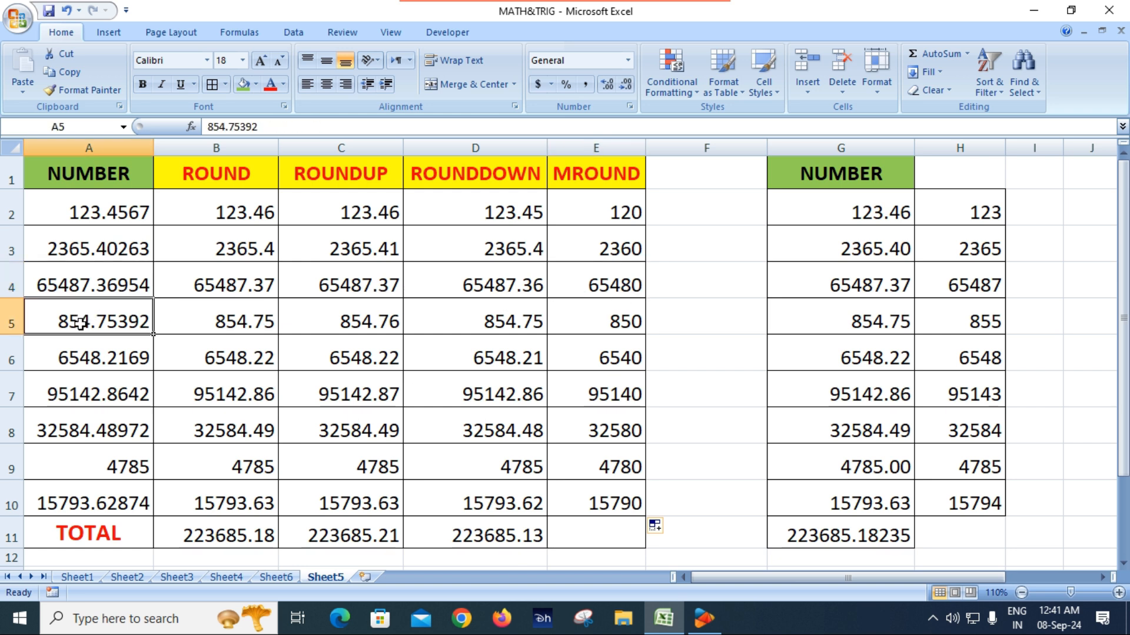
pyautogui.click(622, 330)
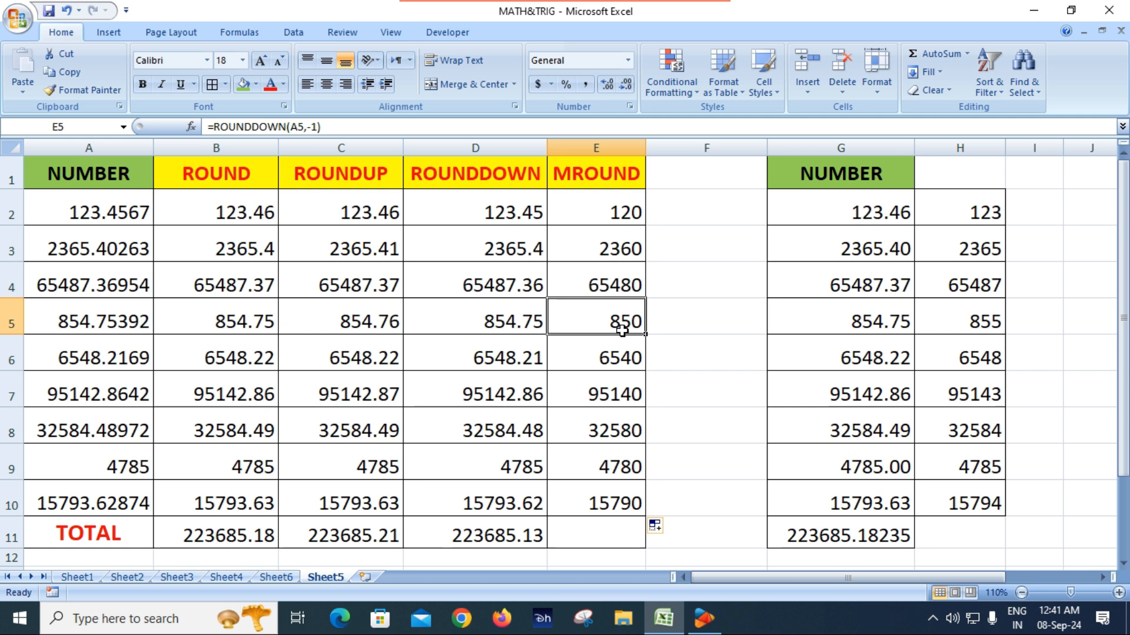
pyautogui.click(91, 368)
pyautogui.click(609, 358)
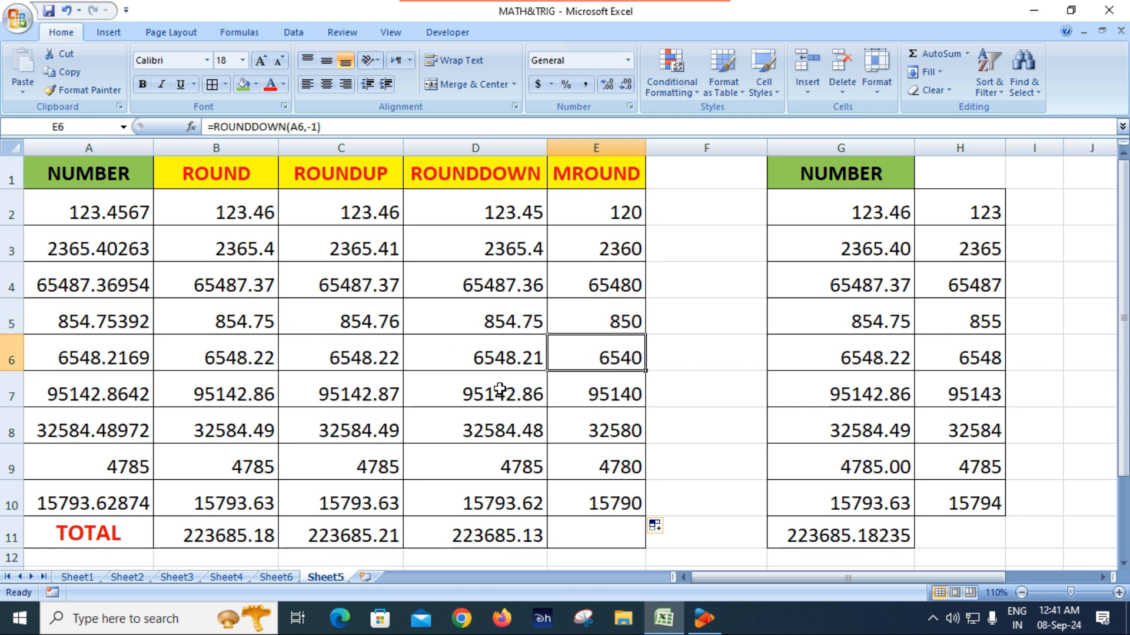
pyautogui.click(88, 404)
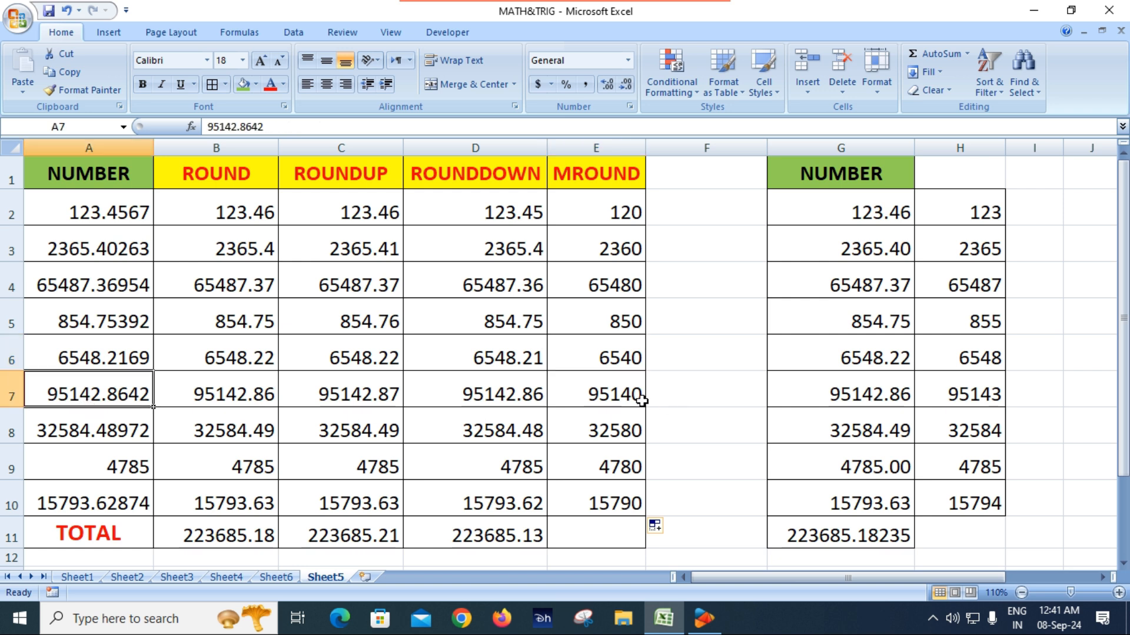
pyautogui.click(81, 439)
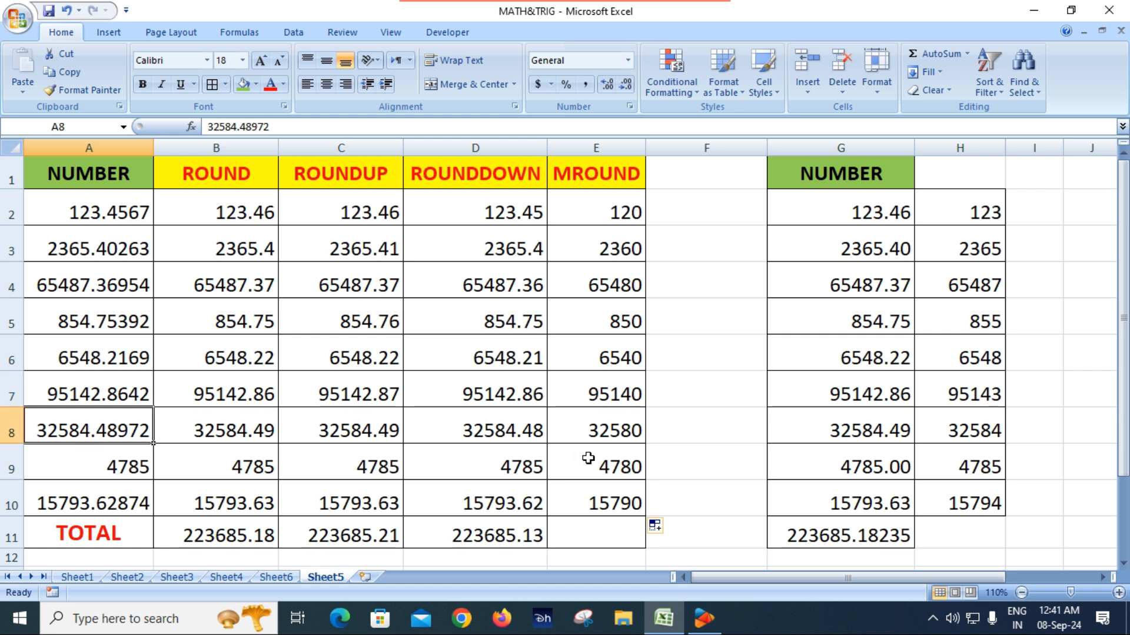
pyautogui.click(625, 433)
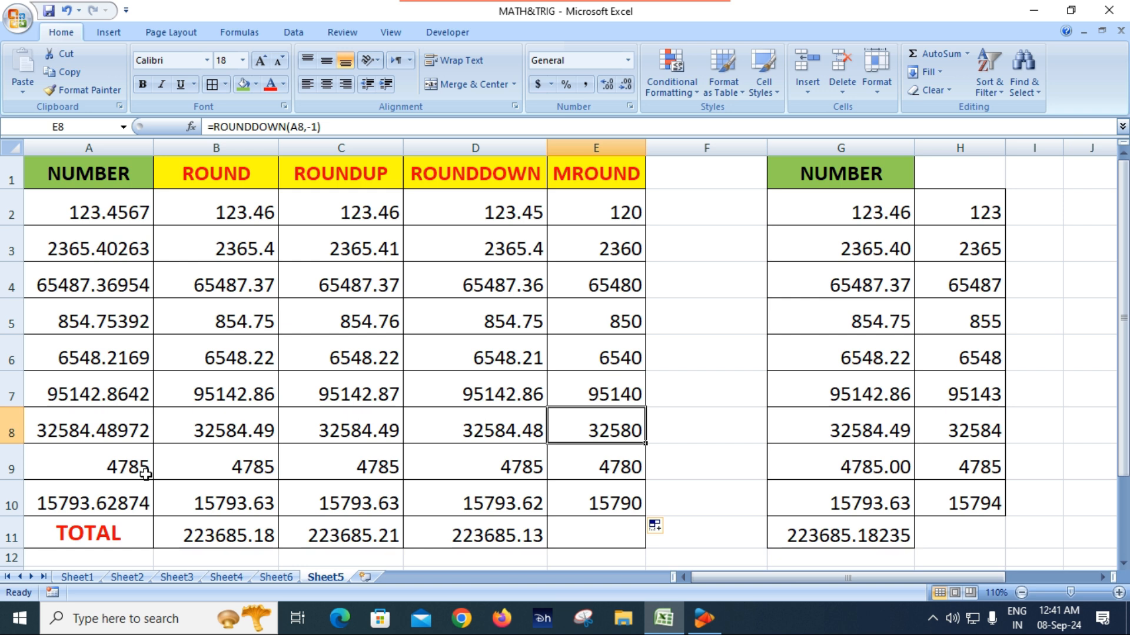
pyautogui.click(632, 474)
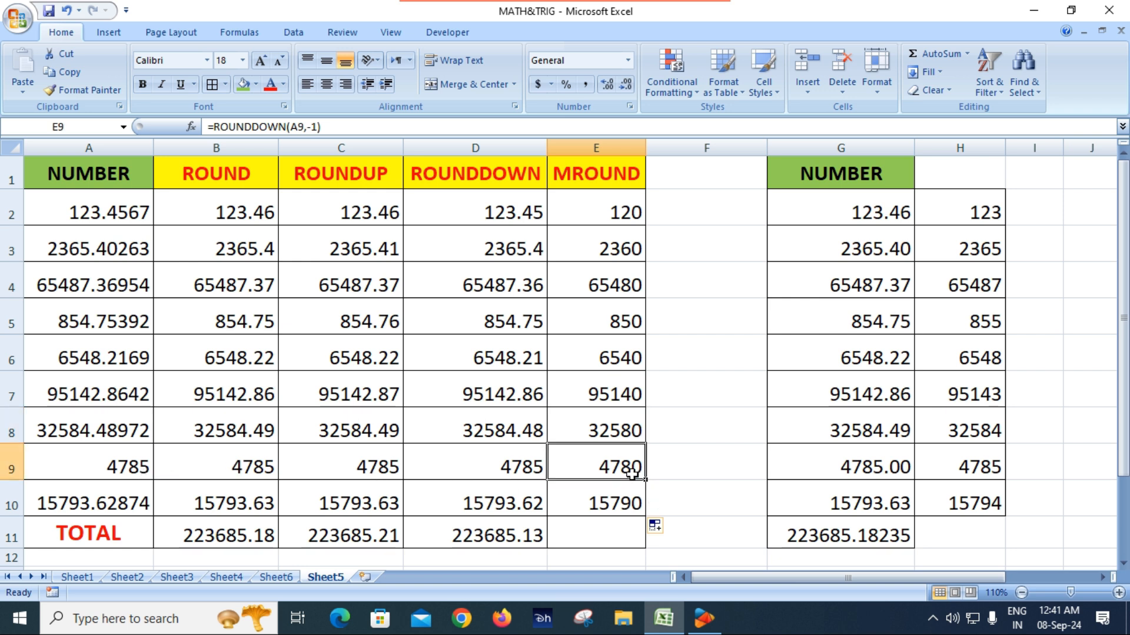
pyautogui.click(94, 509)
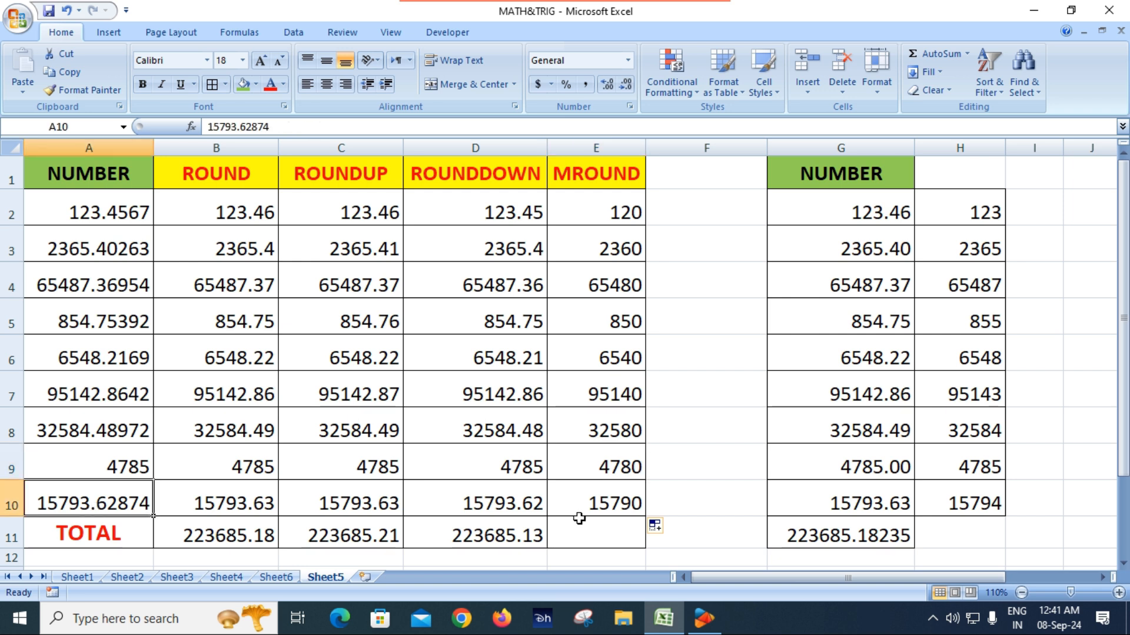
pyautogui.click(608, 508)
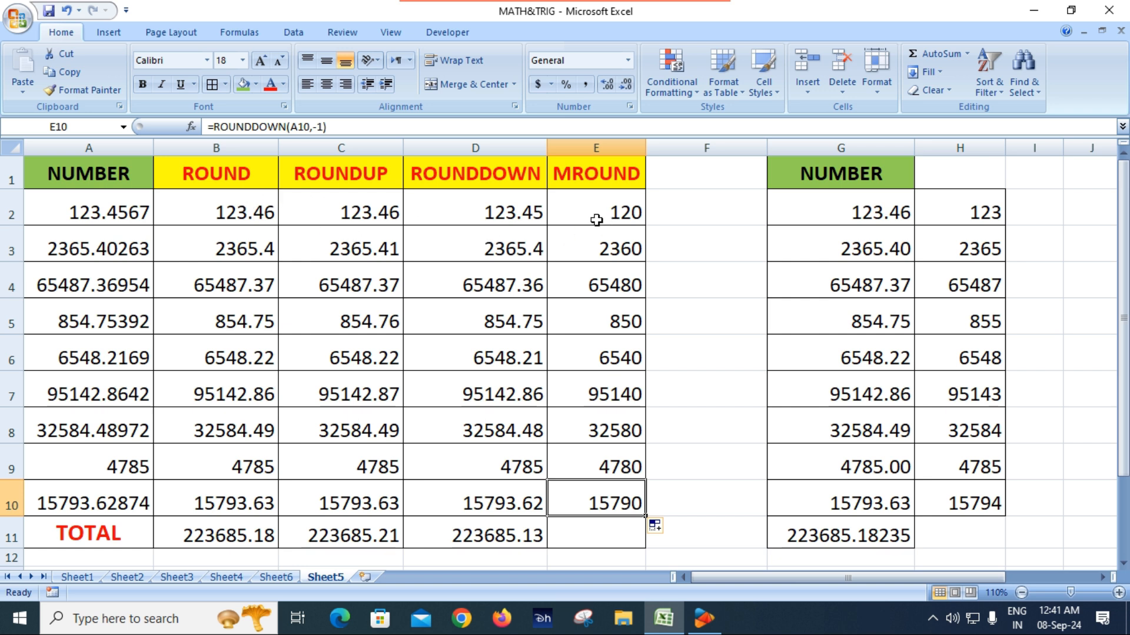
# - Set num_digits of the ROUNDDOWN formula in E2 to -2 and copy the formula down through E10
pyautogui.click(613, 212)
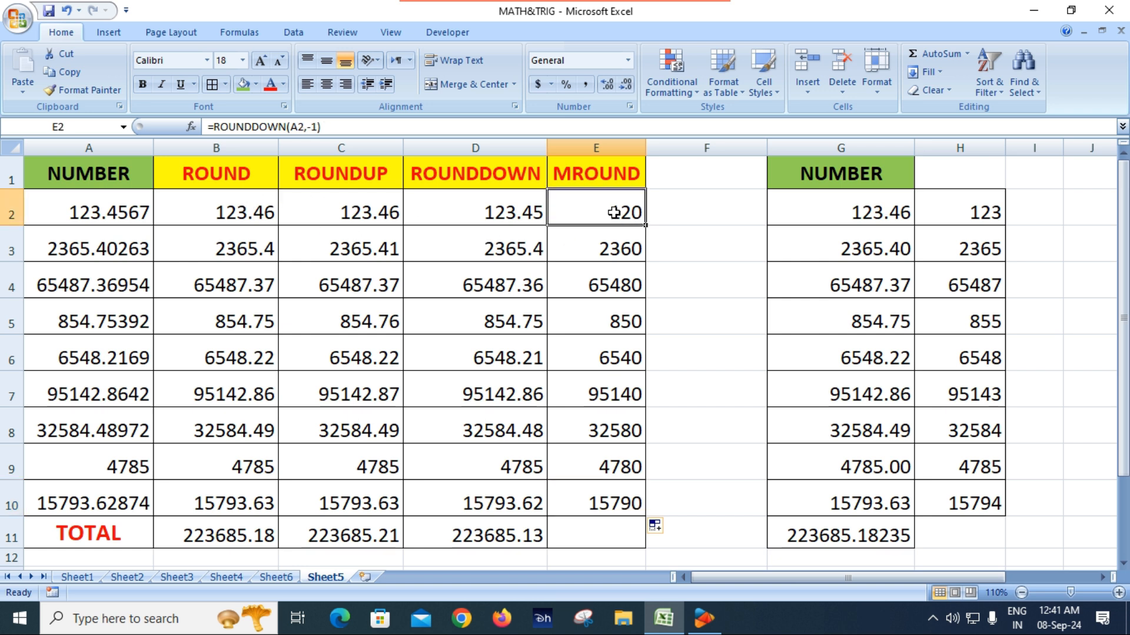
pyautogui.doubleClick(613, 213)
pyautogui.click(734, 211)
pyautogui.press('Delete')
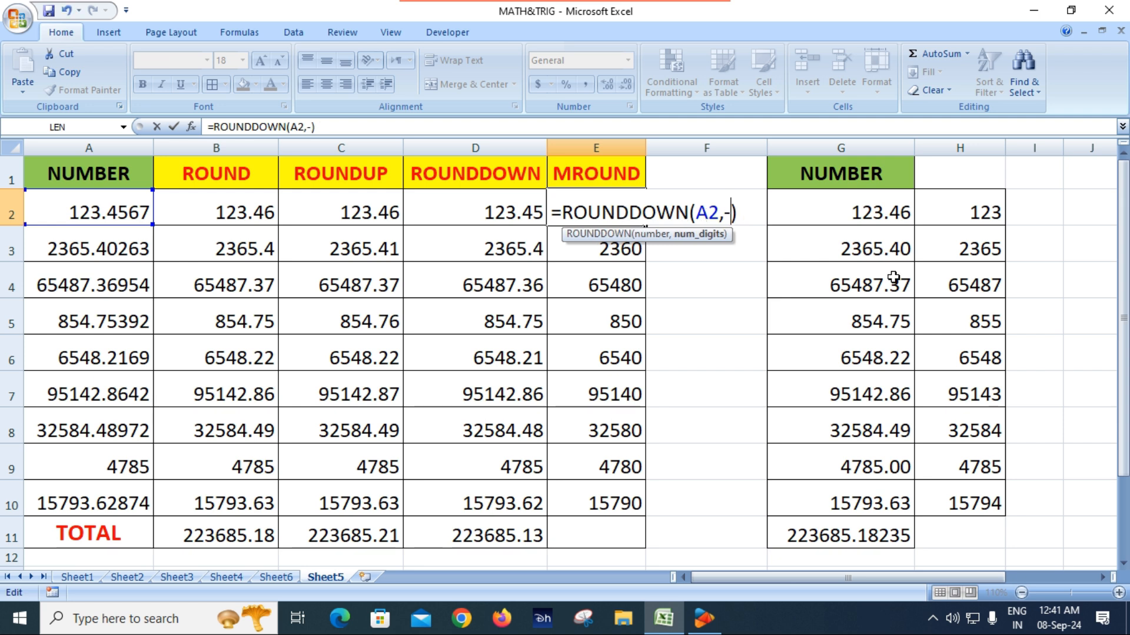
pyautogui.write('2')
pyautogui.press('Return')
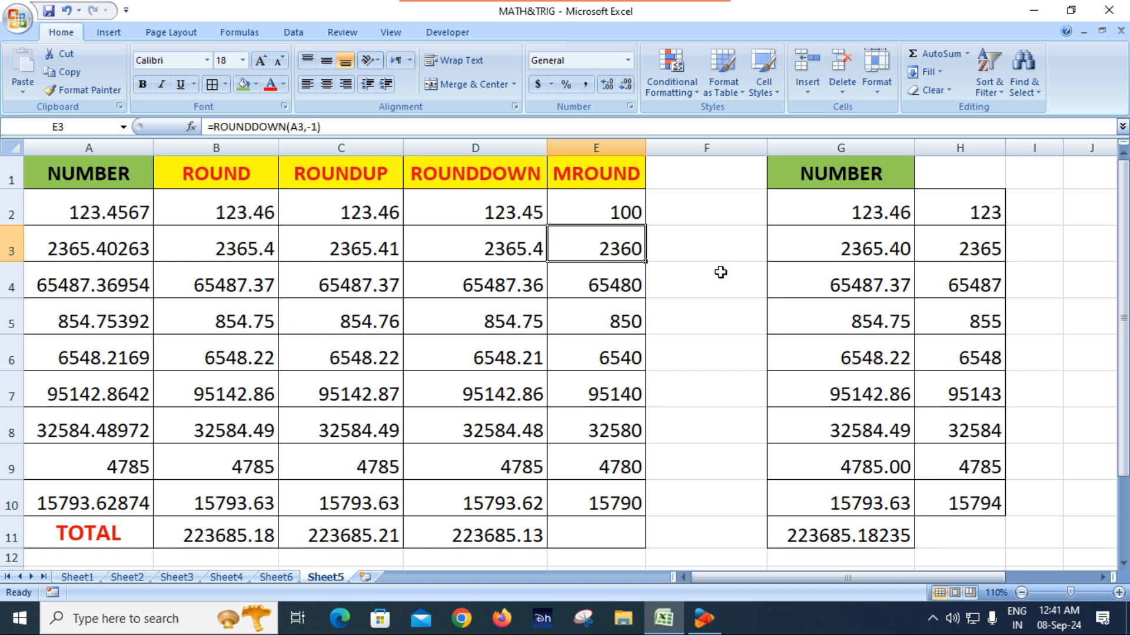
pyautogui.click(621, 213)
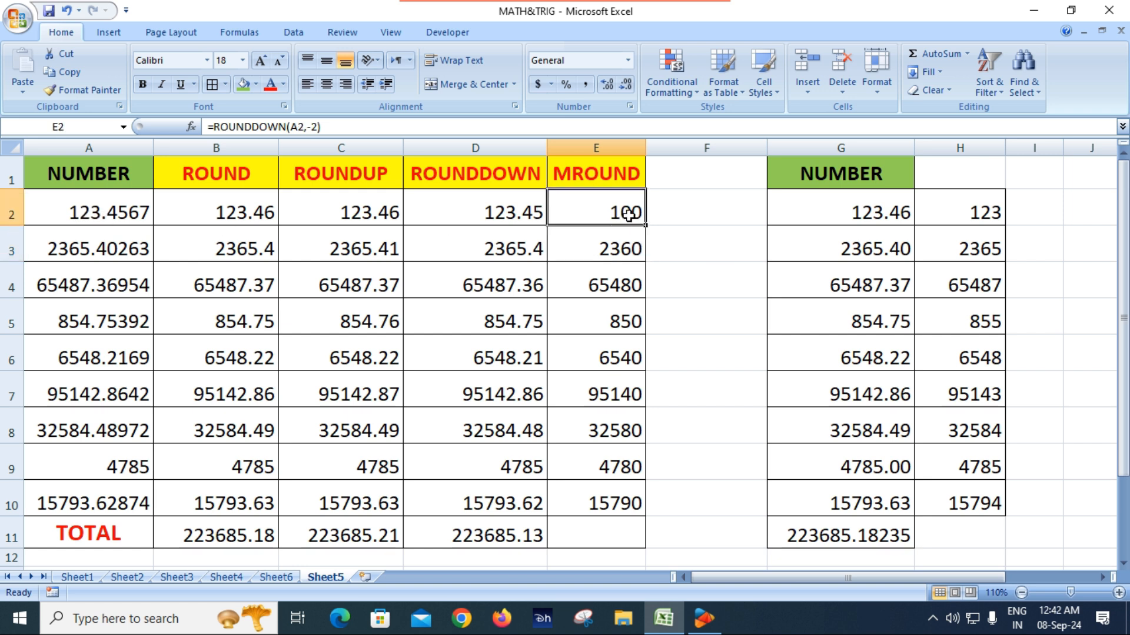
pyautogui.moveTo(646, 229); pyautogui.dragTo(644, 514)
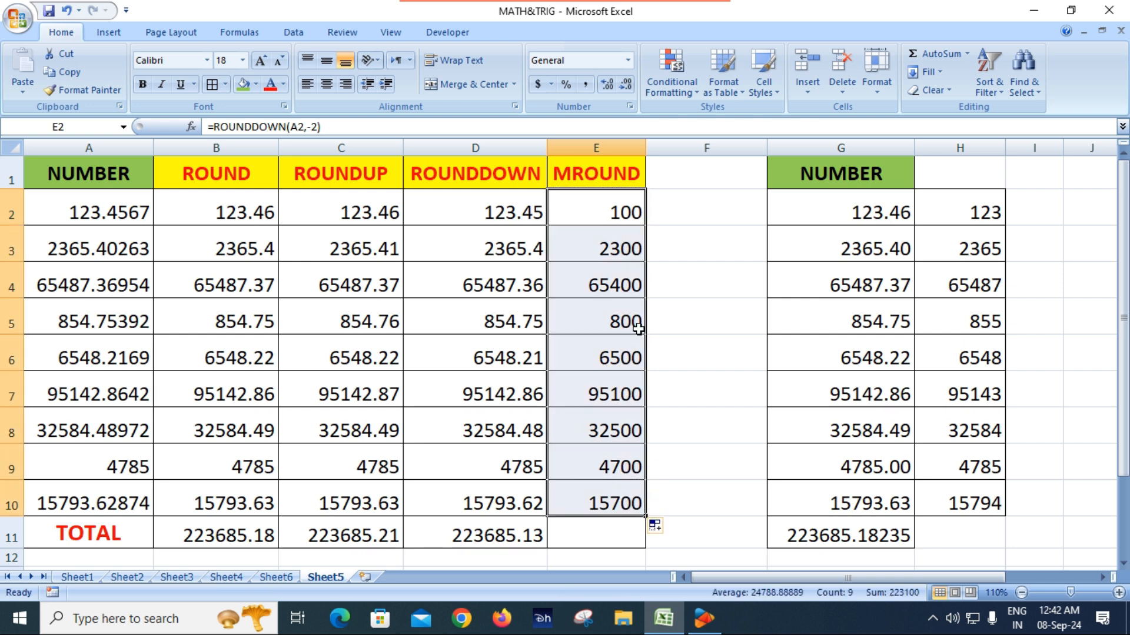
# - Compare the original numbers in A3 and A5 with their ROUNDDOWN results to the hundreds in column E
pyautogui.click(80, 256)
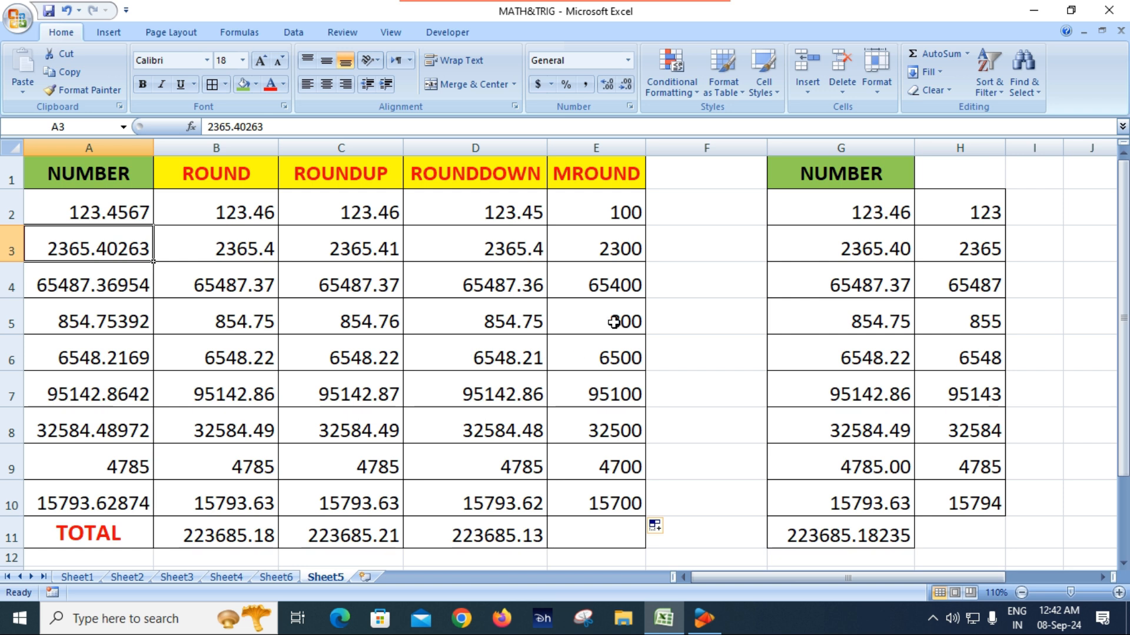
pyautogui.click(72, 326)
pyautogui.click(633, 323)
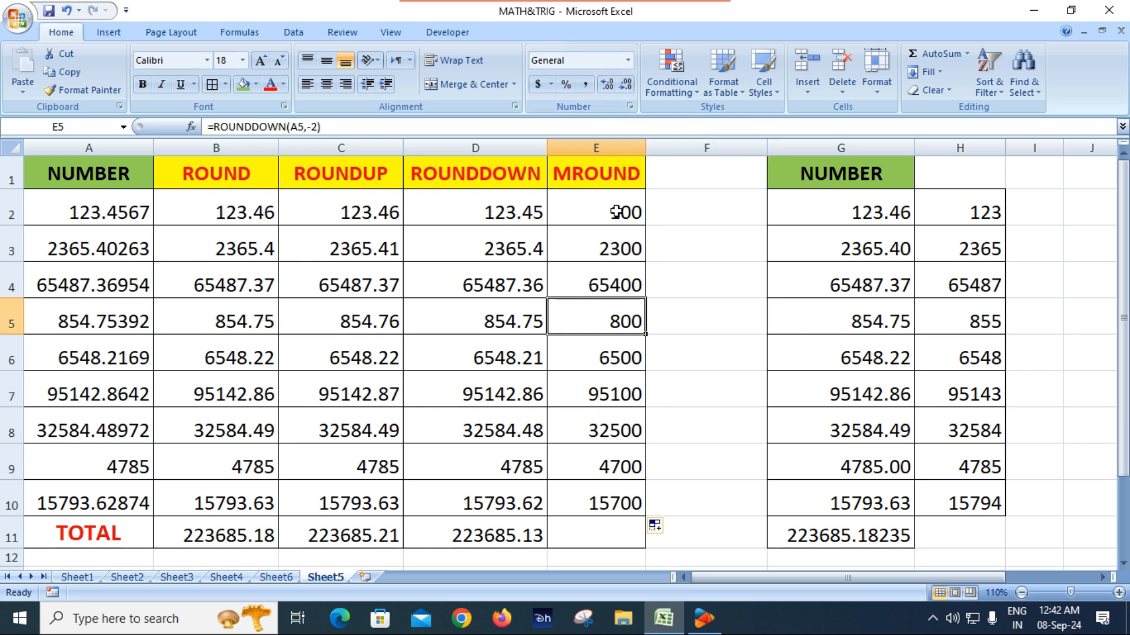
# - Clear the ROUNDDOWN formulas from E2 through E10 in the MROUND column
pyautogui.moveTo(616, 212); pyautogui.dragTo(628, 507)
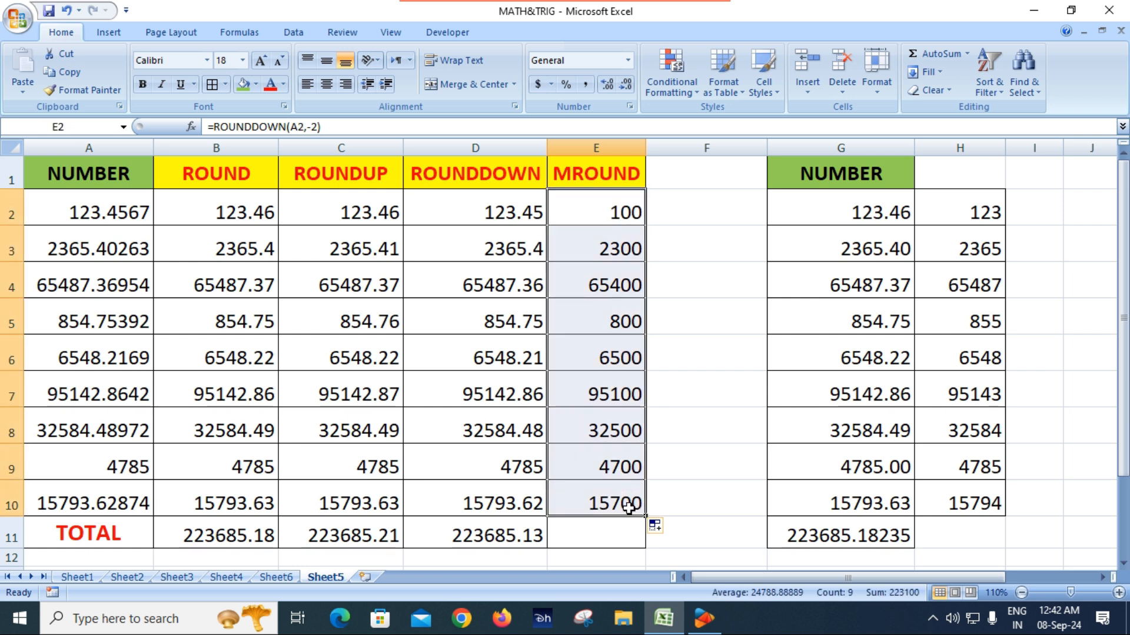
pyautogui.press('Delete')
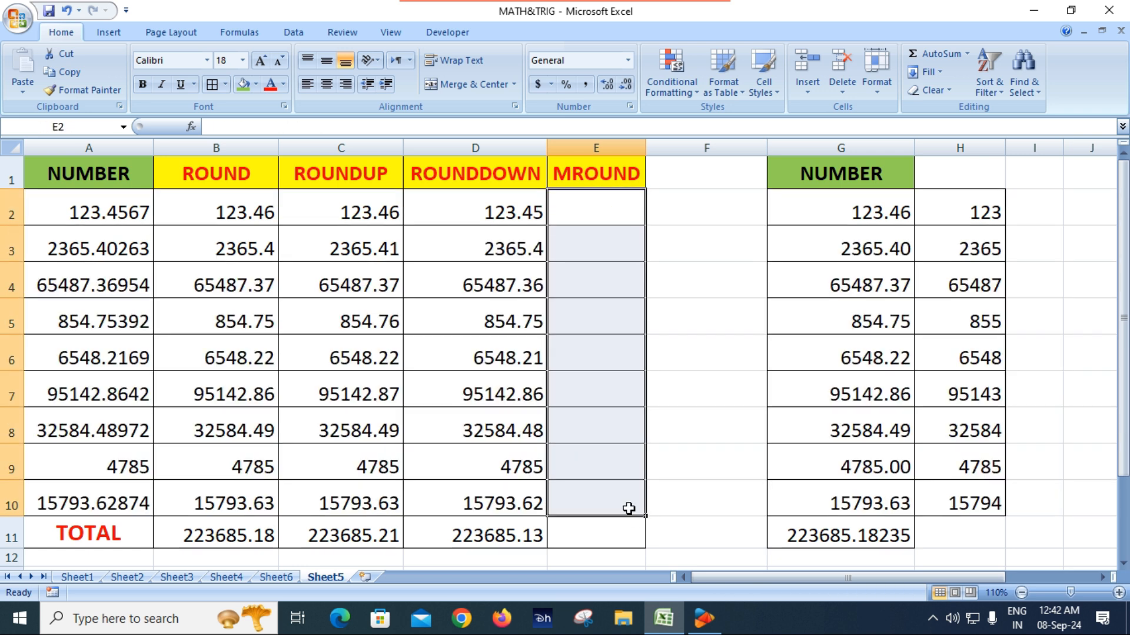
pyautogui.click(728, 306)
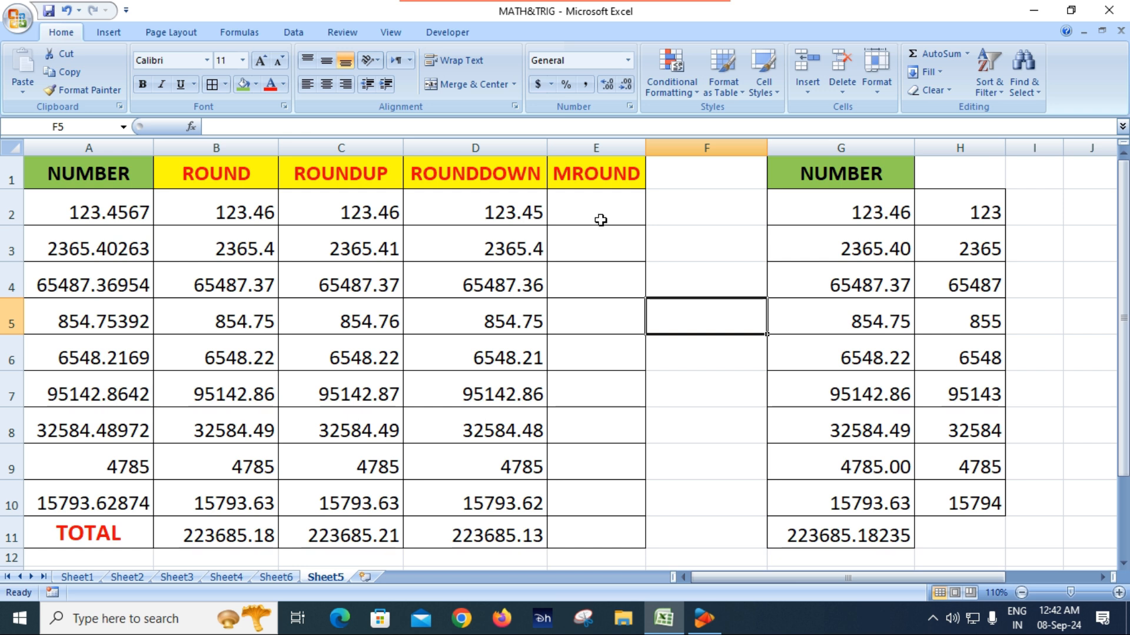
# - Review the num_digits rules on Sheet6 and enter the formula =ROUND(A2,0) in E2 on Sheet5
pyautogui.click(277, 577)
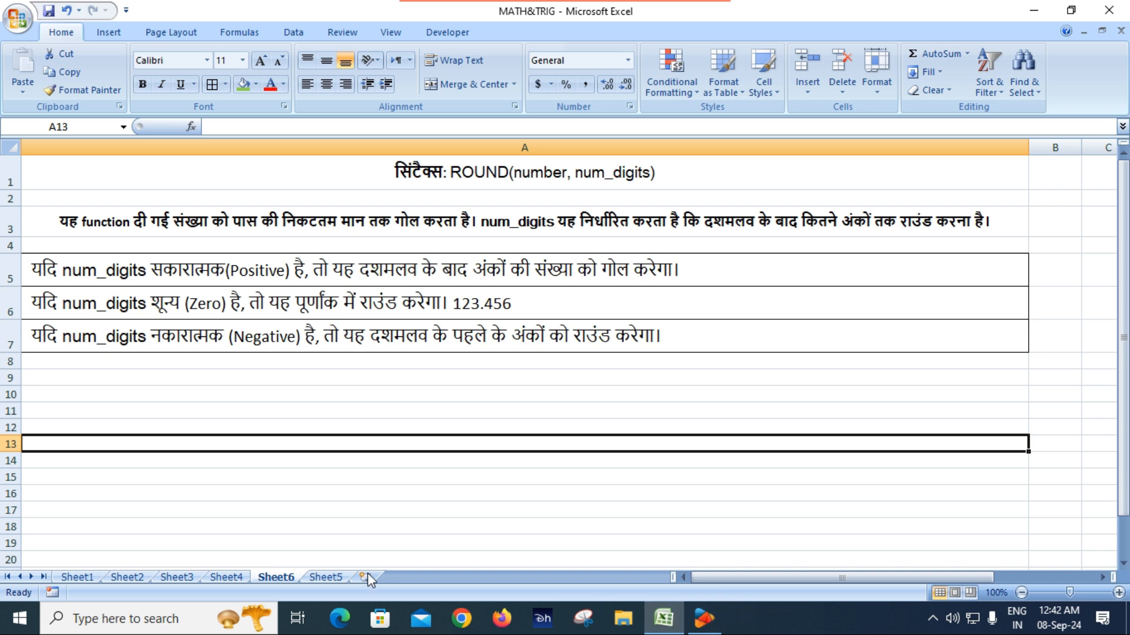
pyautogui.click(338, 577)
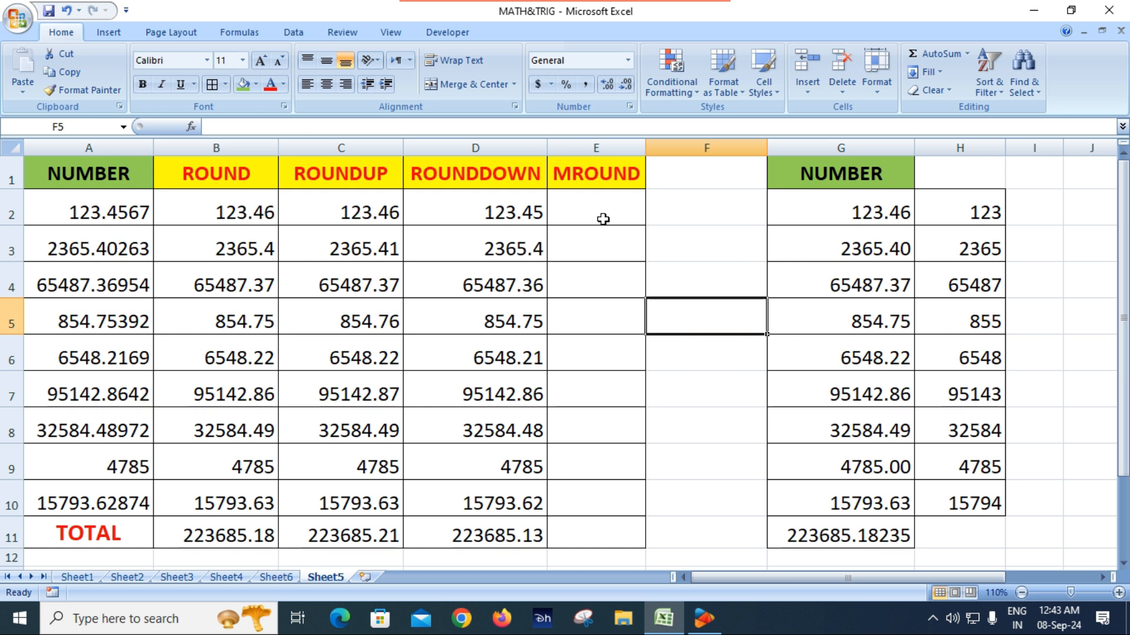
pyautogui.click(603, 219)
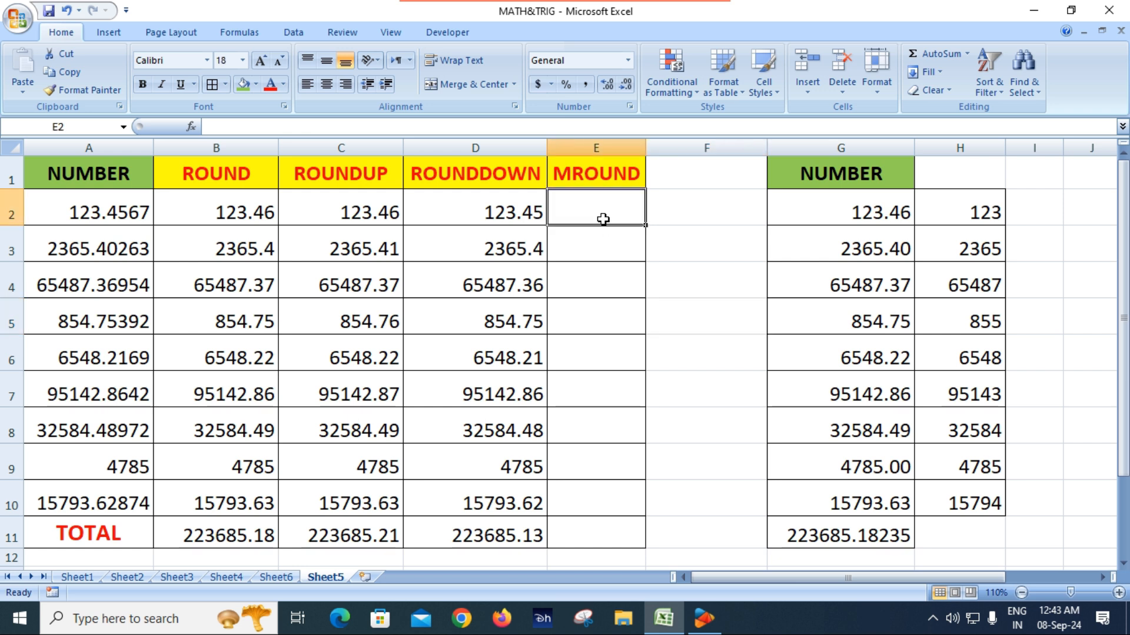
pyautogui.write('=ro')
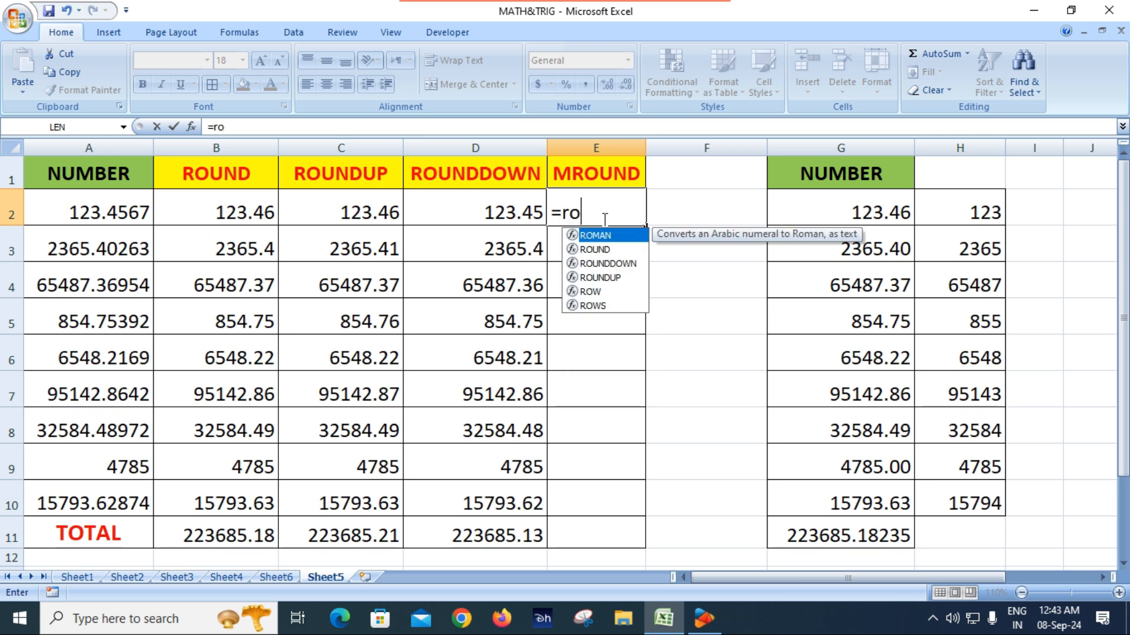
pyautogui.write('u')
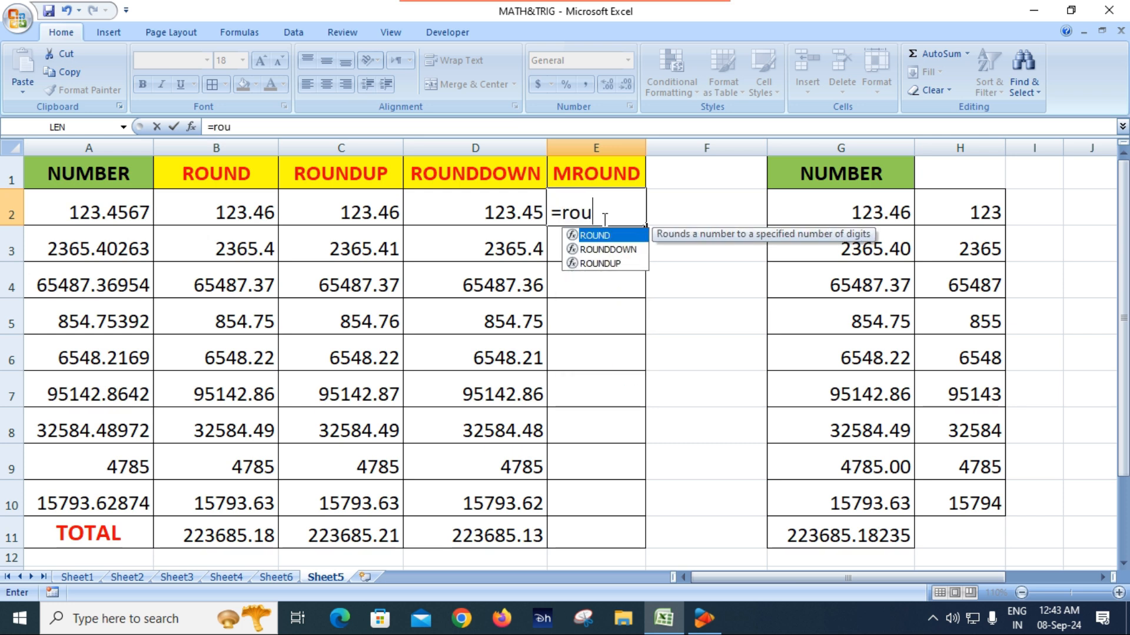
pyautogui.press('Tab')
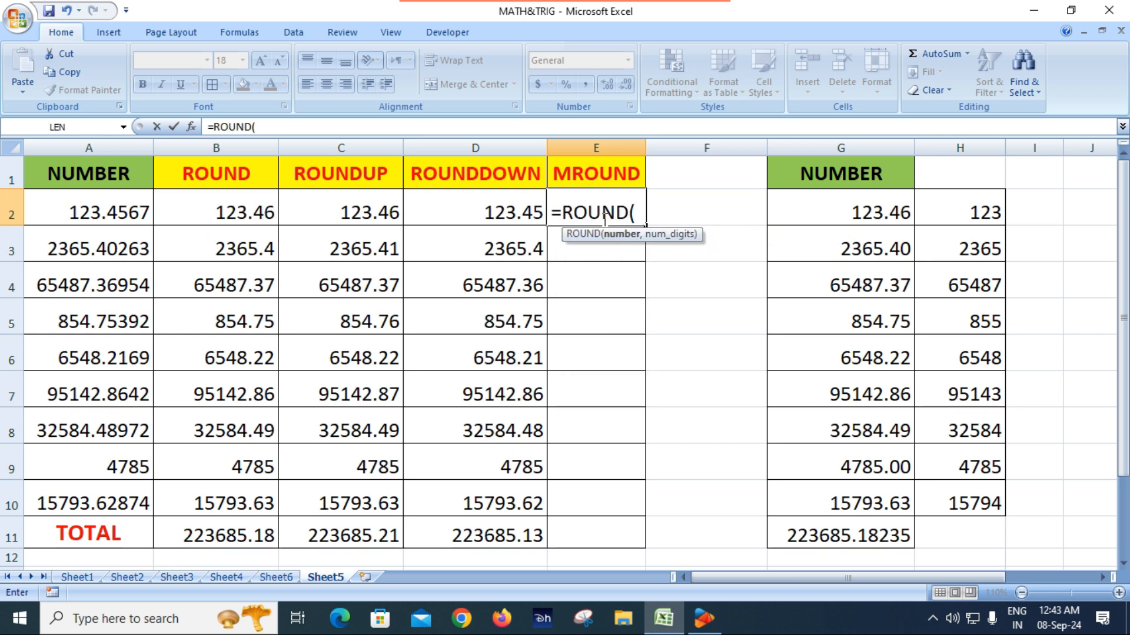
pyautogui.click(126, 213)
pyautogui.write(',')
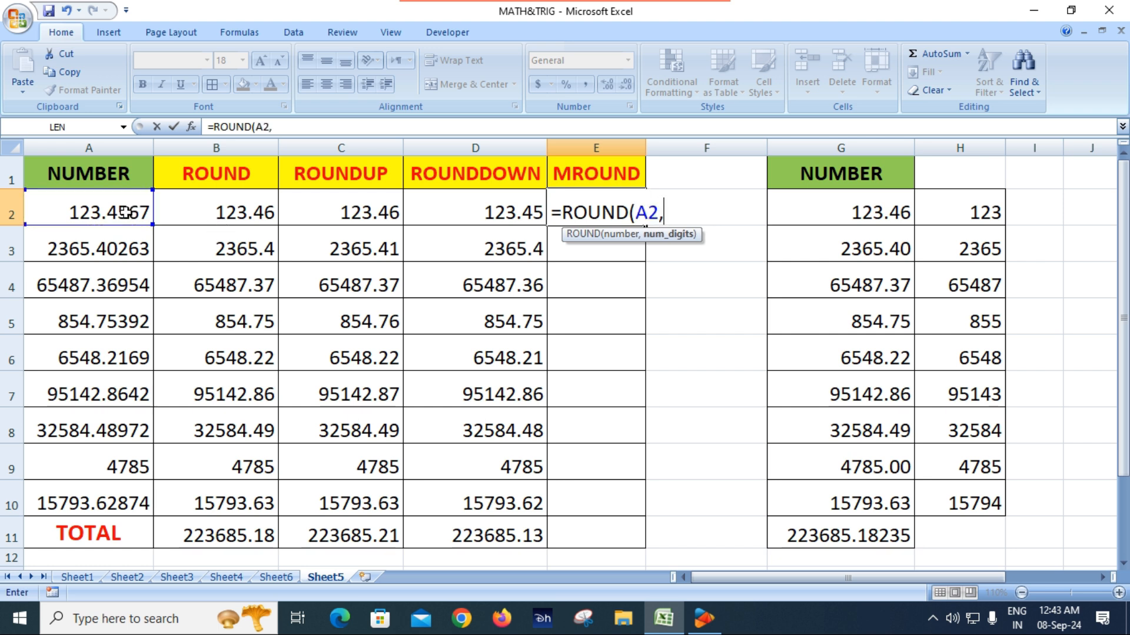
pyautogui.write('0)')
pyautogui.press('Return')
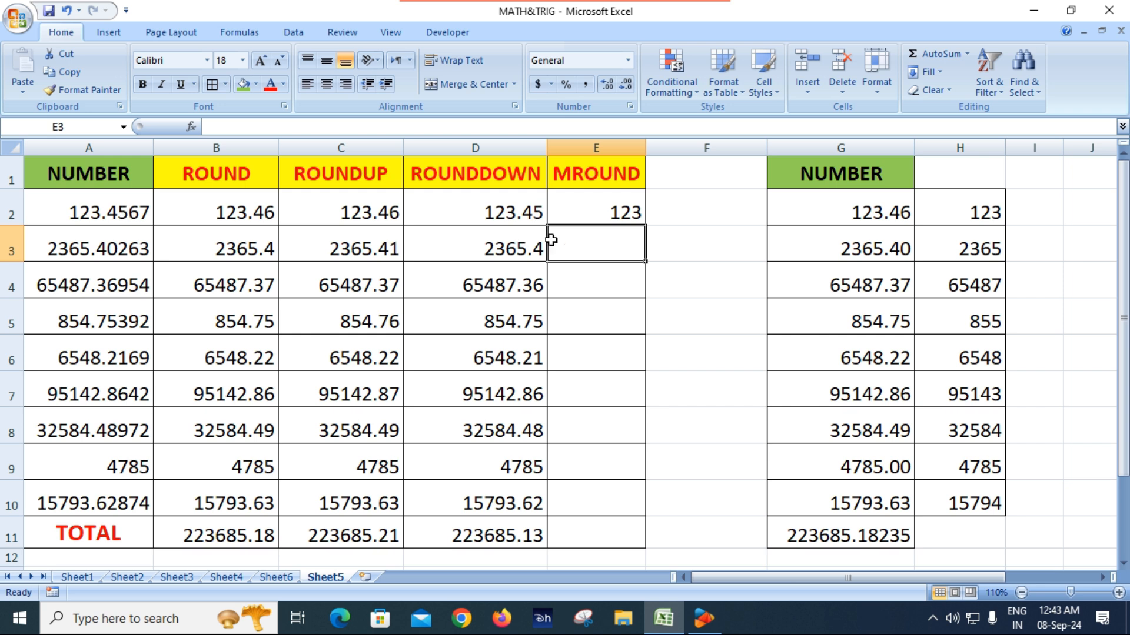
# - Copy the ROUND formula from E2 down through E10
pyautogui.click(606, 213)
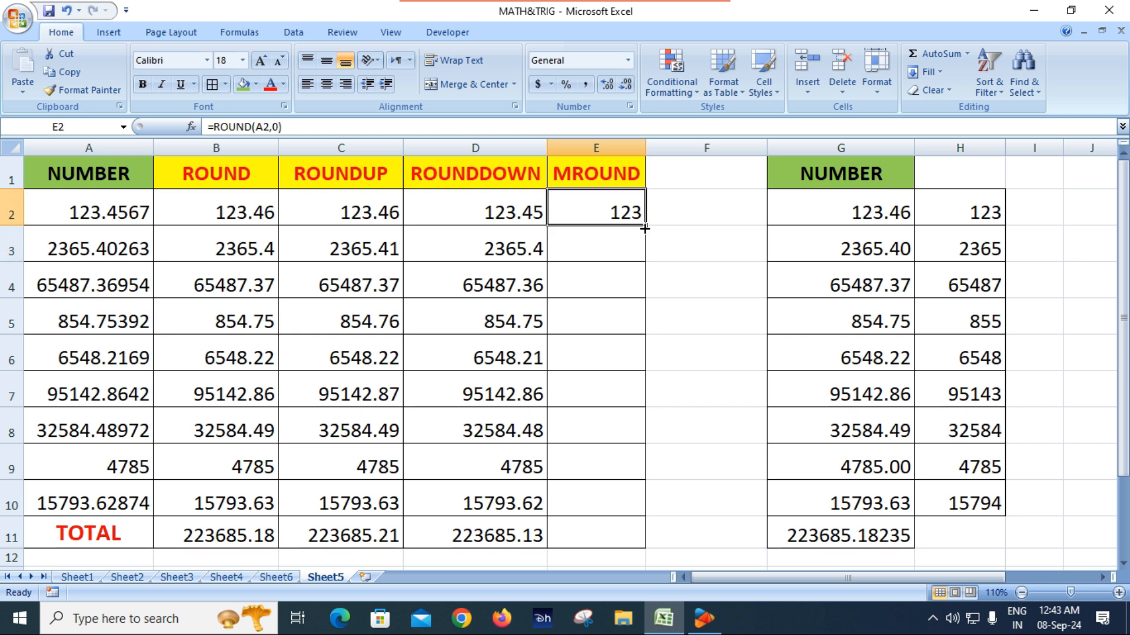
pyautogui.doubleClick(644, 230)
pyautogui.click(635, 215)
pyautogui.moveTo(645, 223); pyautogui.dragTo(649, 501)
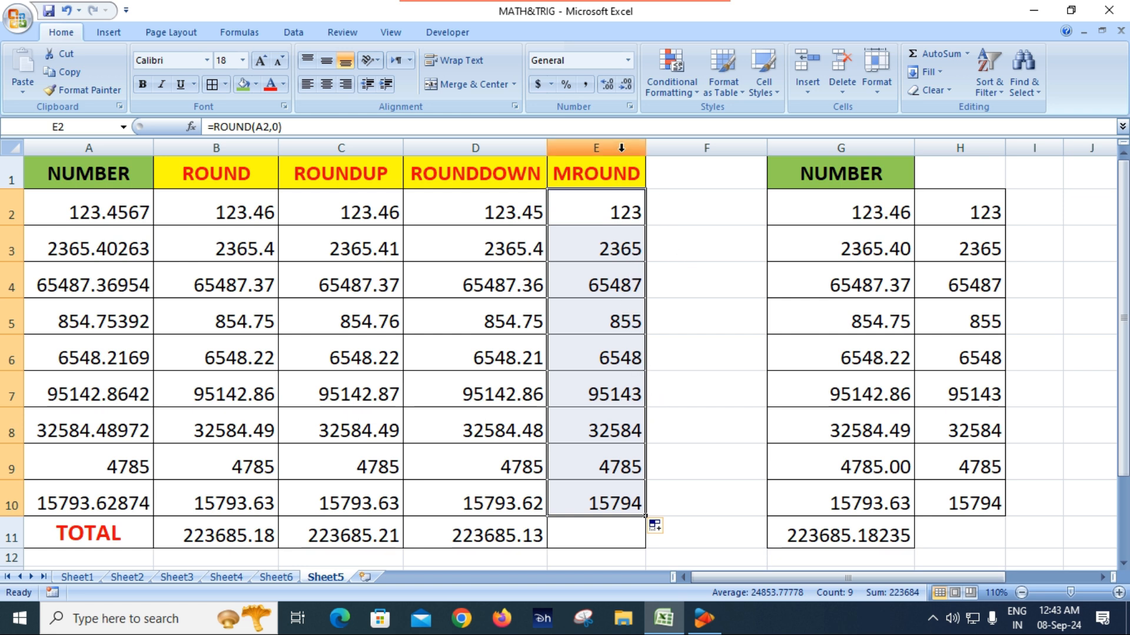
# - Show the ROUND results in E2 through E10 with two decimal places, and reduce them back to no decimals
pyautogui.click(610, 89)
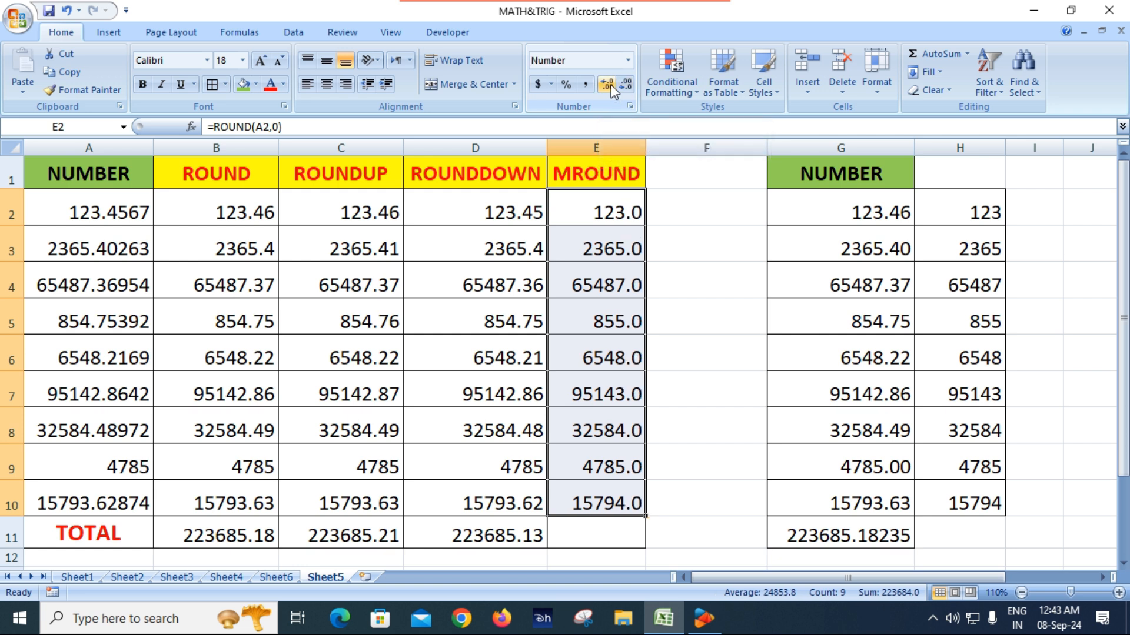
pyautogui.click(610, 89)
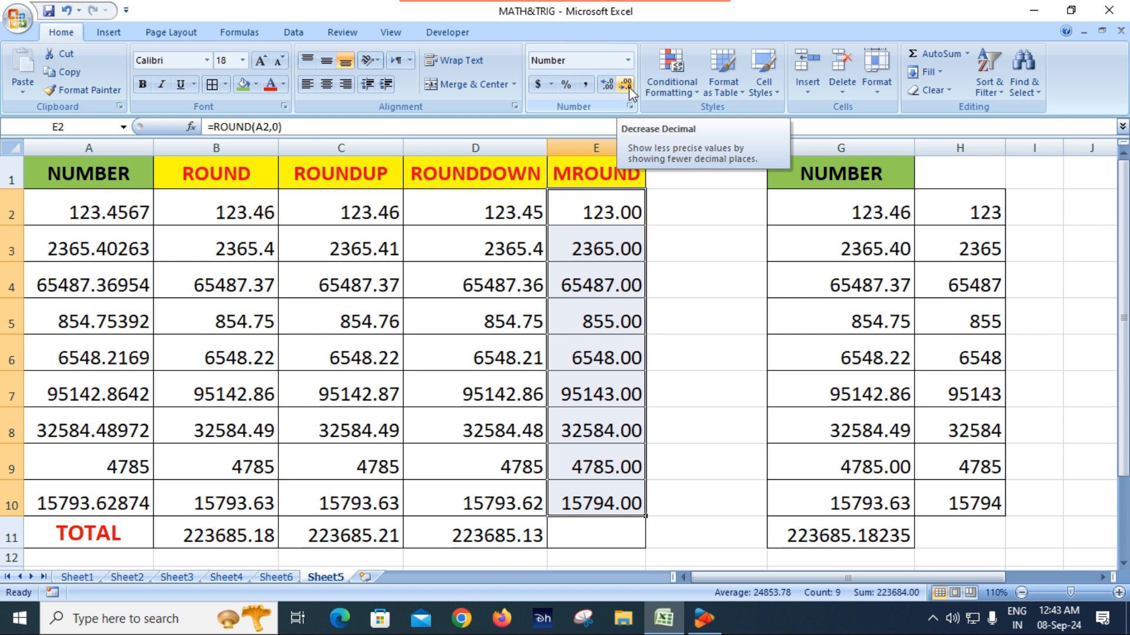
pyautogui.click(626, 86)
pyautogui.click(626, 87)
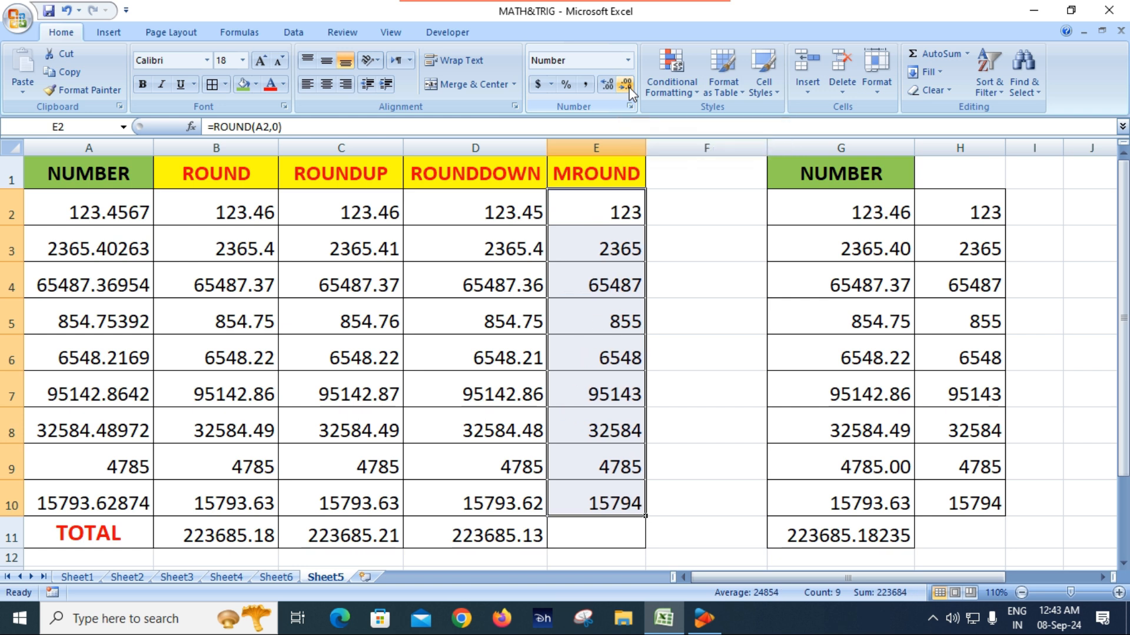
pyautogui.click(689, 296)
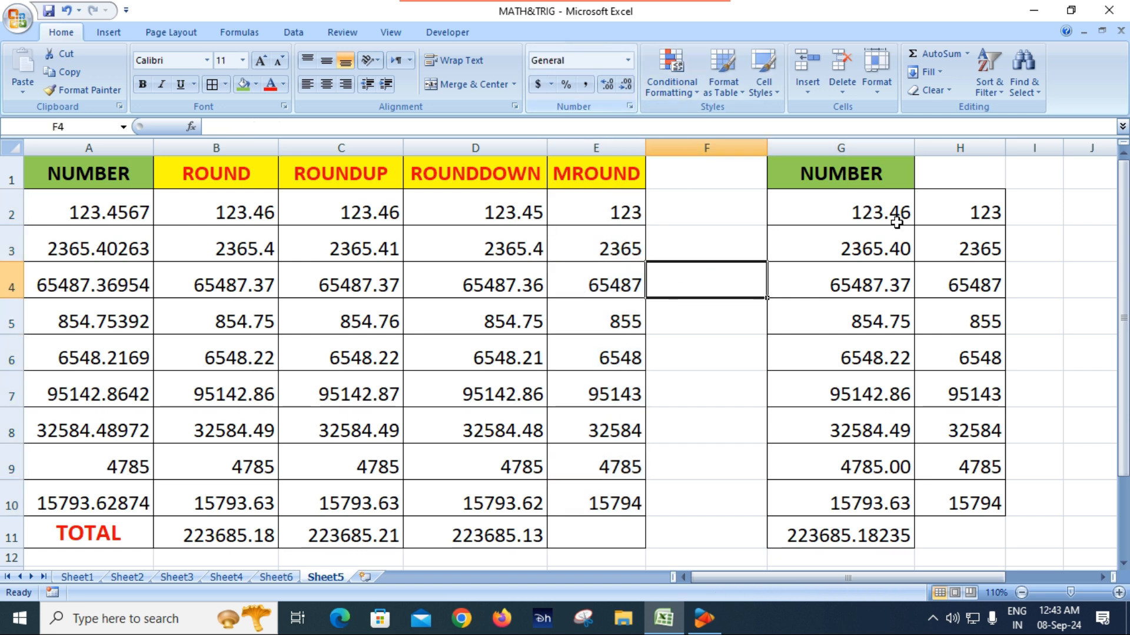
# - Display the numbers in H2 through H10 with two decimal places
pyautogui.moveTo(978, 215); pyautogui.dragTo(971, 497)
pyautogui.click(608, 83)
pyautogui.click(607, 84)
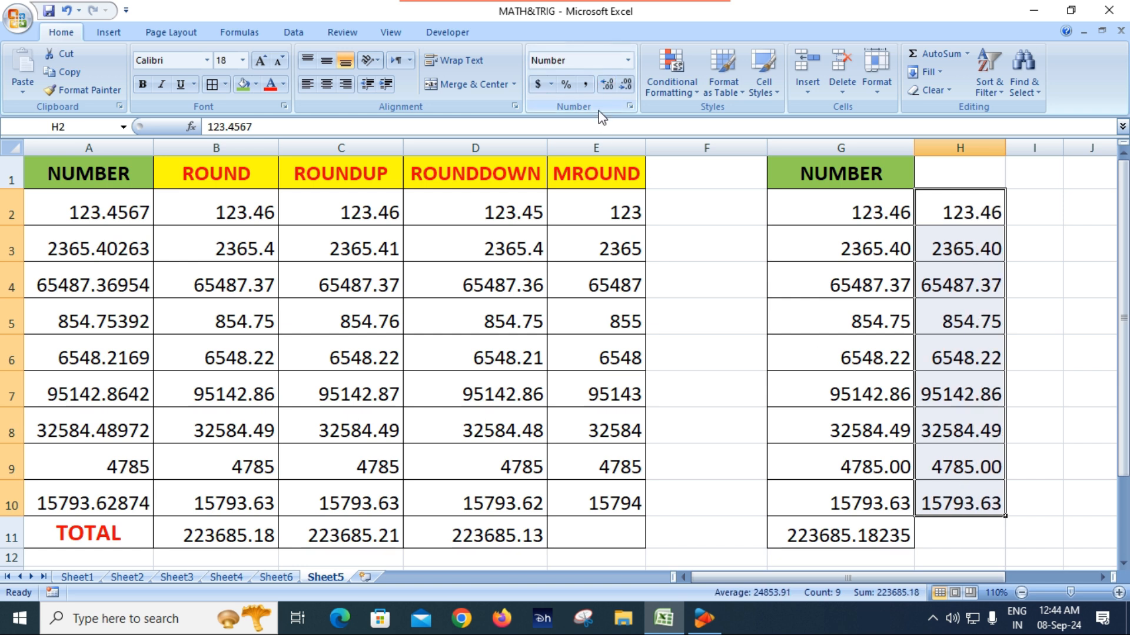
# - Format E2 through E10 to two decimal places to compare with column H, and clear the ROUND formulas there
pyautogui.moveTo(612, 212); pyautogui.dragTo(609, 513)
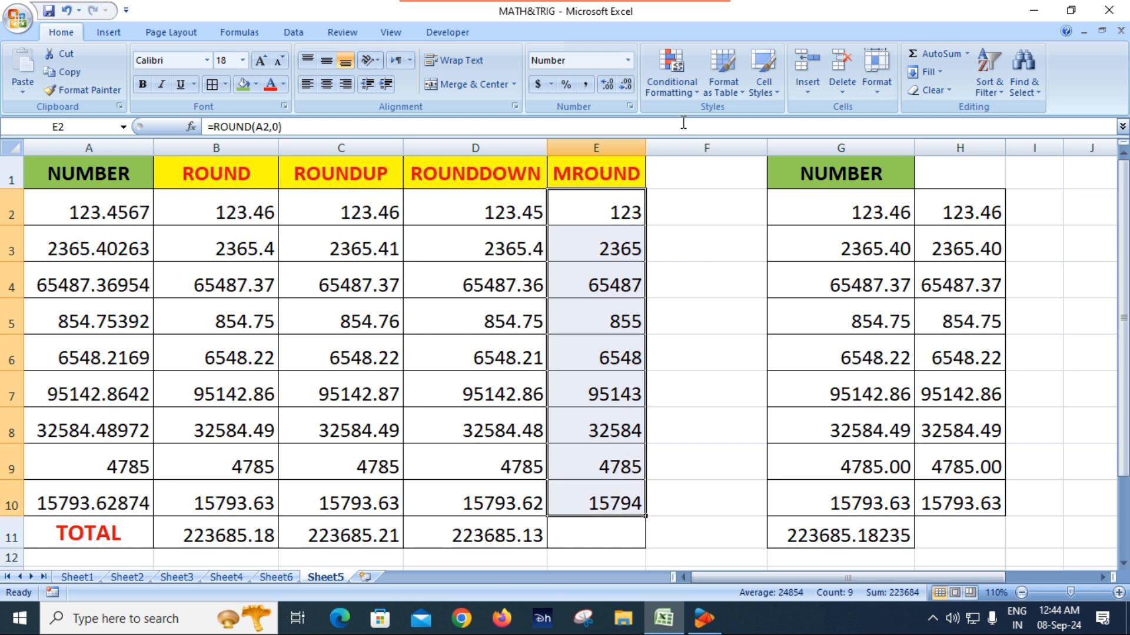
pyautogui.click(612, 93)
pyautogui.click(610, 89)
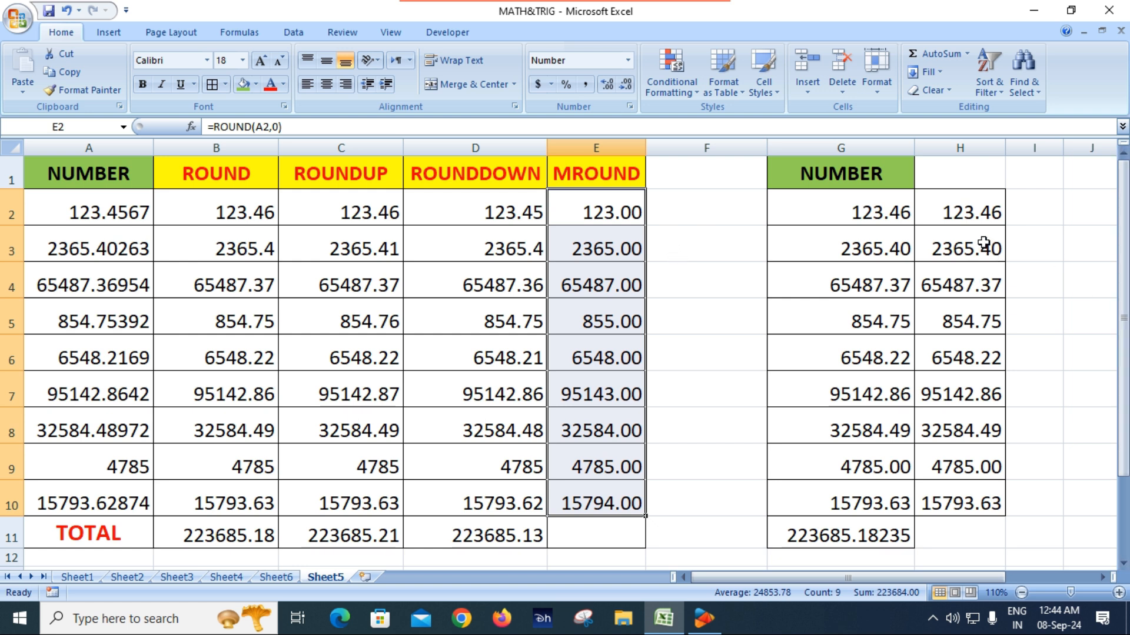
pyautogui.press('Delete')
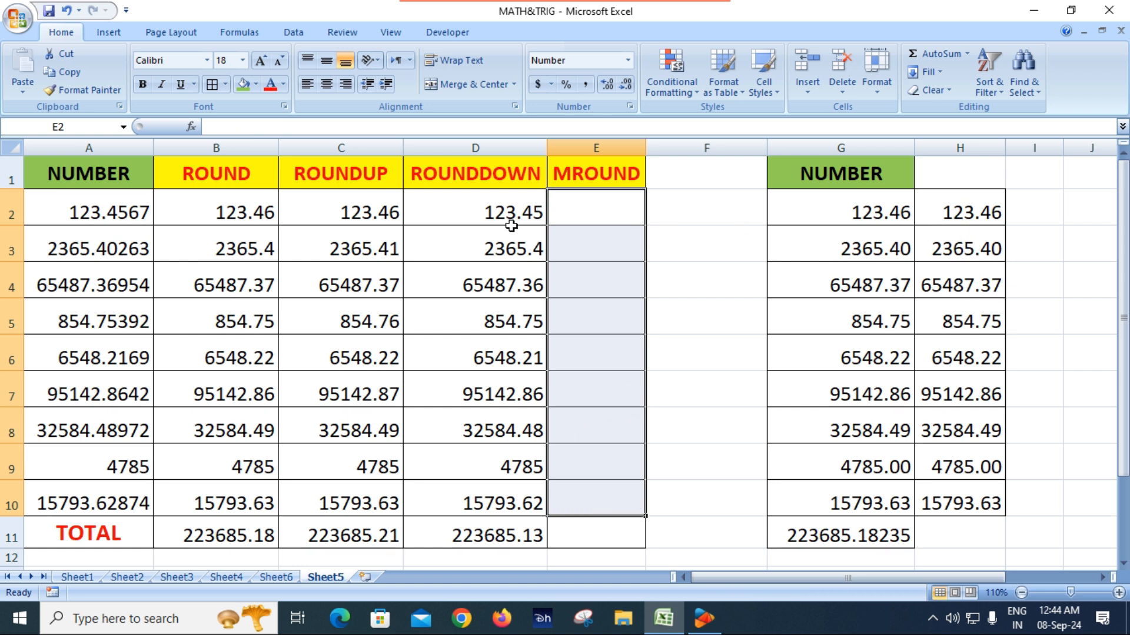
pyautogui.click(586, 206)
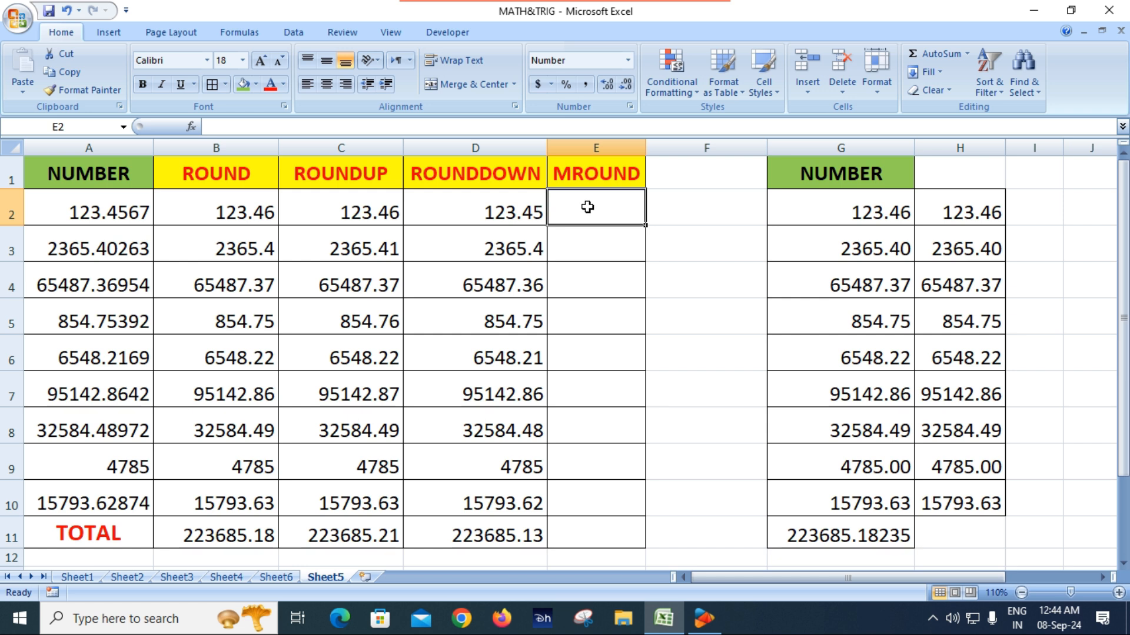
pyautogui.click(131, 219)
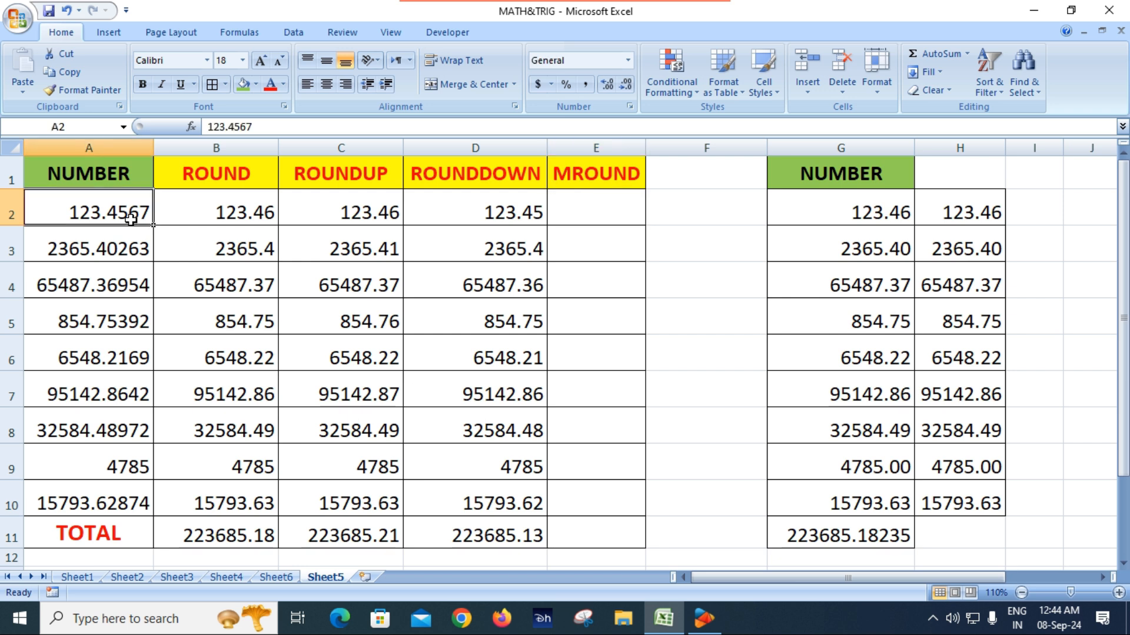
pyautogui.click(598, 212)
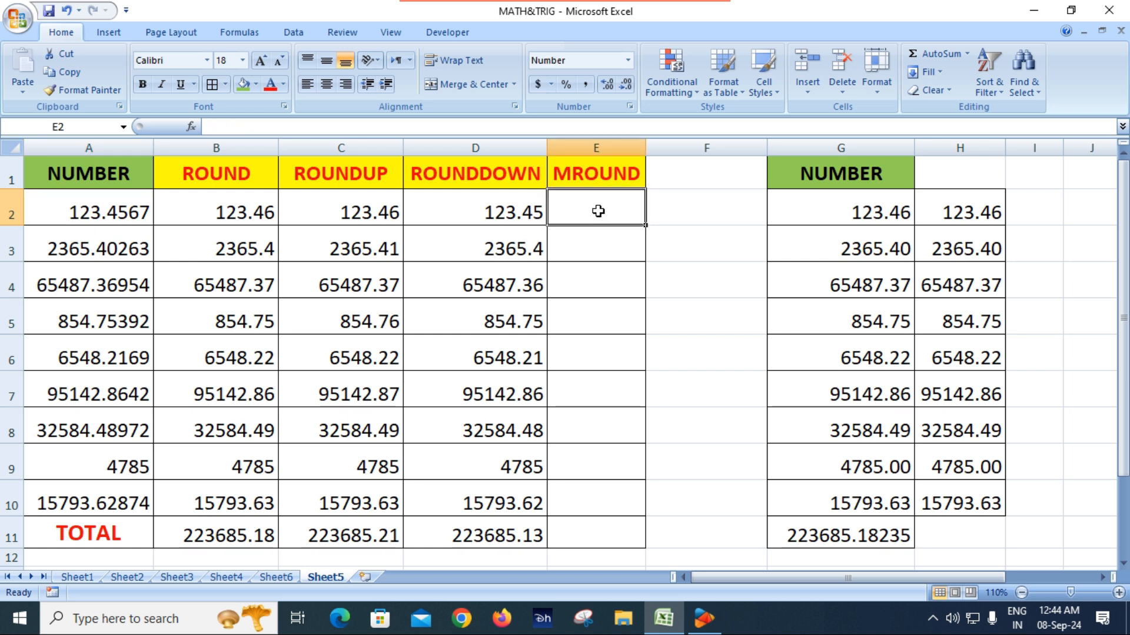
pyautogui.click(106, 215)
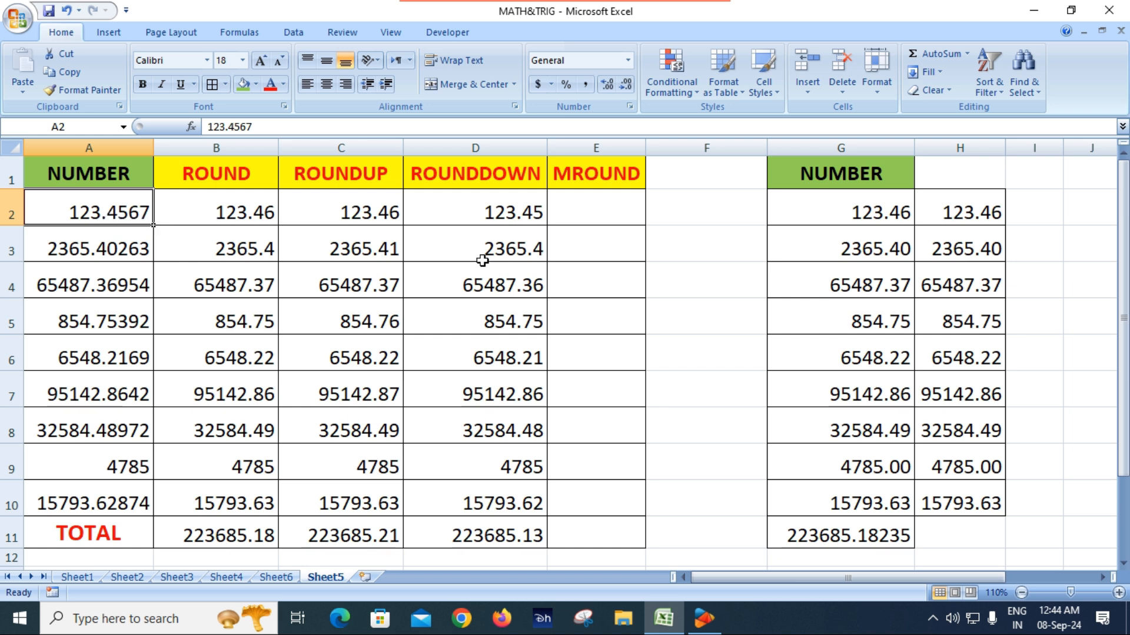
# - Enter an MROUND formula in E2 that rounds A2 to the nearest multiple of 2
pyautogui.click(587, 214)
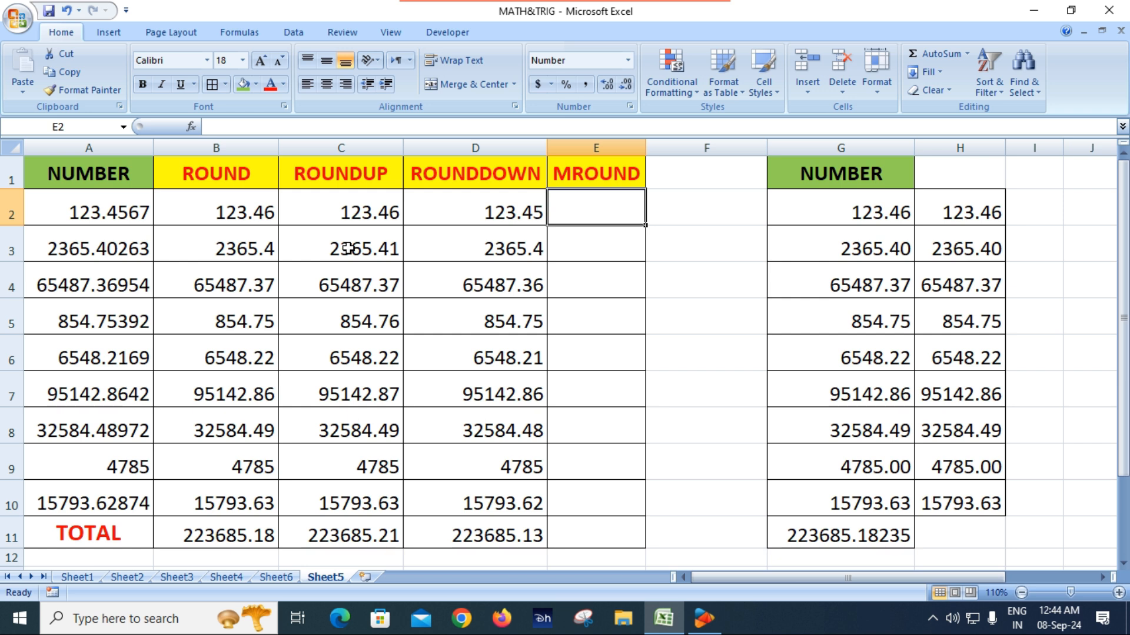
pyautogui.write('=')
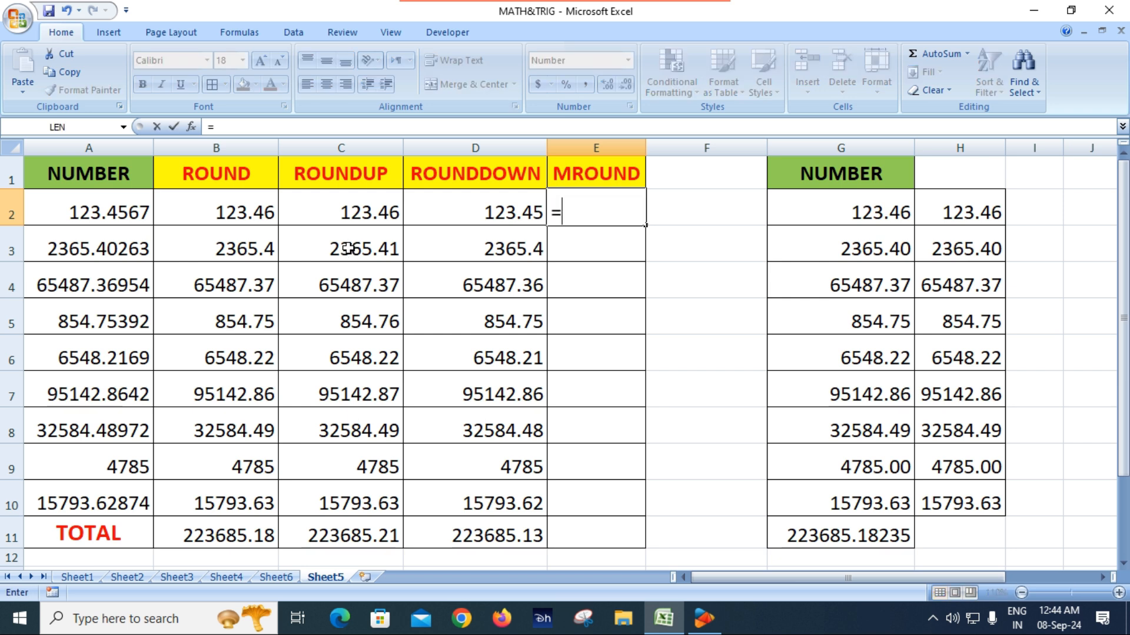
pyautogui.write('m')
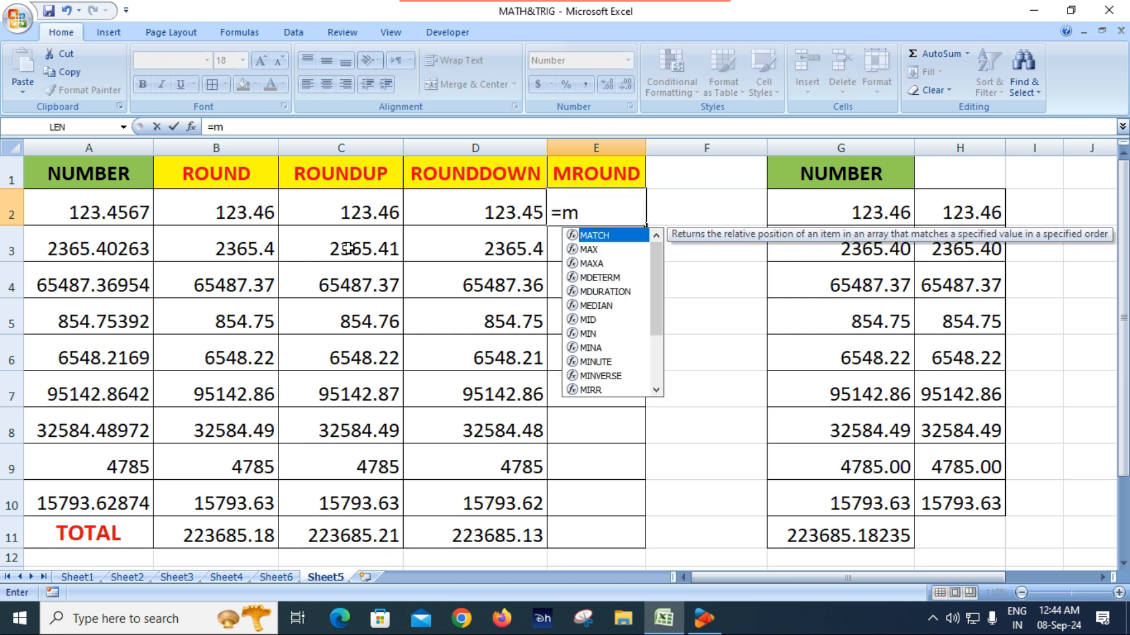
pyautogui.write('r')
pyautogui.press('Tab')
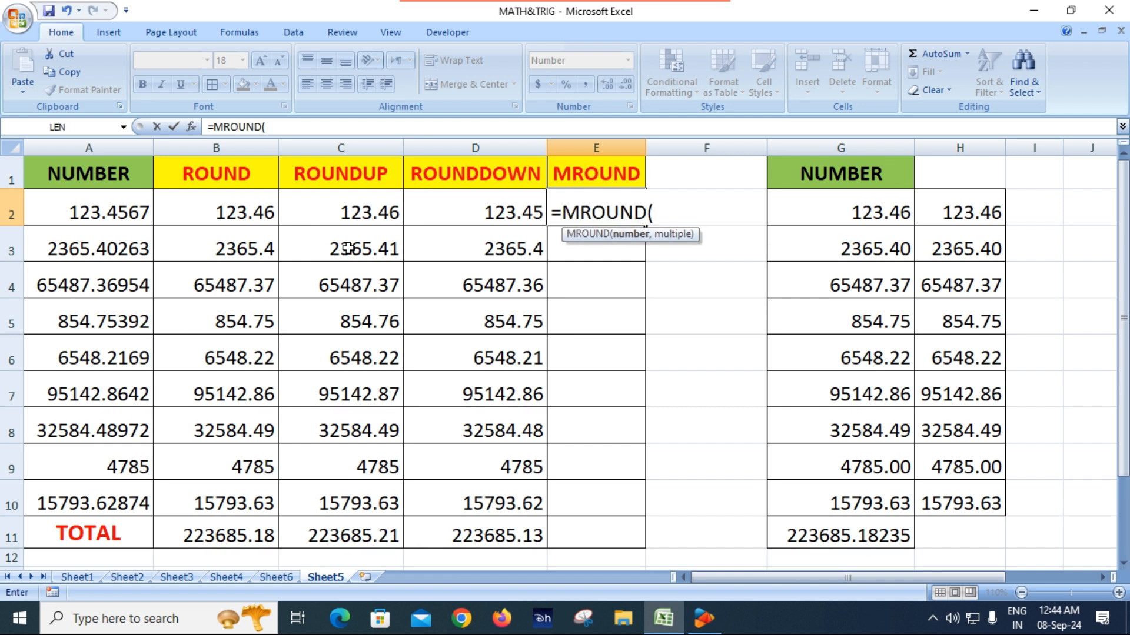
pyautogui.click(76, 212)
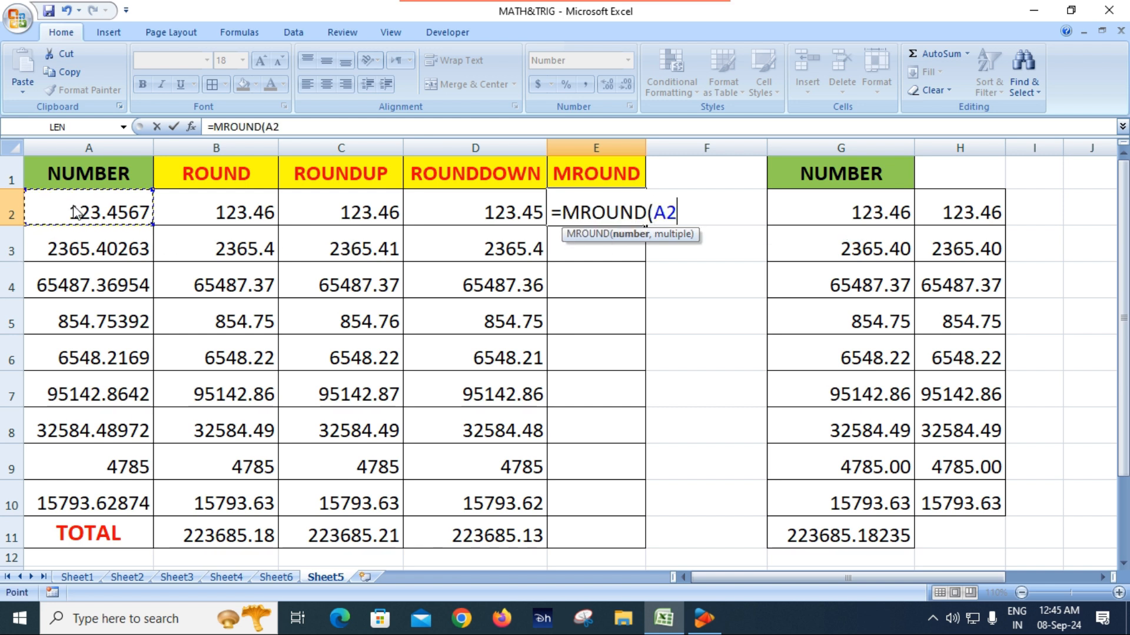
pyautogui.write(',2')
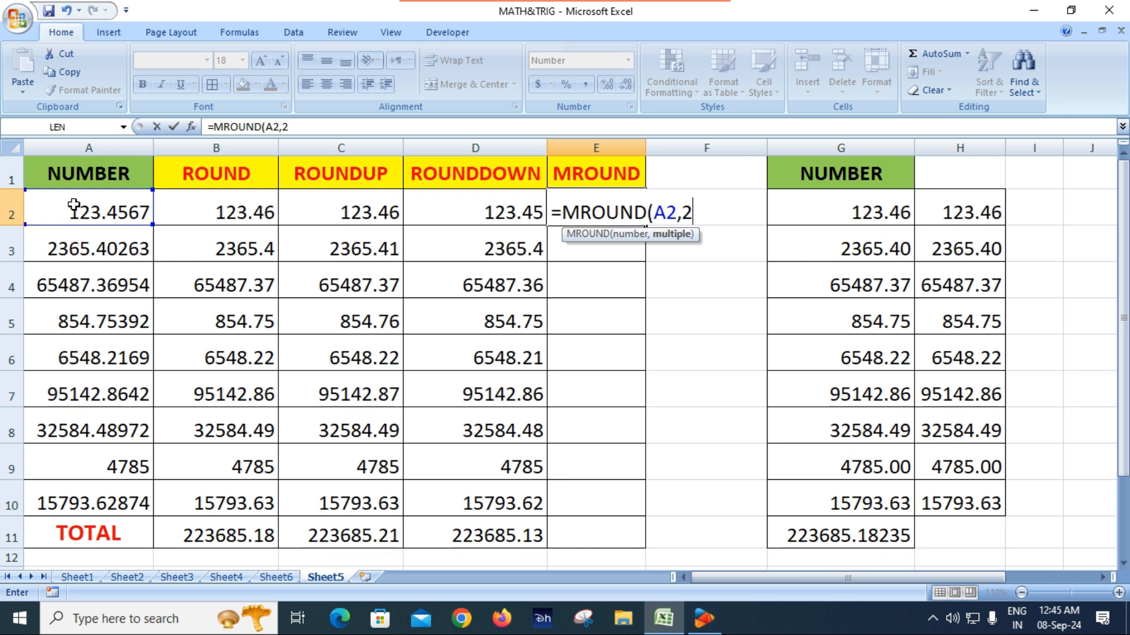
pyautogui.write(')')
pyautogui.press('Return')
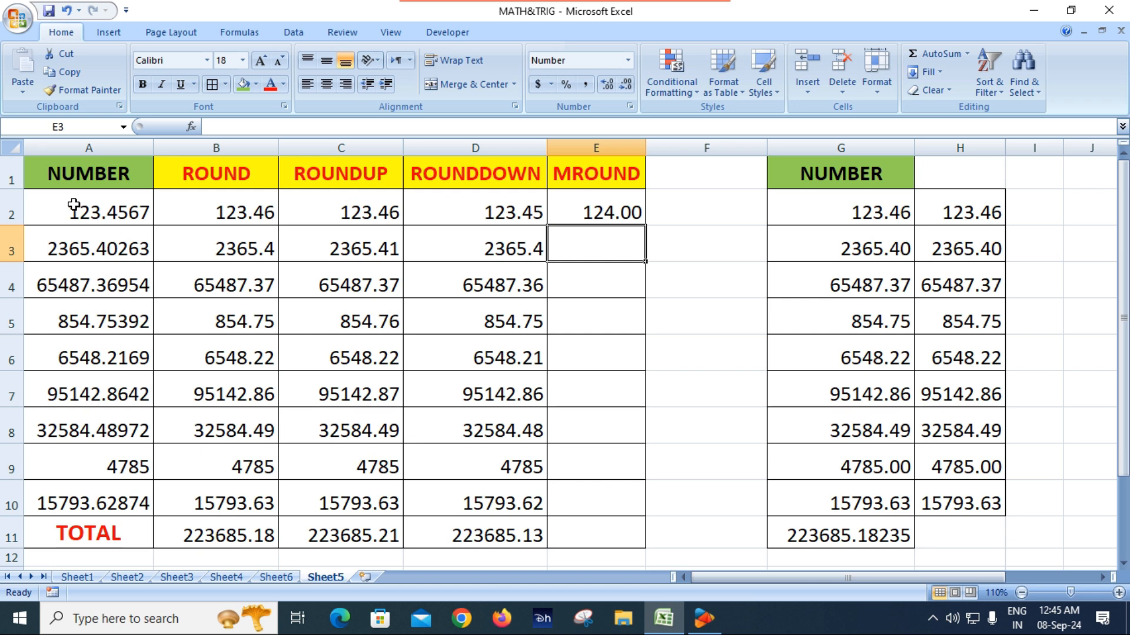
# - Check the MROUND result by dividing E2 by 2 with a formula in F2
pyautogui.click(611, 215)
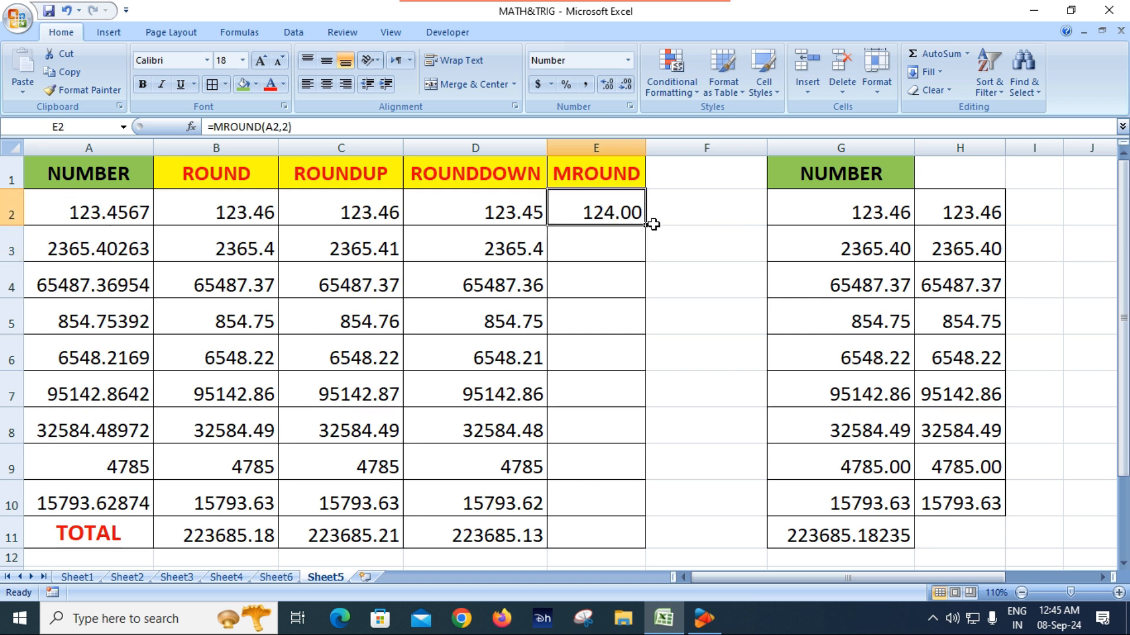
pyautogui.click(686, 213)
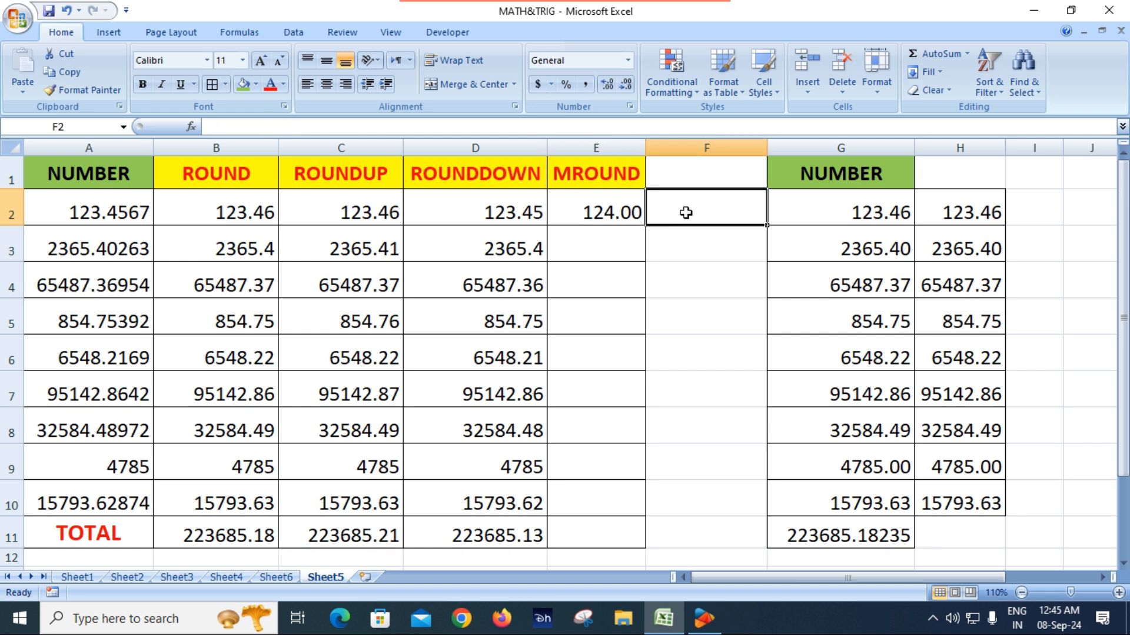
pyautogui.write('=')
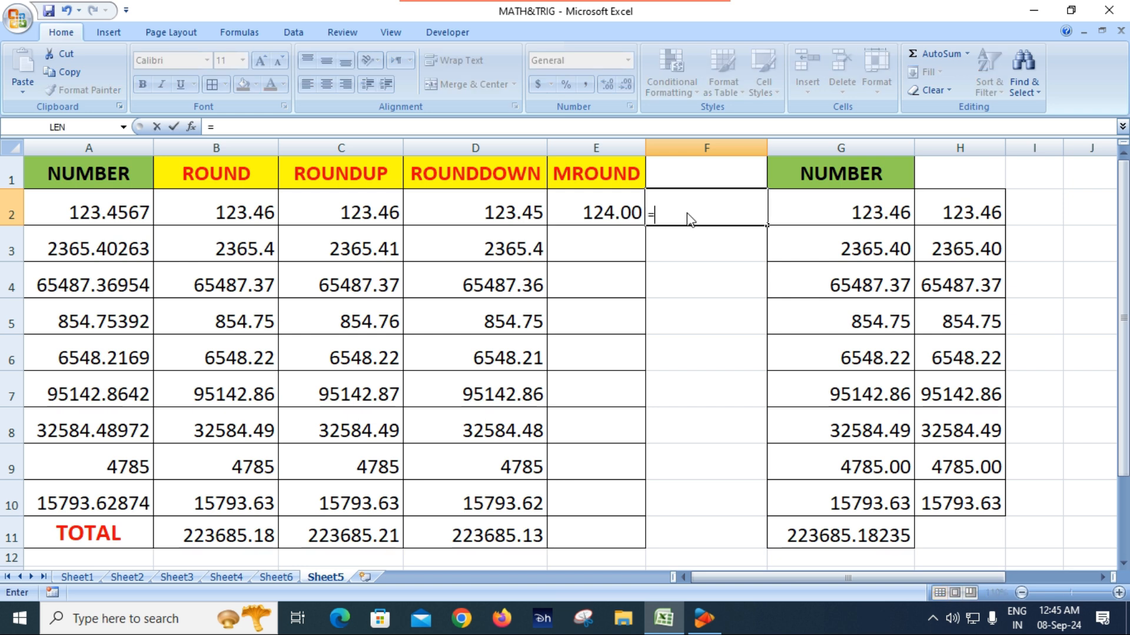
pyautogui.click(589, 214)
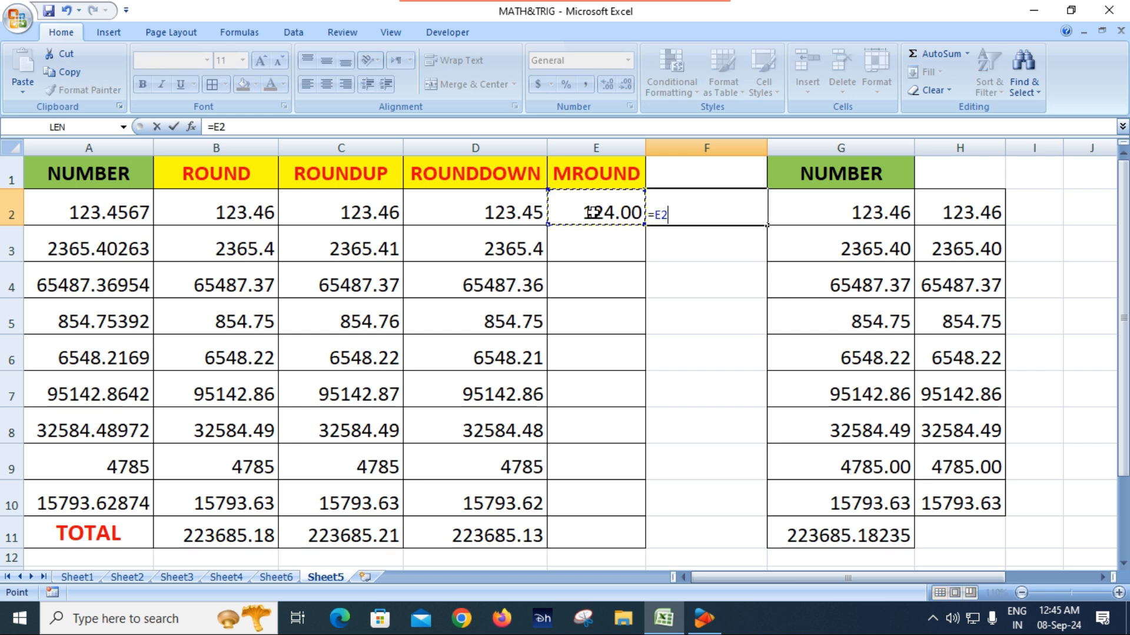
pyautogui.write('/2')
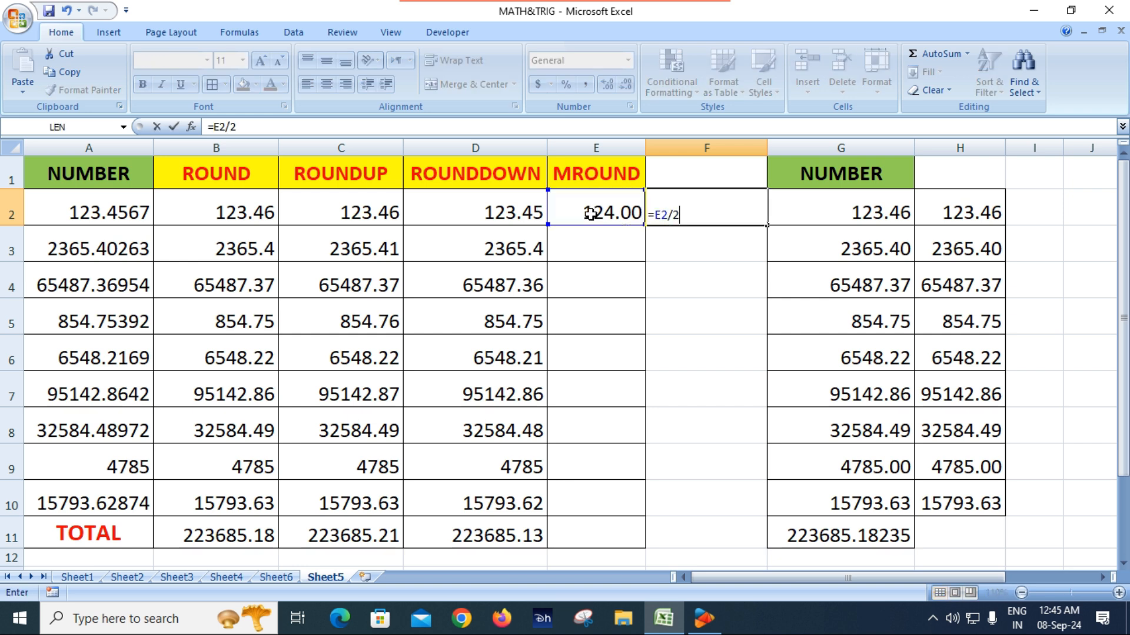
pyautogui.press('Return')
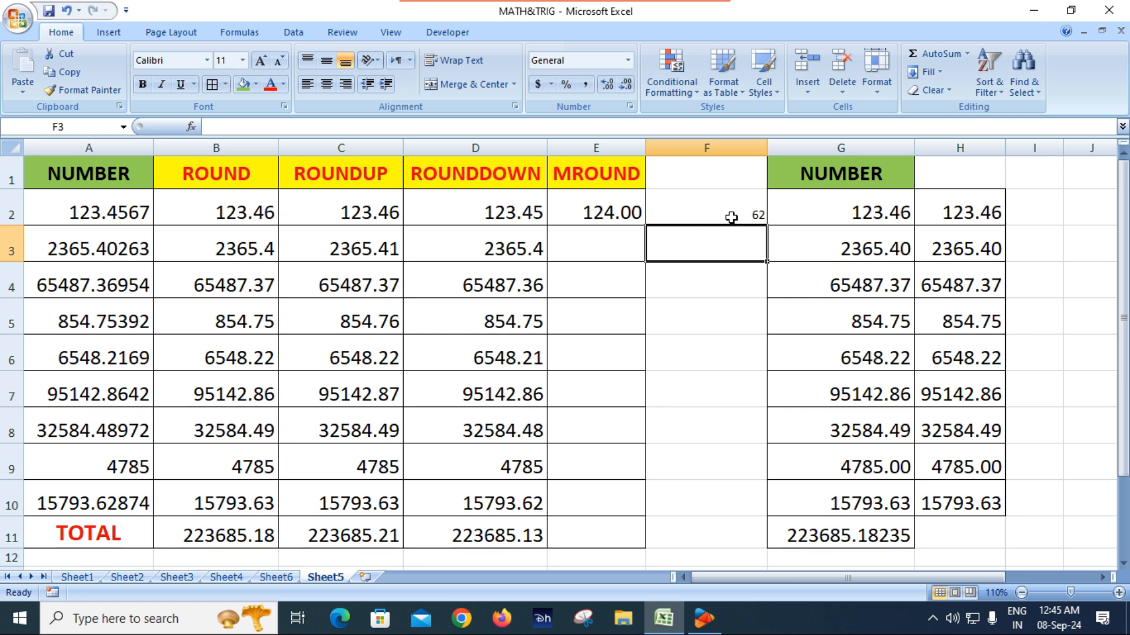
# - Copy the cell formatting of E2 onto the division result in F2
pyautogui.click(712, 213)
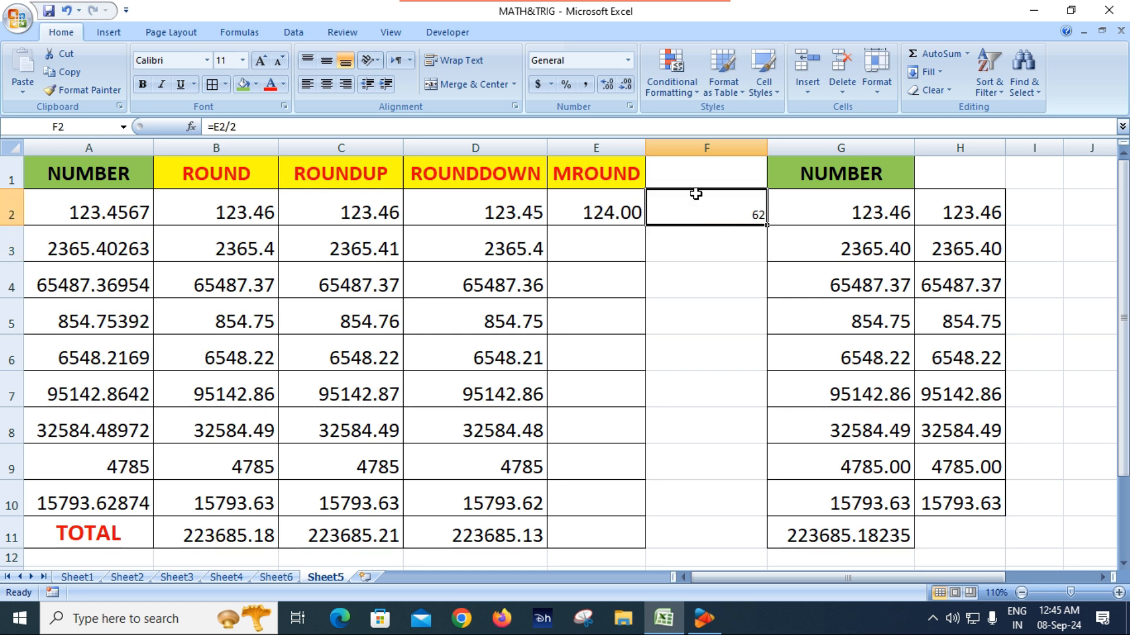
pyautogui.click(593, 214)
pyautogui.click(82, 90)
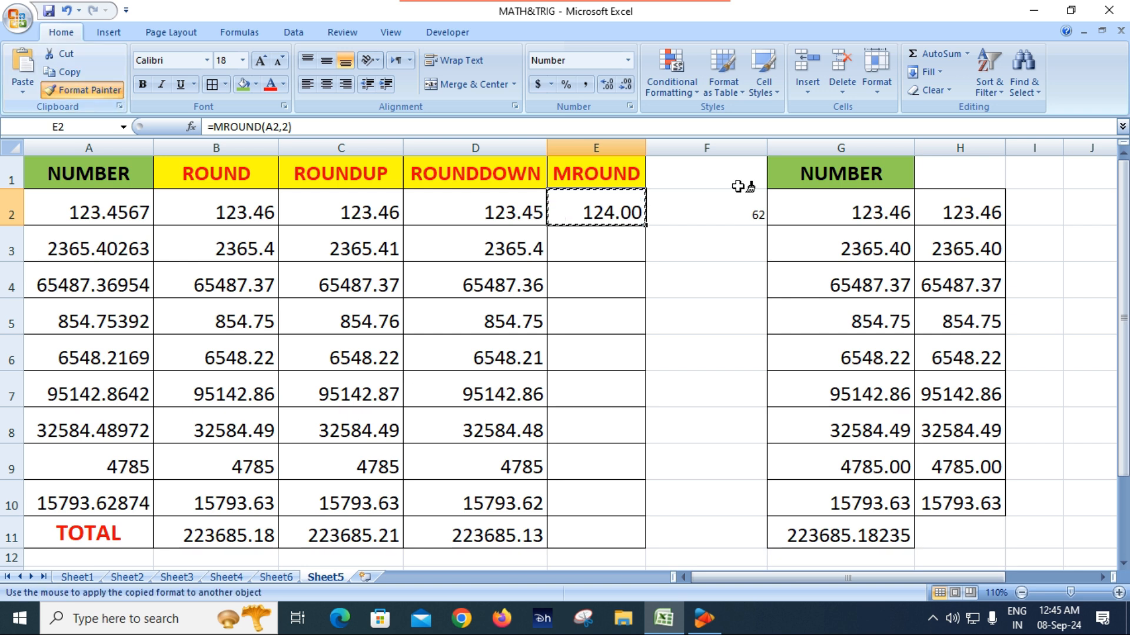
pyautogui.click(716, 213)
pyautogui.click(706, 288)
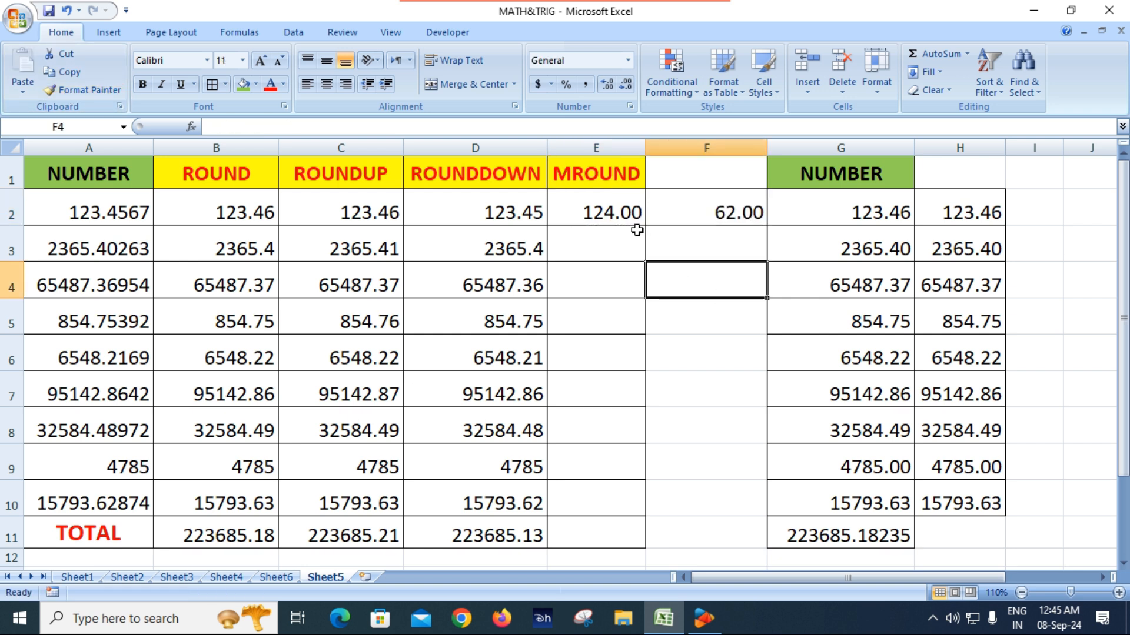
# - Change the multiple in E2's MROUND formula to 3
pyautogui.click(614, 213)
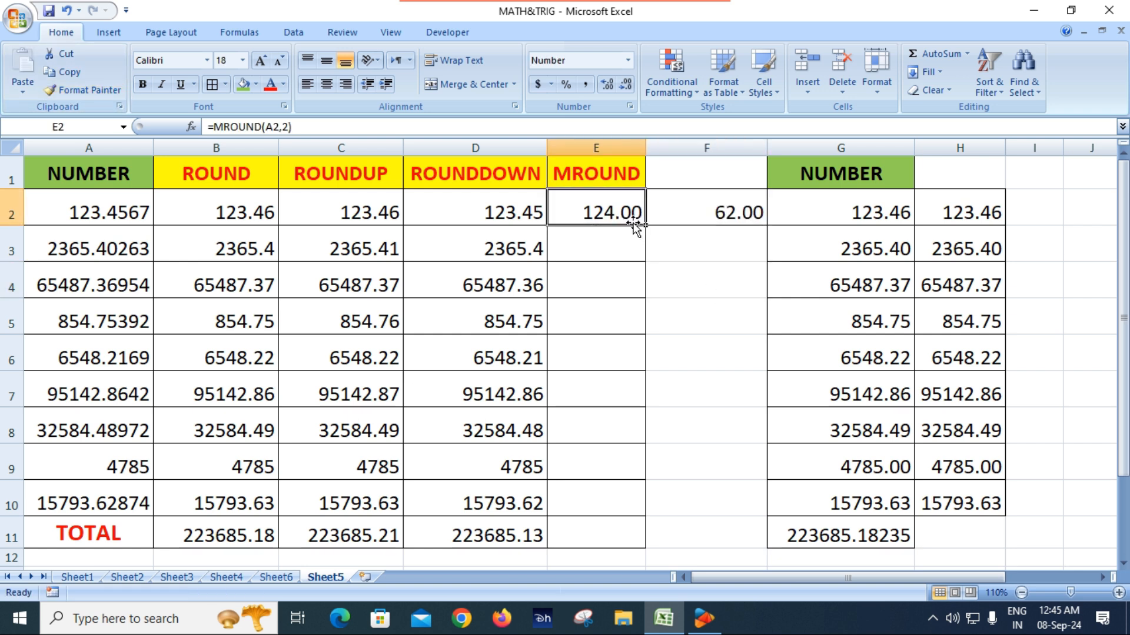
pyautogui.doubleClick(616, 209)
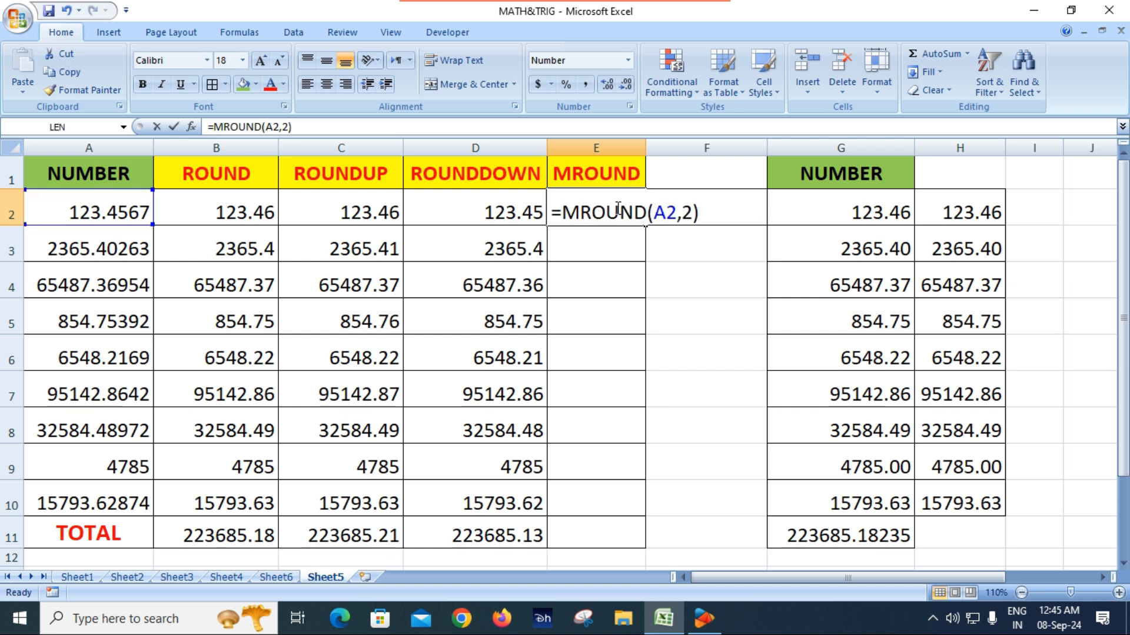
pyautogui.click(681, 213)
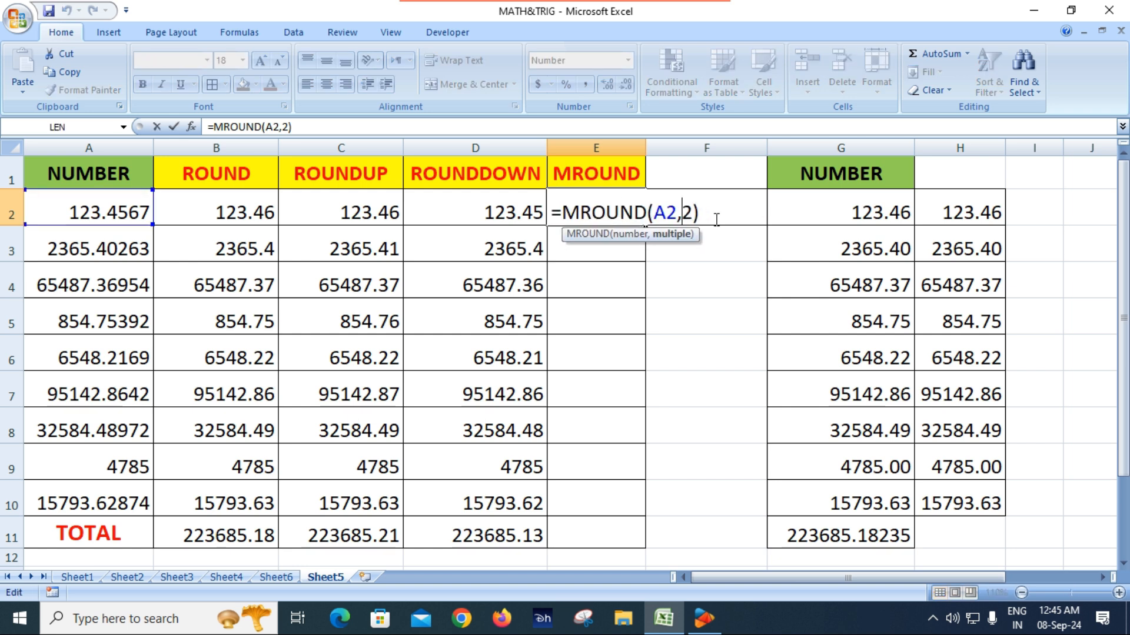
pyautogui.press('Delete')
pyautogui.press('Return')
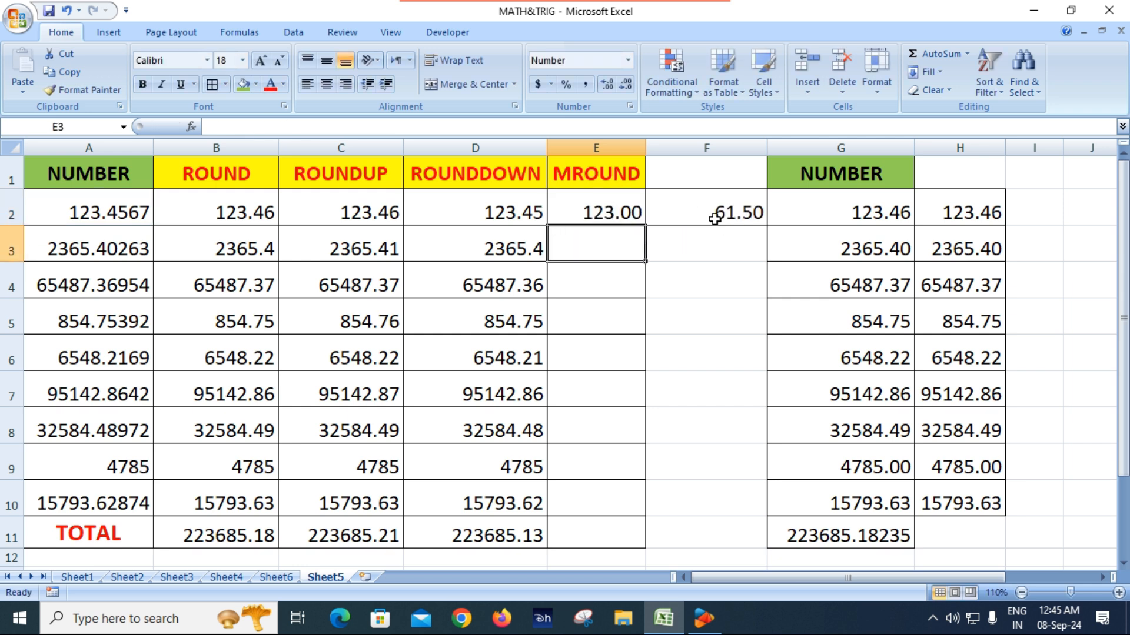
pyautogui.click(626, 211)
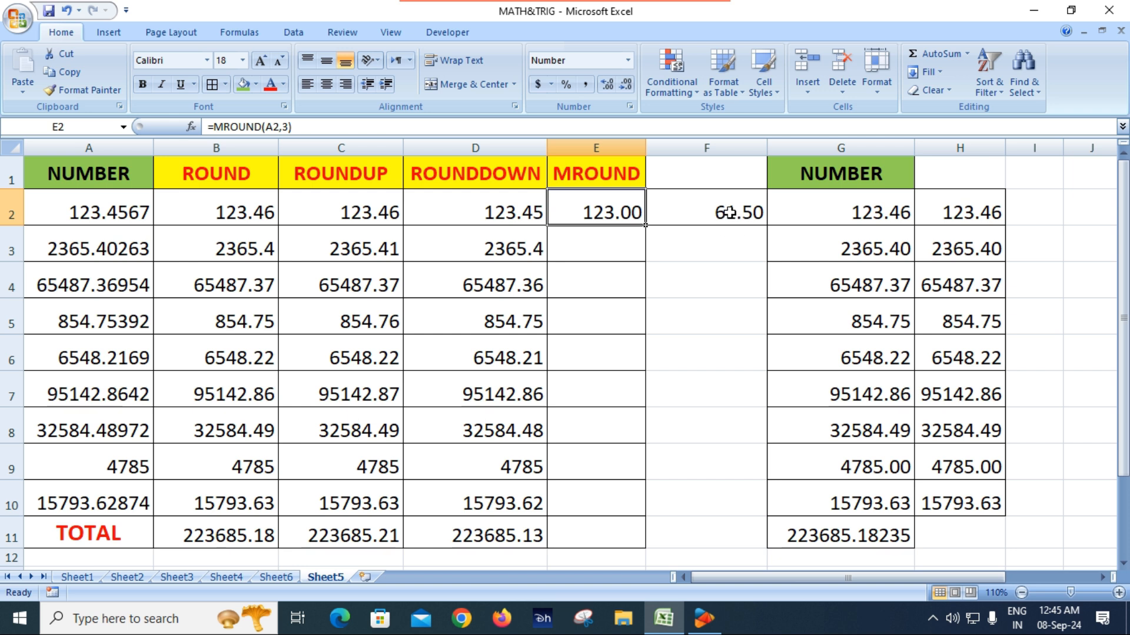
# - Set the multiple in E2's MROUND formula to 4
pyautogui.doubleClick(623, 213)
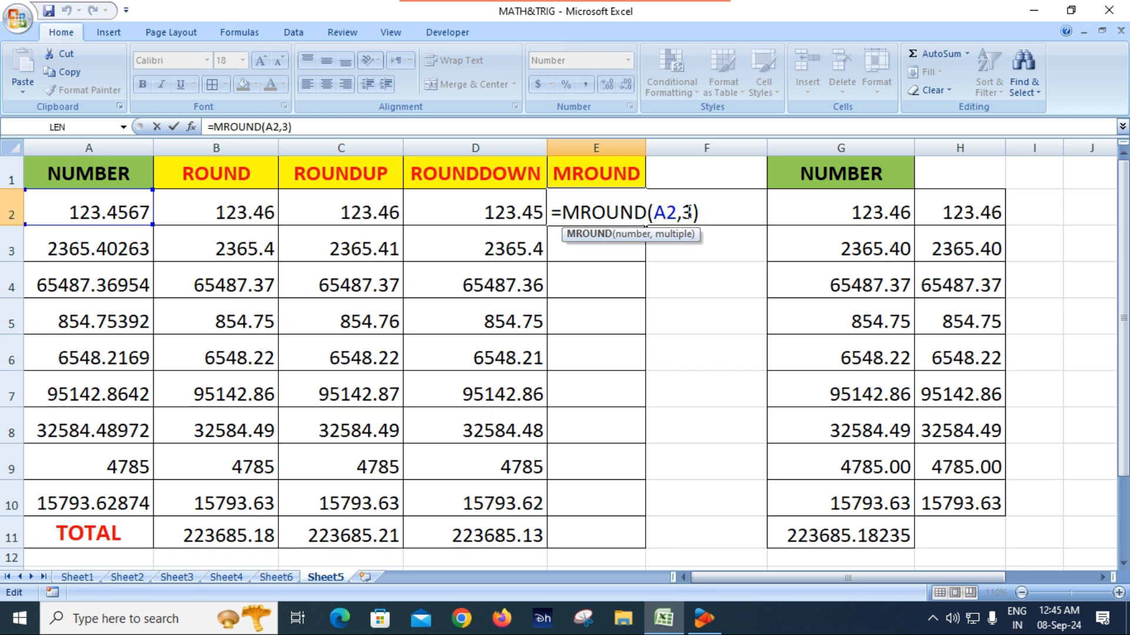
pyautogui.click(684, 213)
pyautogui.press('Delete')
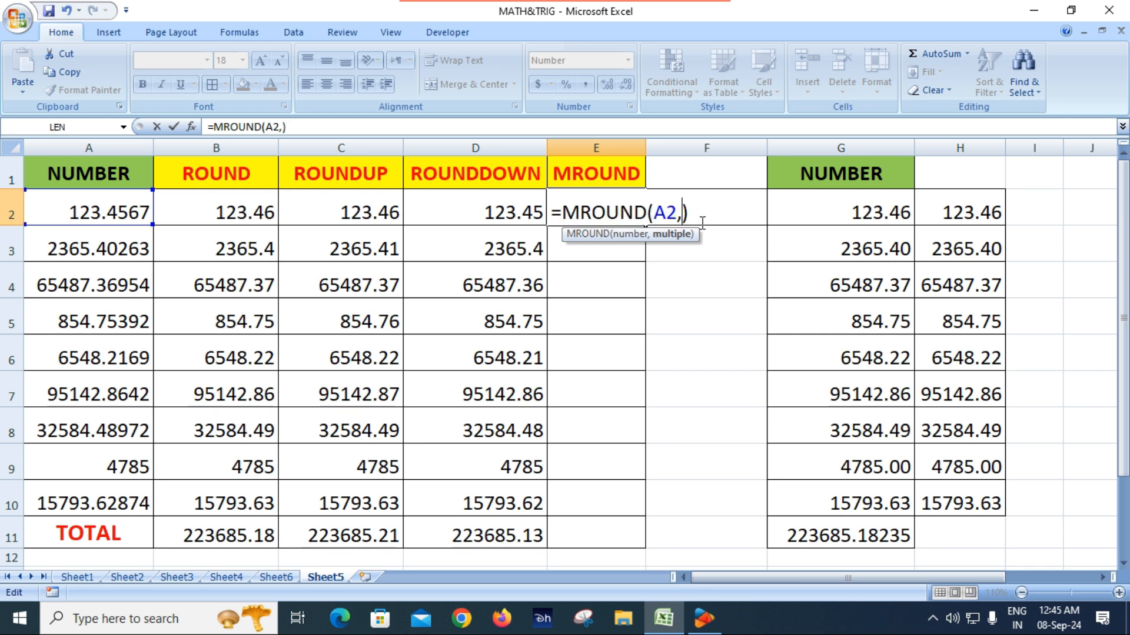
pyautogui.write('4')
pyautogui.press('Return')
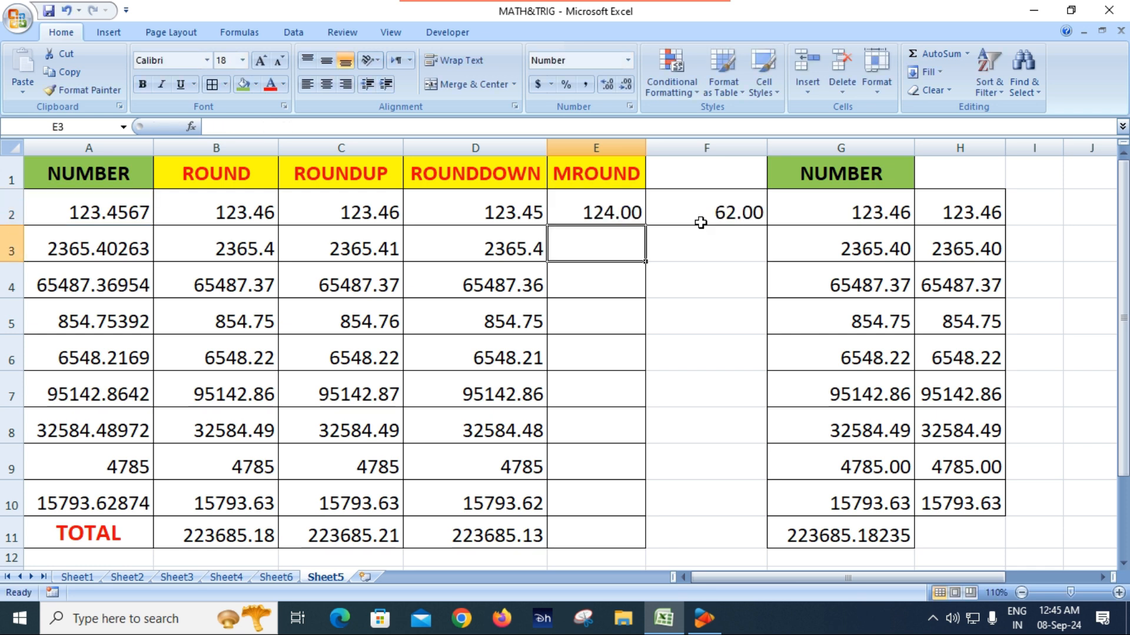
pyautogui.click(616, 212)
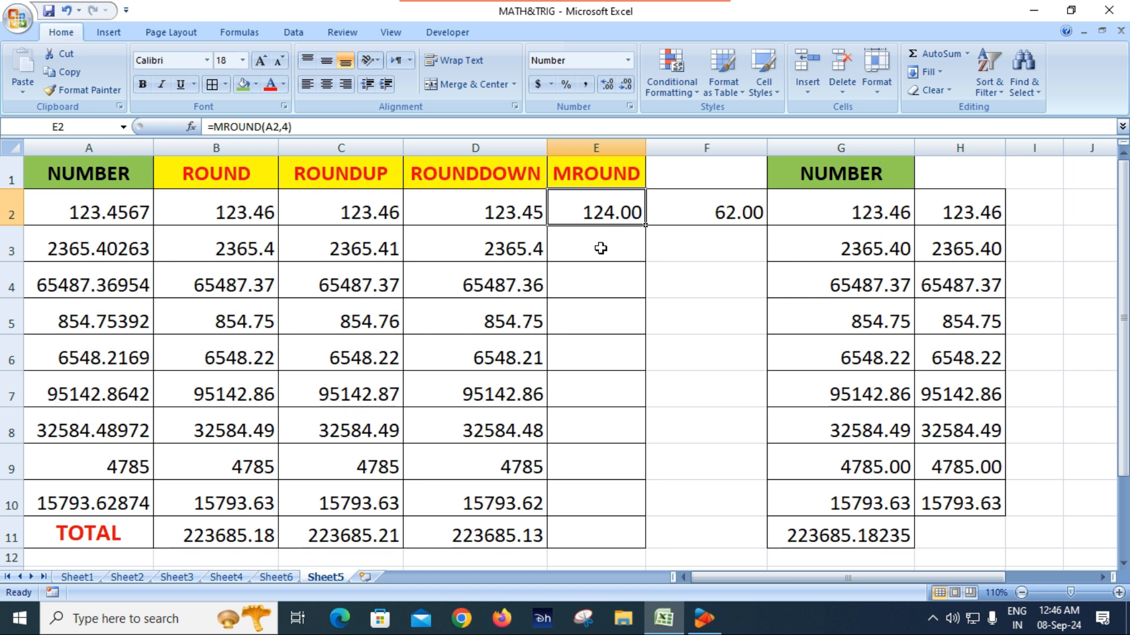
# - Enter an MROUND formula in E9 that rounds A9 to the nearest multiple of 2
pyautogui.click(126, 467)
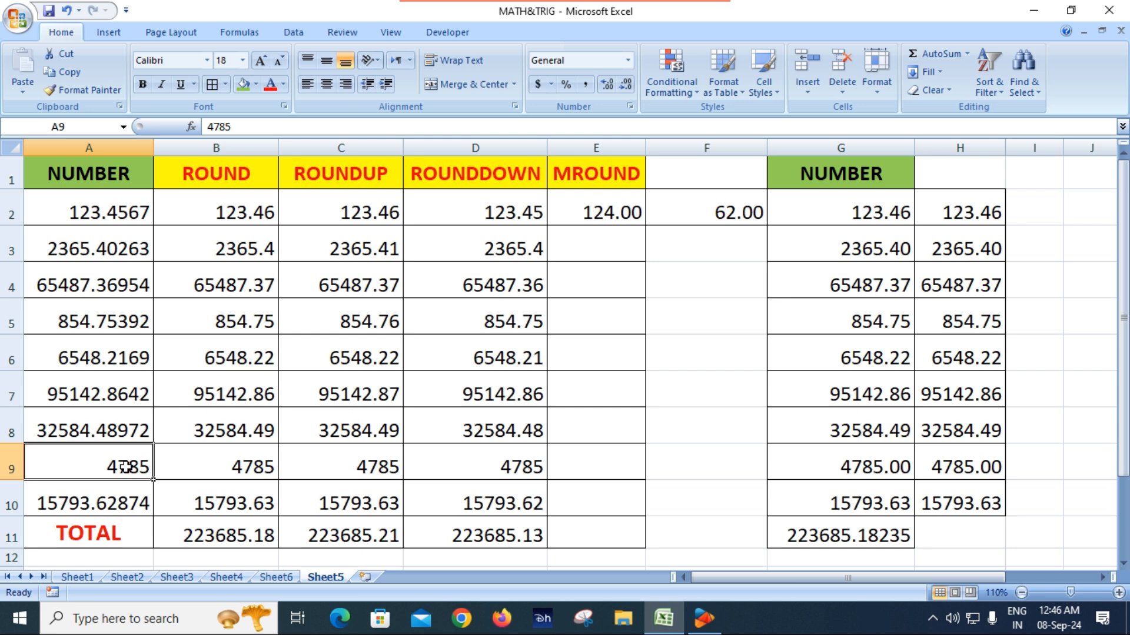
pyautogui.click(578, 466)
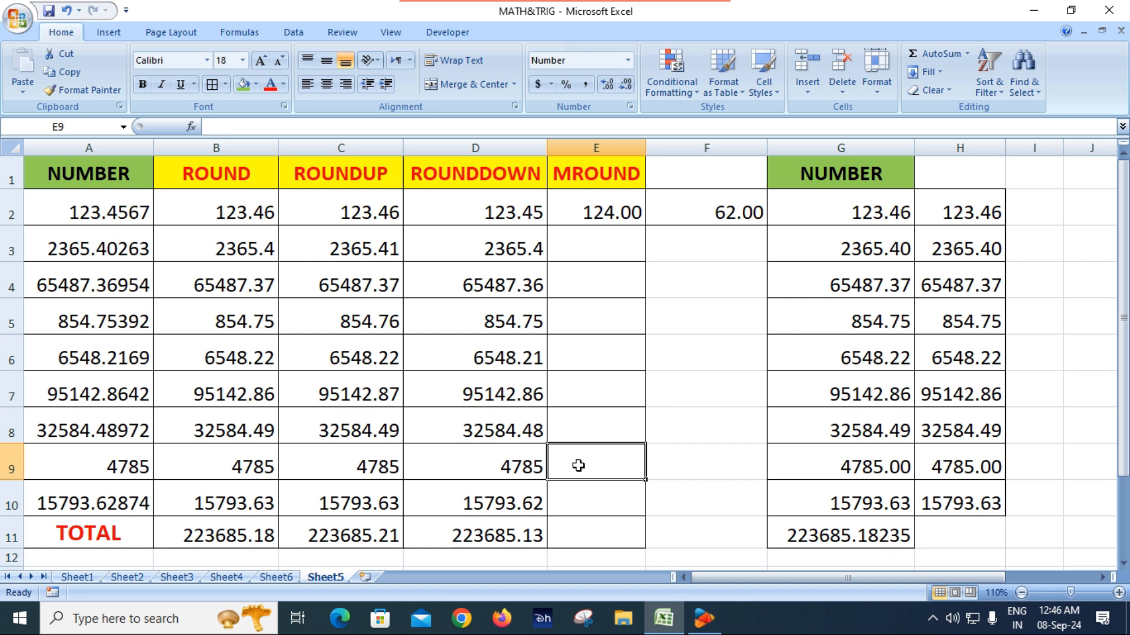
pyautogui.write('=')
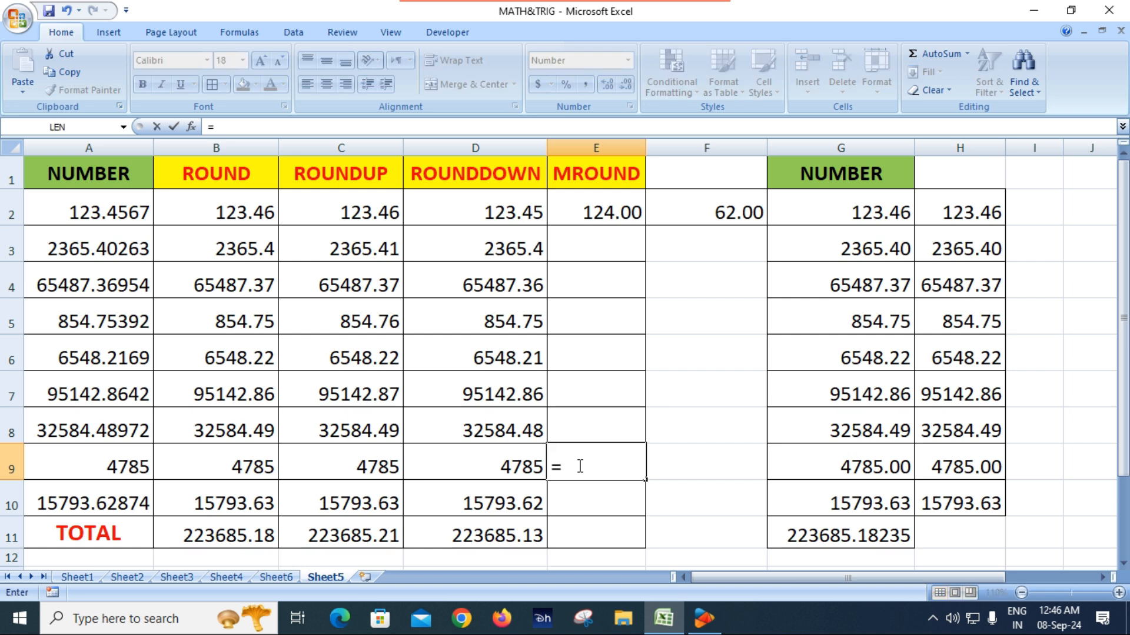
pyautogui.write('m')
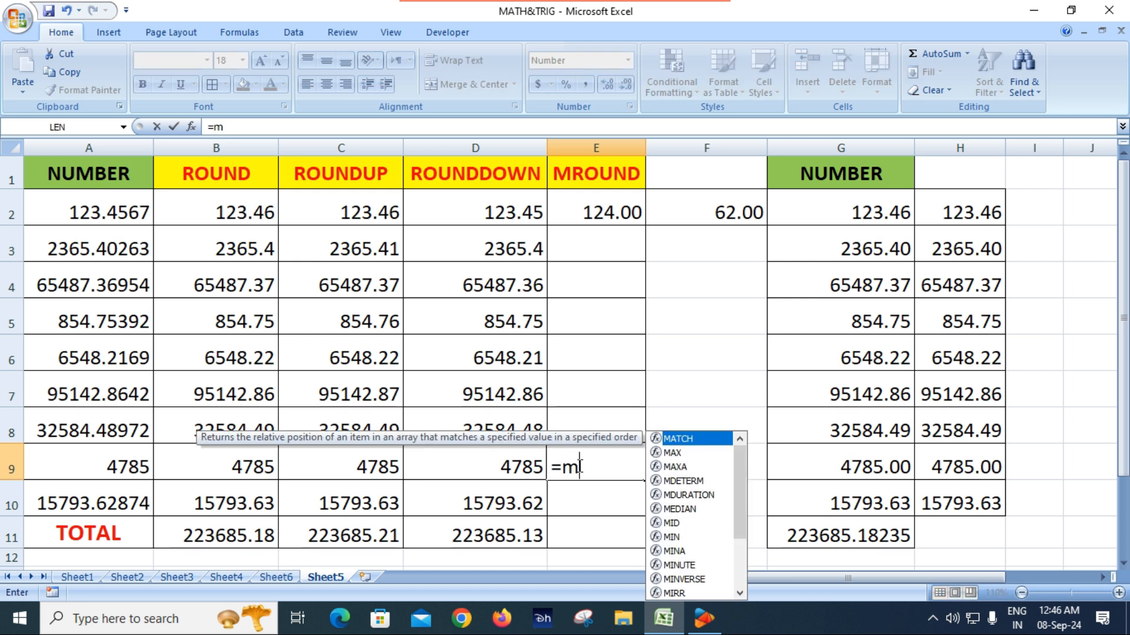
pyautogui.write('rou')
pyautogui.press('Tab')
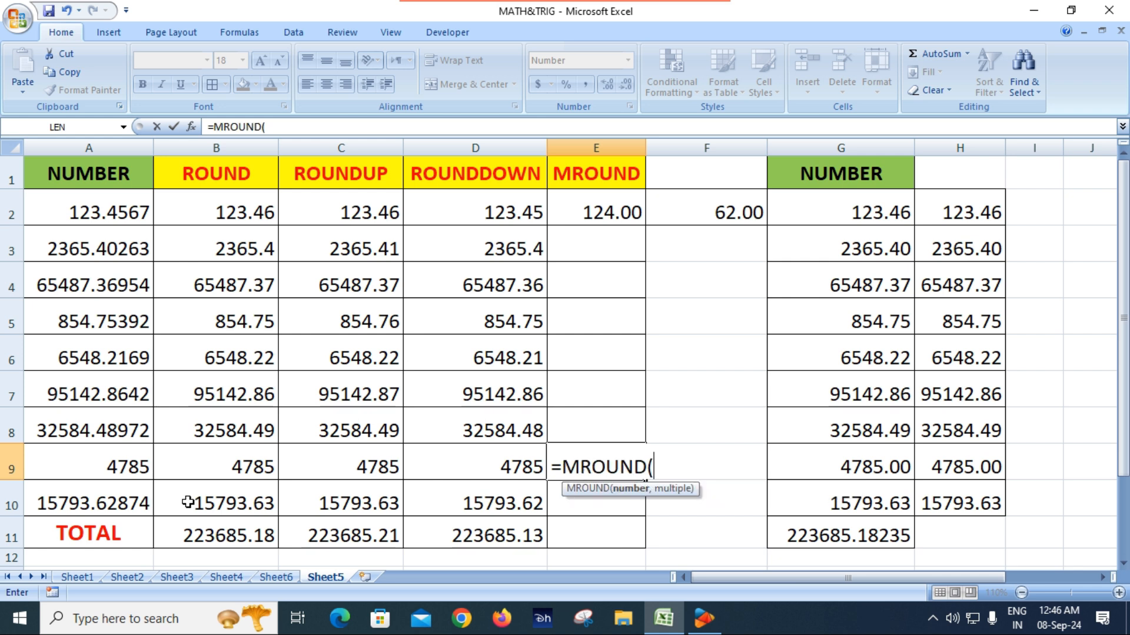
pyautogui.click(126, 469)
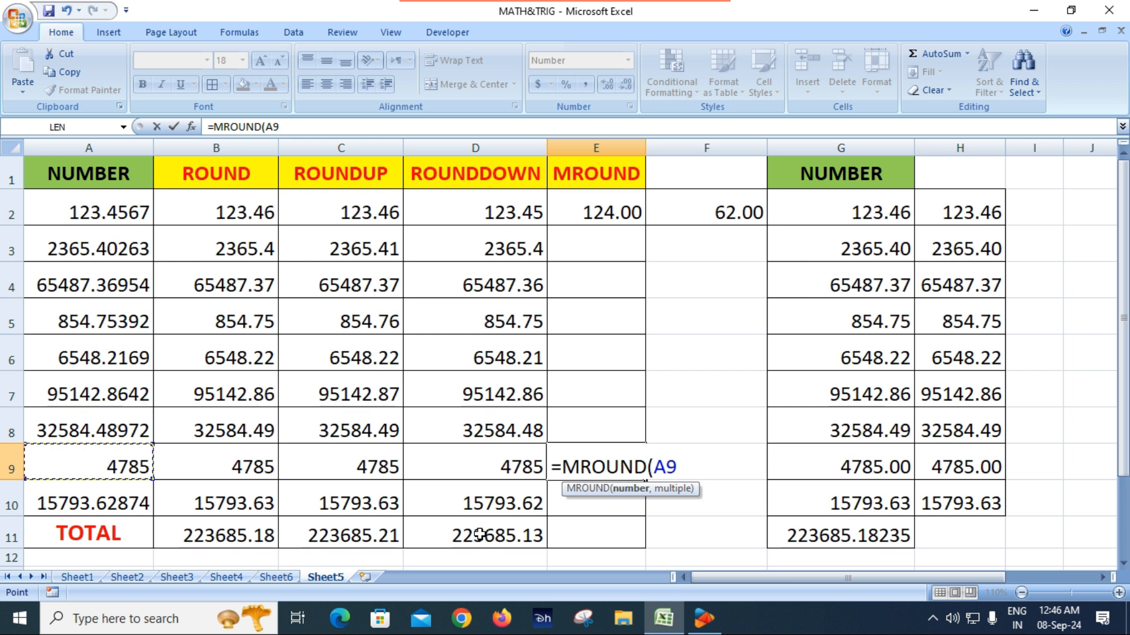
pyautogui.write(',')
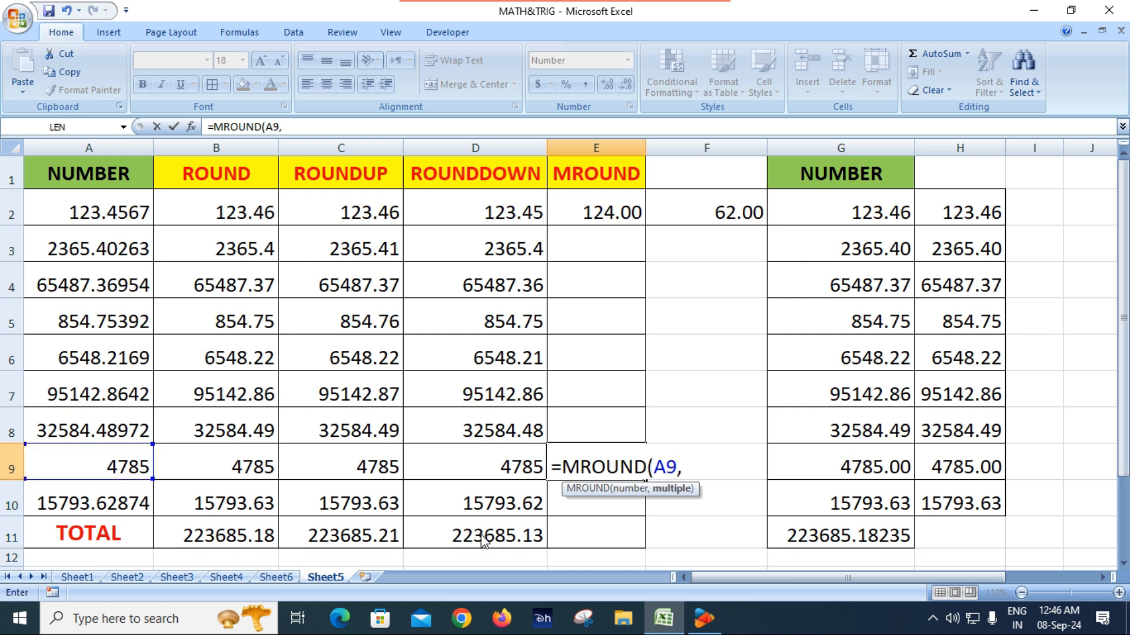
pyautogui.write('2)')
pyautogui.press('Return')
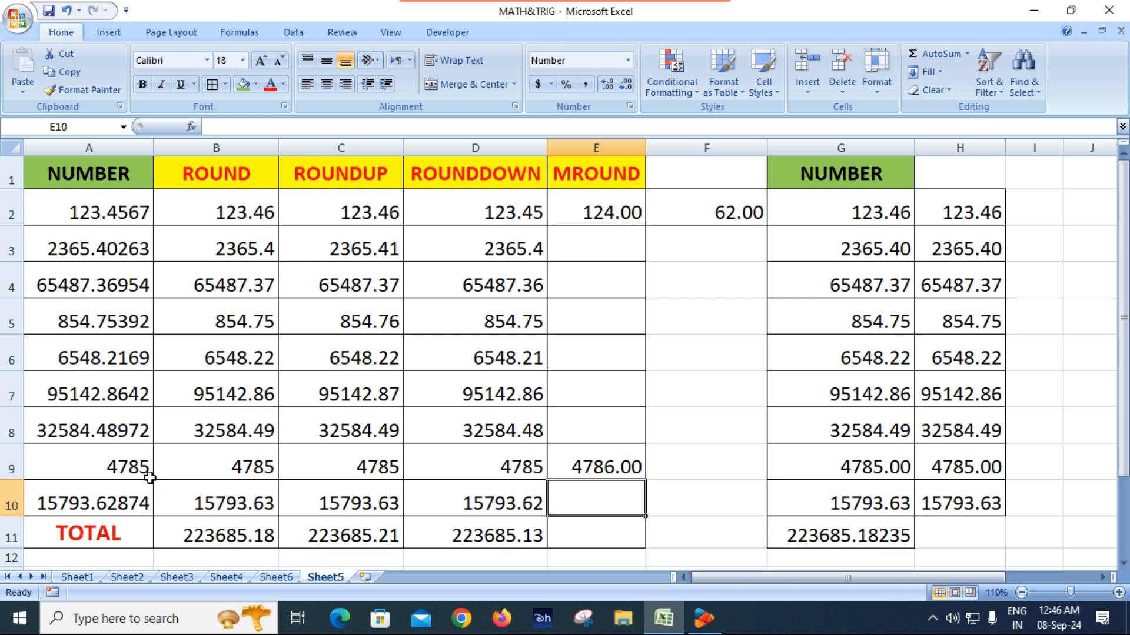
pyautogui.click(613, 474)
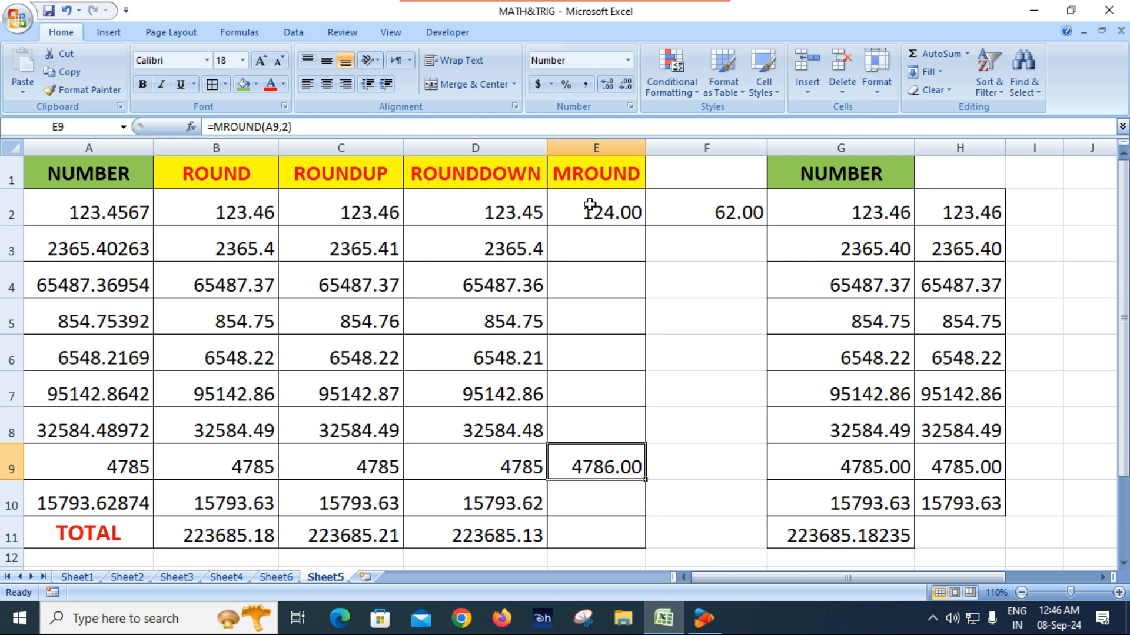
# - Remove both decimal places from the MROUND column, cells E2 through E11
pyautogui.moveTo(588, 206); pyautogui.dragTo(589, 545)
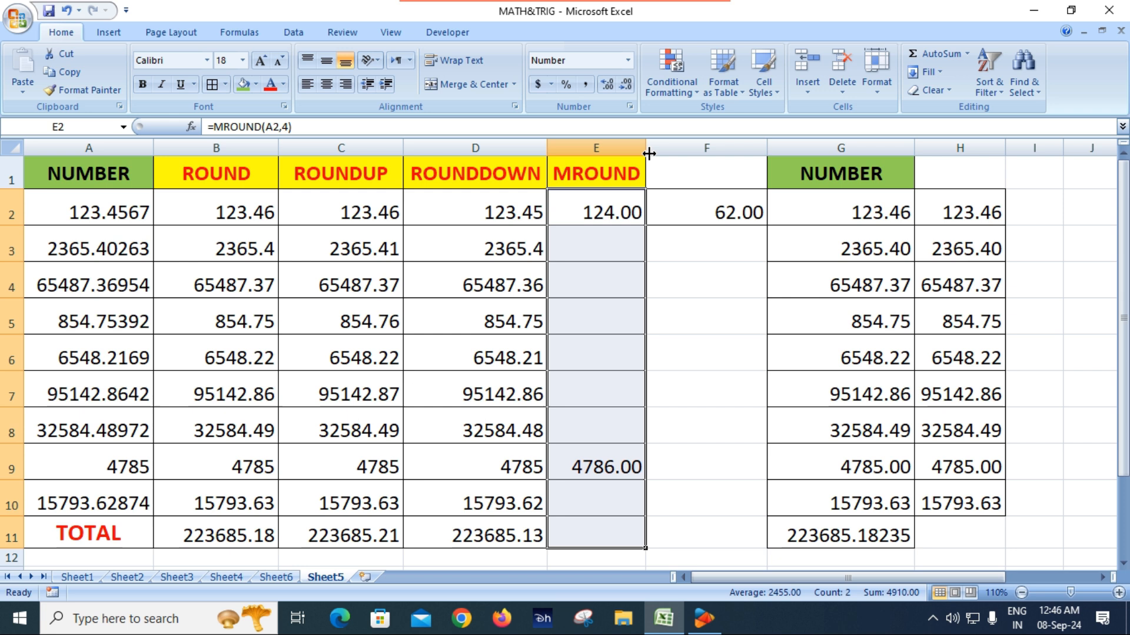
pyautogui.click(624, 87)
pyautogui.click(623, 87)
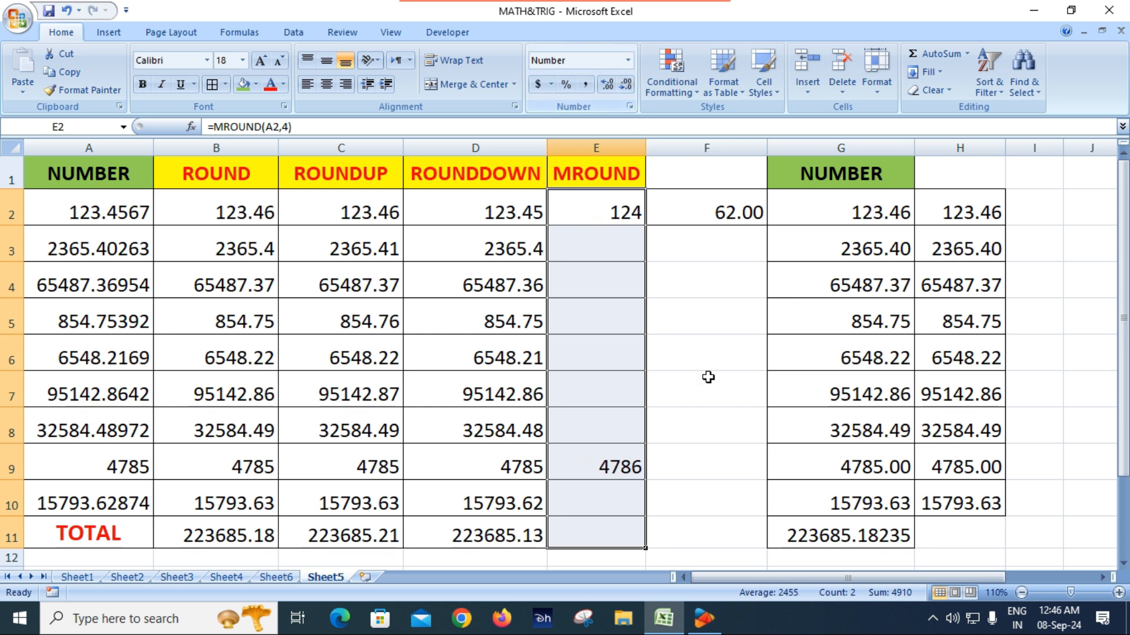
# - Check the MROUND result in E9 by dividing it by 2 with a formula in F9
pyautogui.click(675, 475)
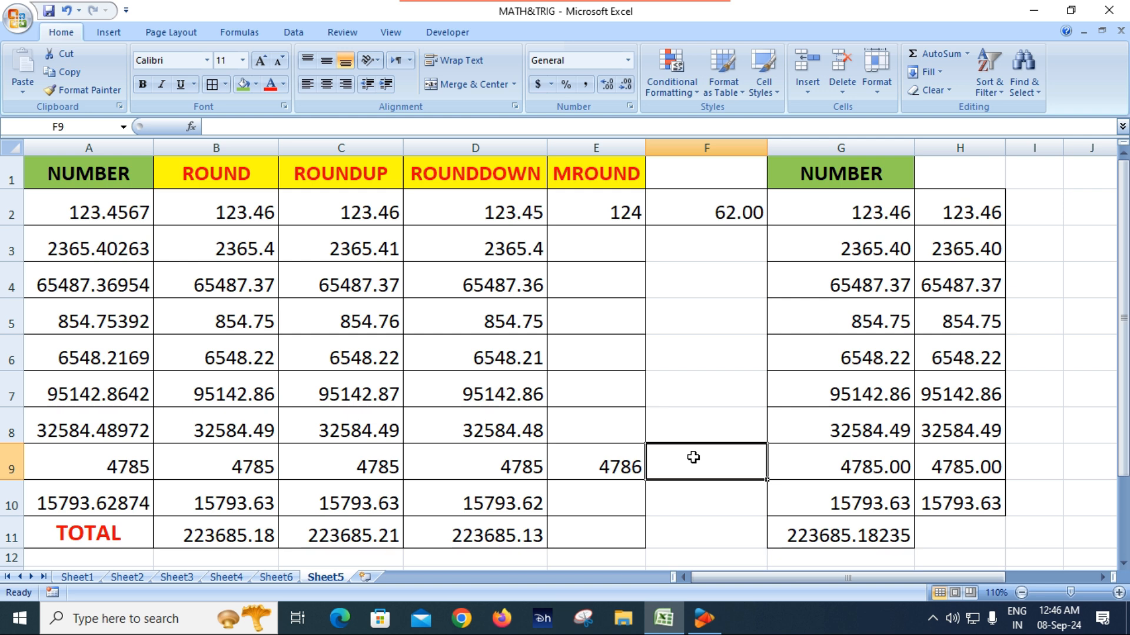
pyautogui.write('=')
pyautogui.click(598, 470)
pyautogui.write('/')
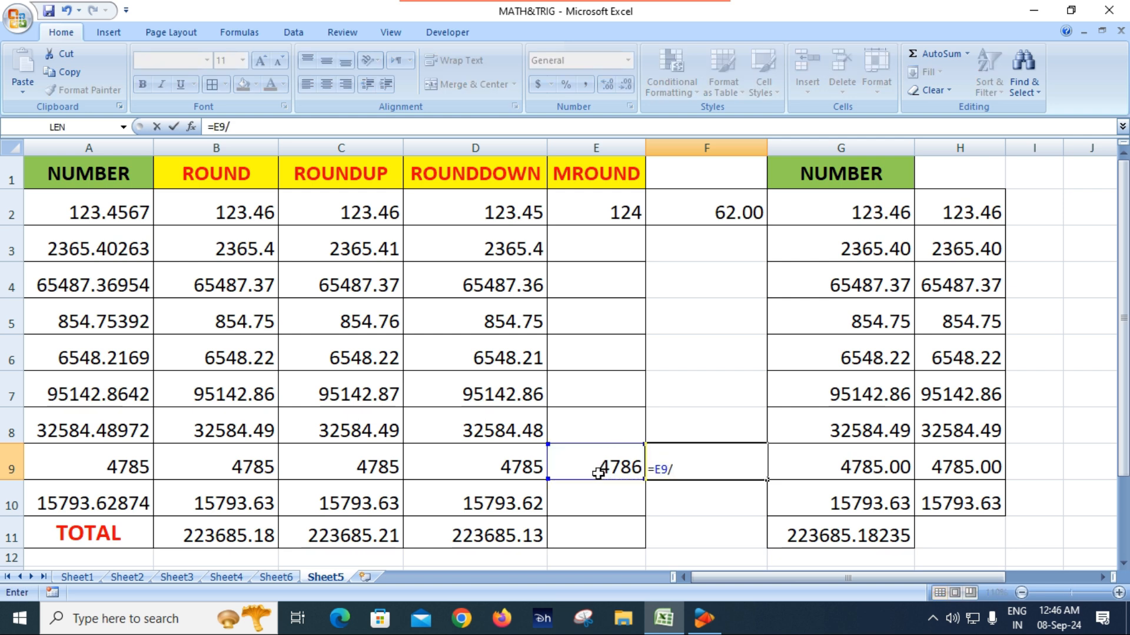
pyautogui.write('2')
pyautogui.press('Return')
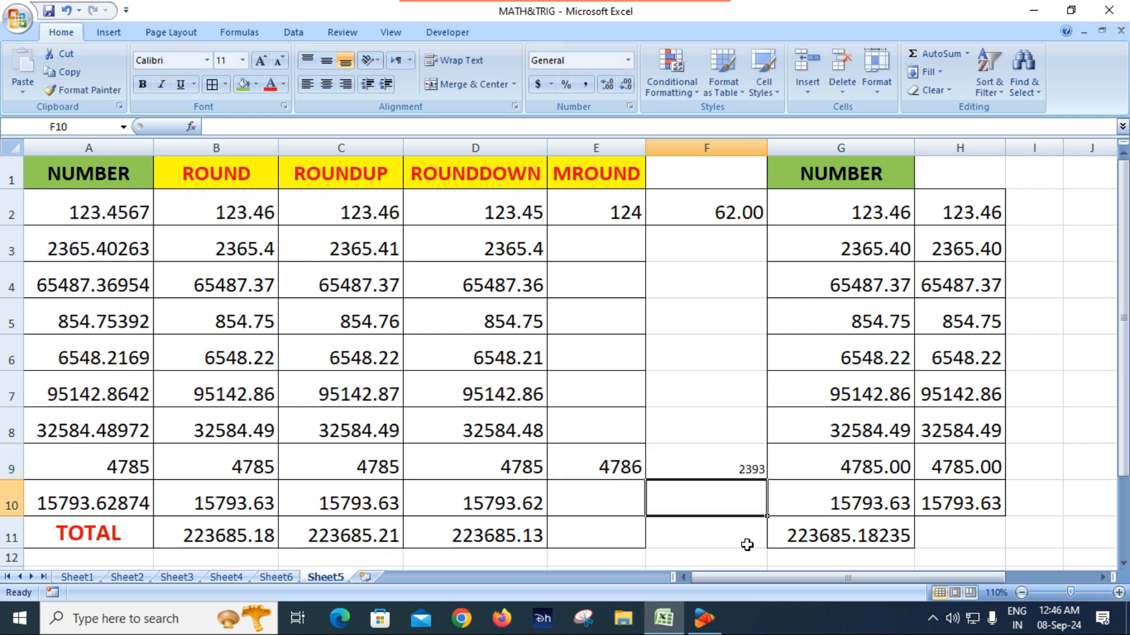
pyautogui.click(723, 470)
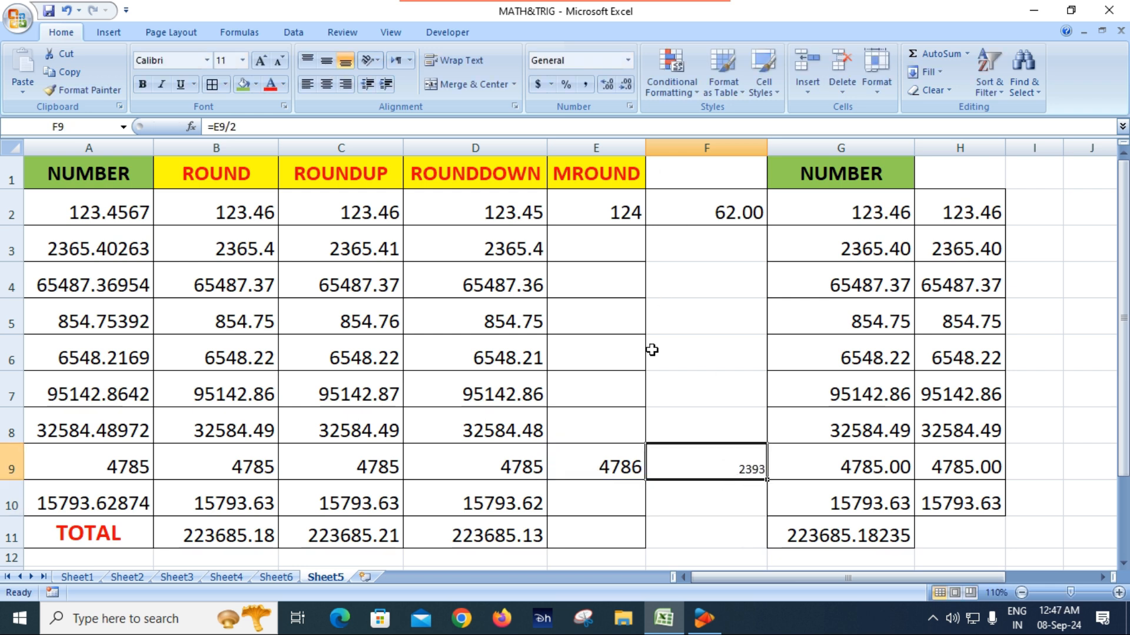
# - Copy the cell formatting of E9 onto cells F2 through F11
pyautogui.click(613, 469)
pyautogui.click(105, 94)
pyautogui.moveTo(685, 215); pyautogui.dragTo(690, 535)
pyautogui.click(714, 502)
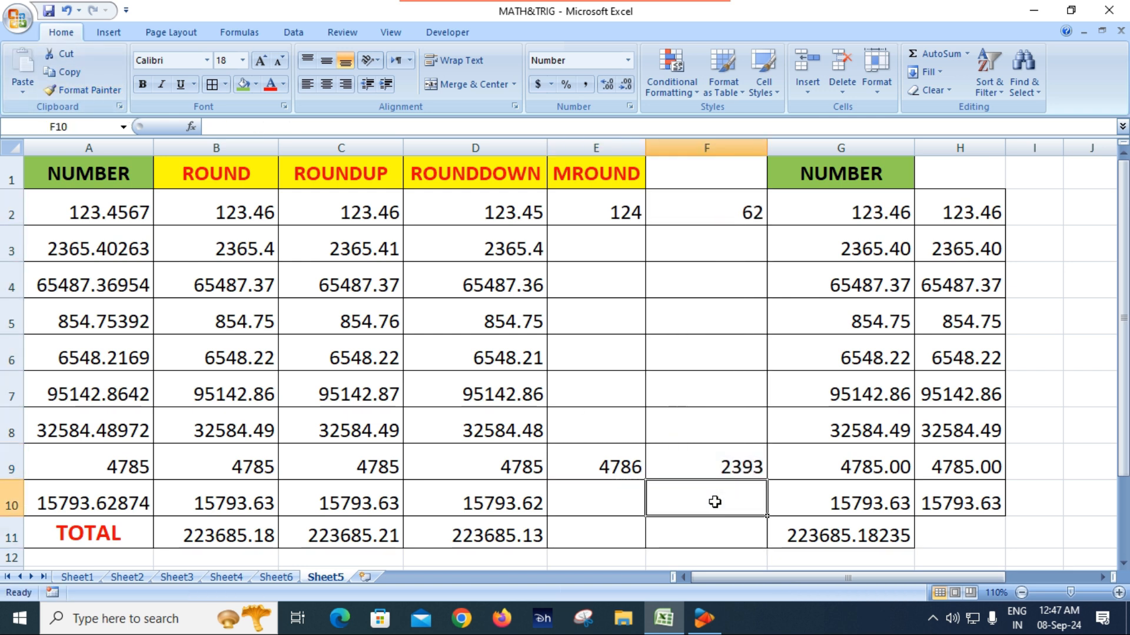
# - Change the multiple in E9's MROUND formula to 3
pyautogui.click(619, 470)
pyautogui.doubleClick(619, 469)
pyautogui.click(687, 468)
pyautogui.press('BackSpace')
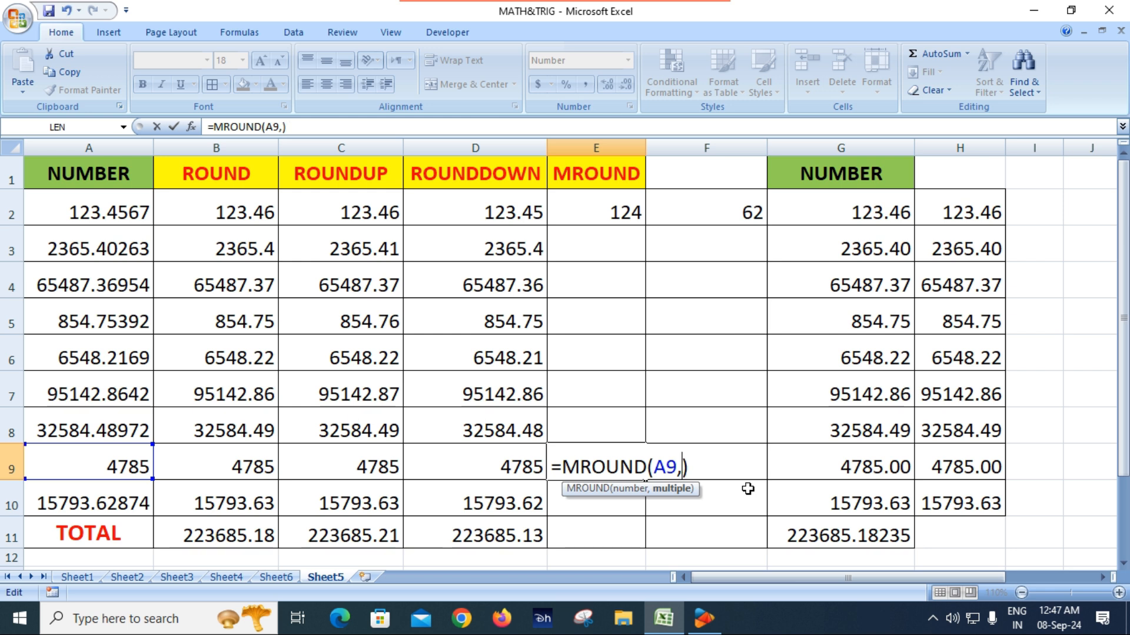
pyautogui.write('3')
pyautogui.press('Return')
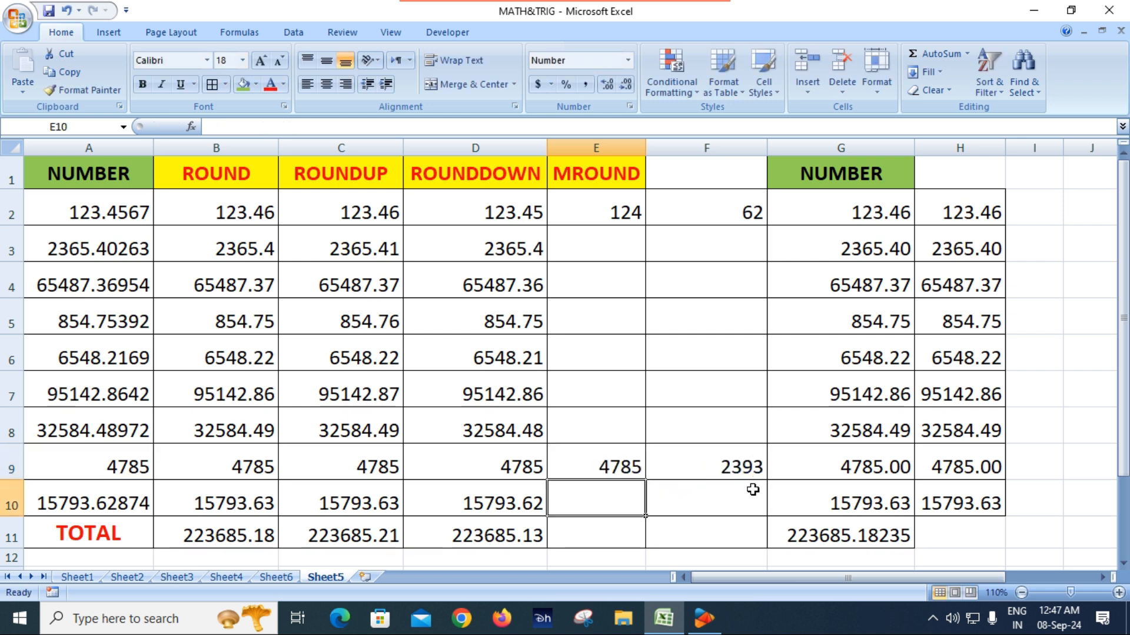
pyautogui.click(622, 469)
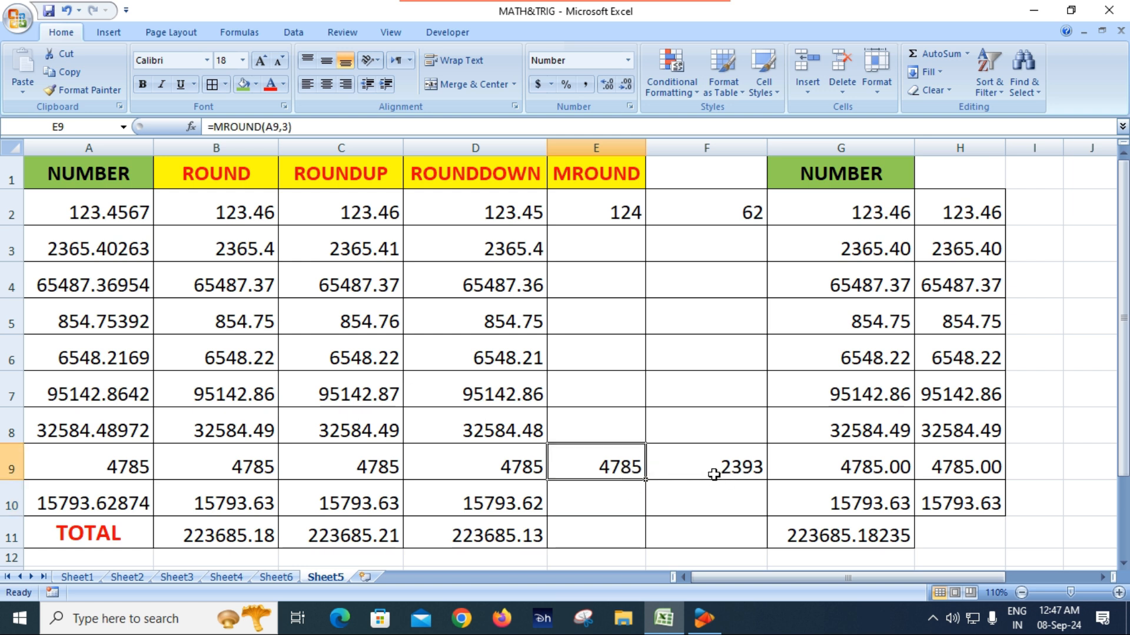
# - Change the check formula in F9 so that it divides E9 by 3
pyautogui.click(745, 474)
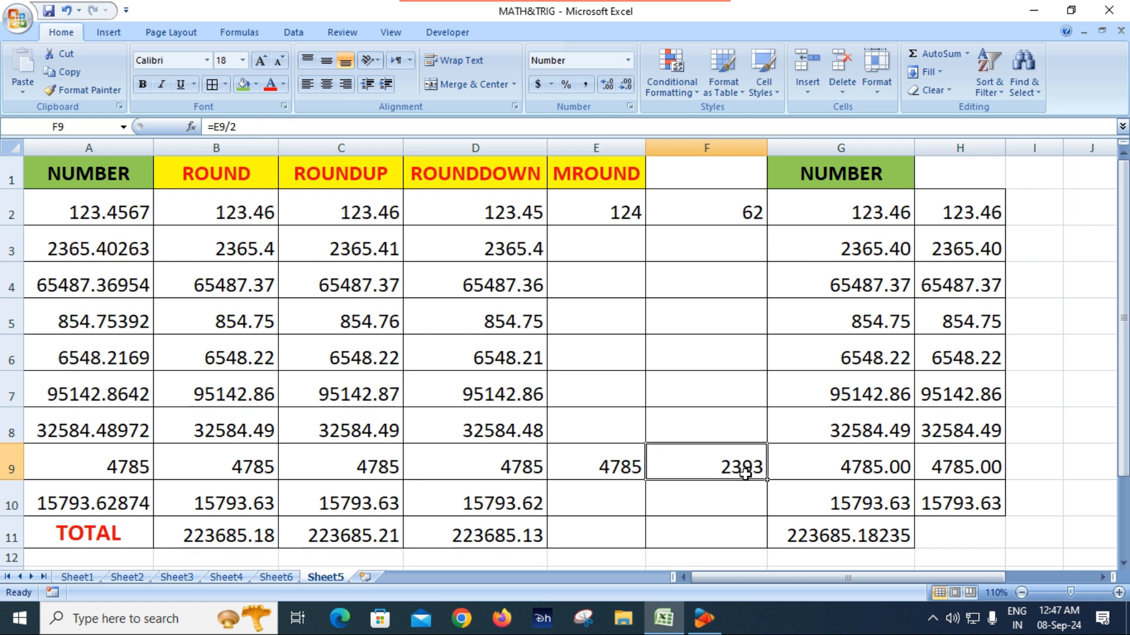
pyautogui.doubleClick(745, 474)
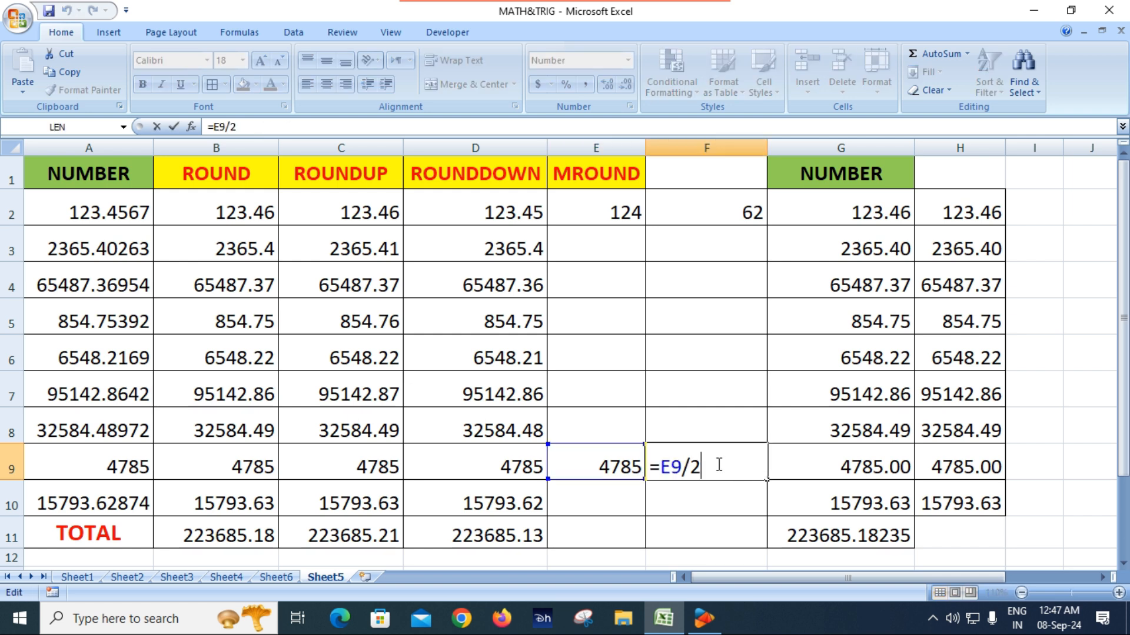
pyautogui.press('BackSpace')
pyautogui.write('3')
pyautogui.press('Return')
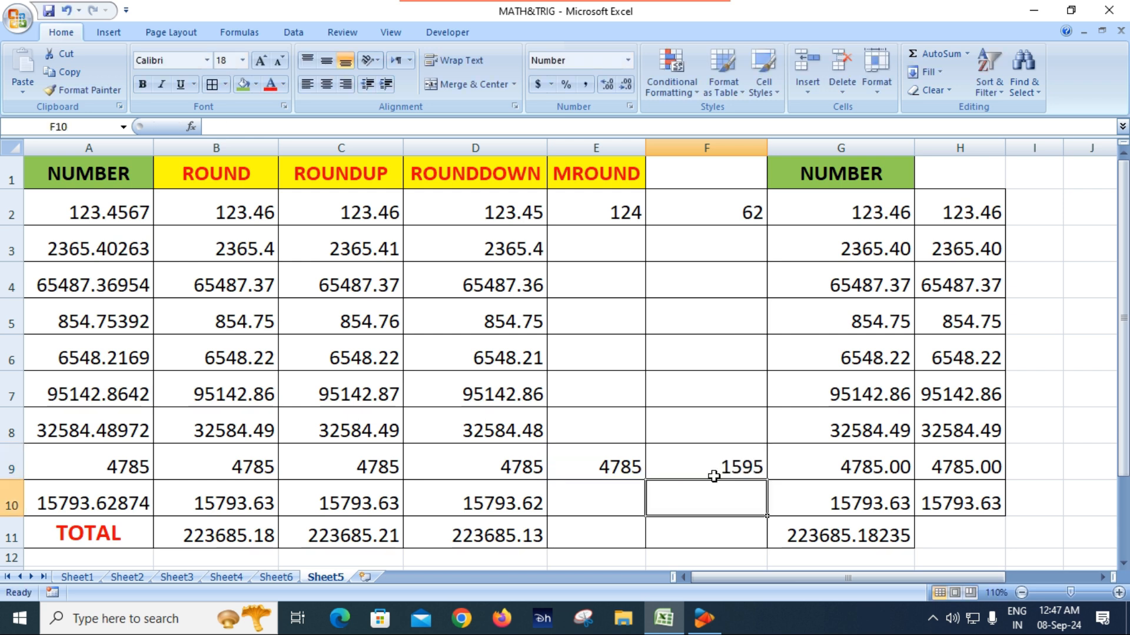
pyautogui.click(743, 469)
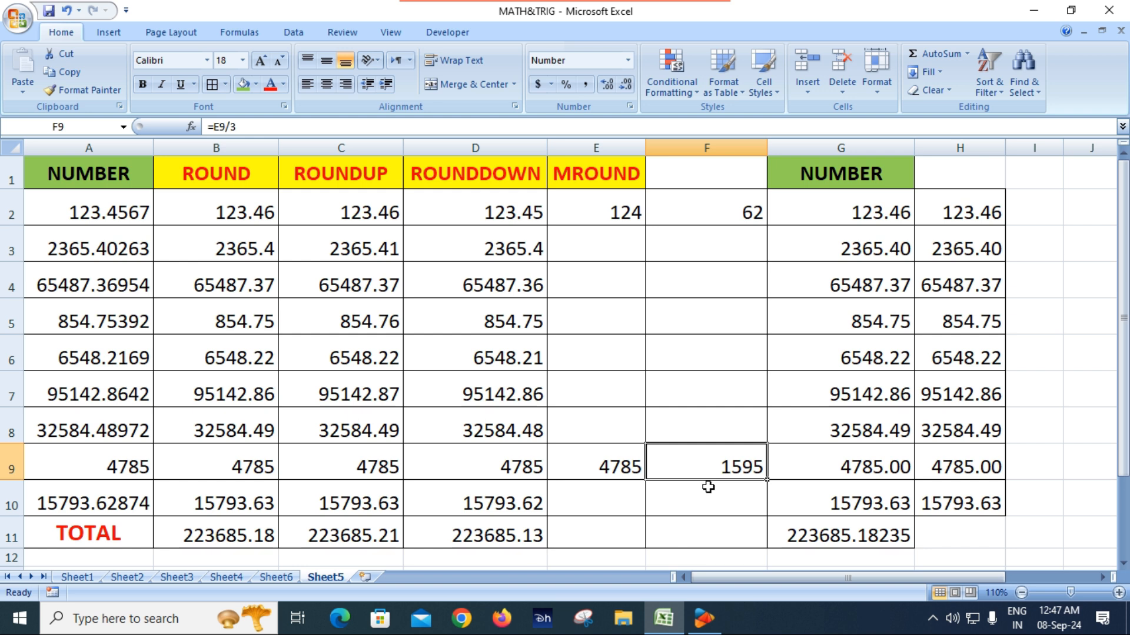
# - Change the multiple in E9's MROUND formula to 7
pyautogui.doubleClick(610, 464)
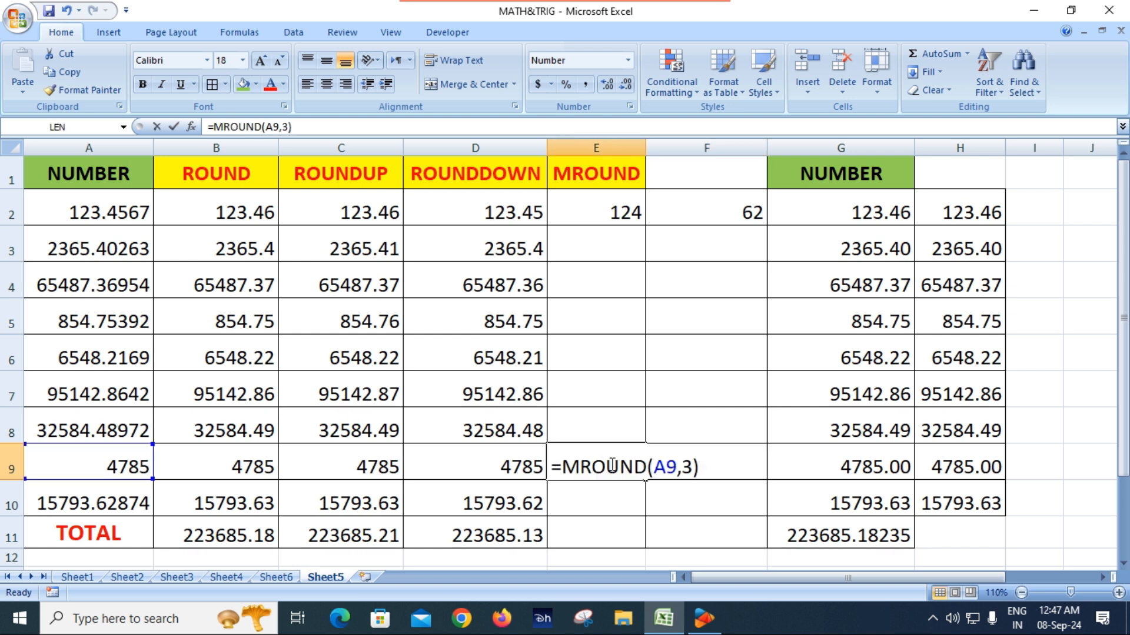
pyautogui.click(691, 466)
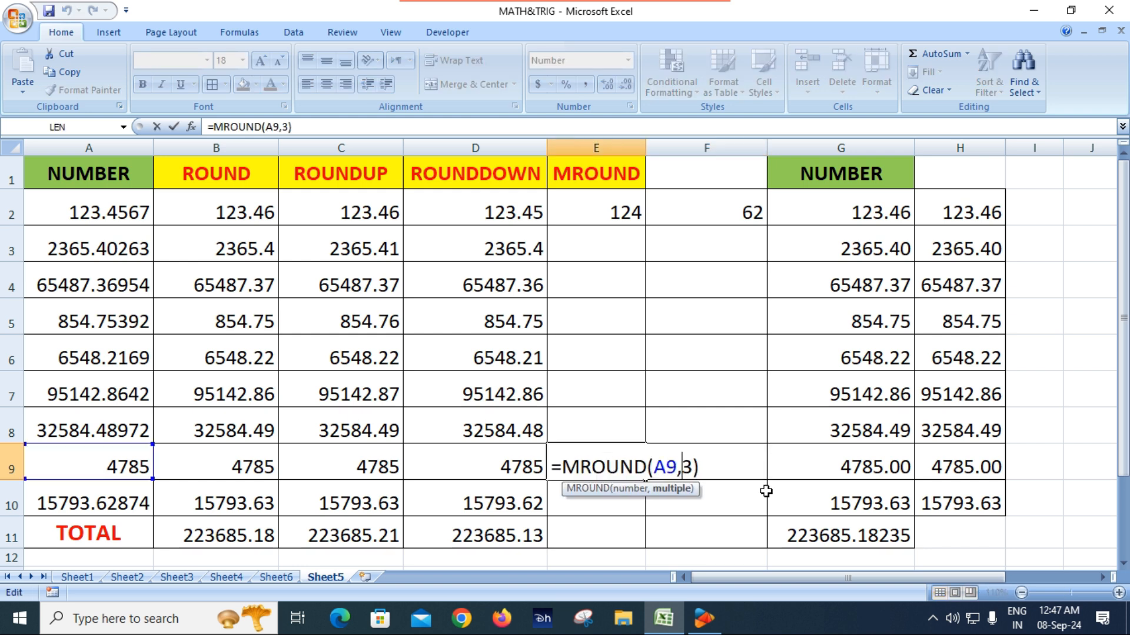
pyautogui.press('Delete')
pyautogui.write('7')
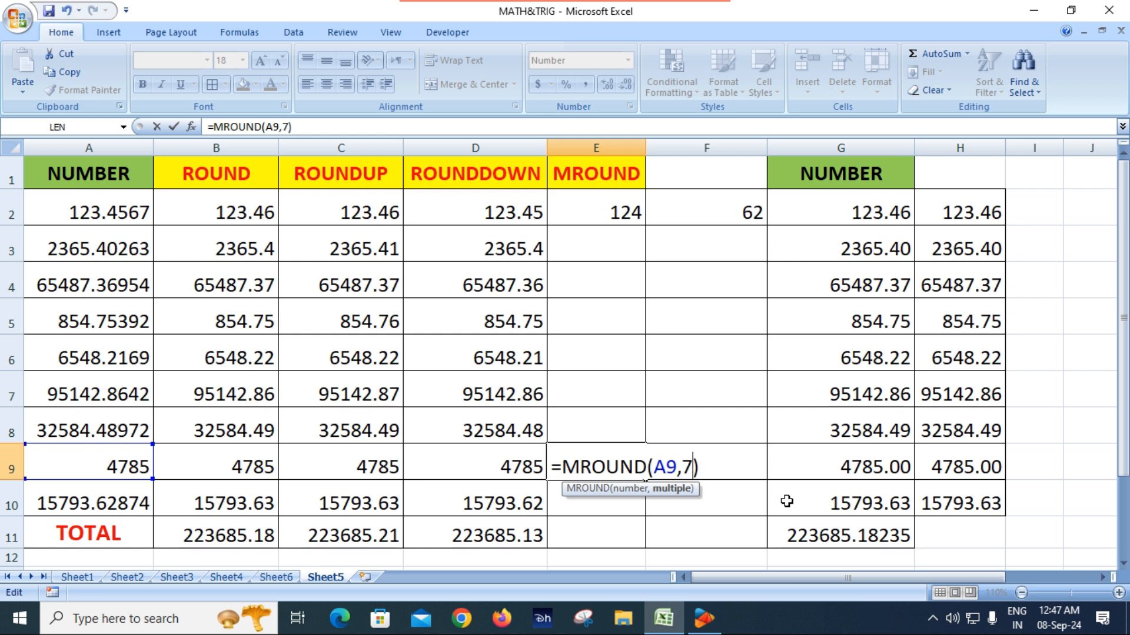
pyautogui.press('Return')
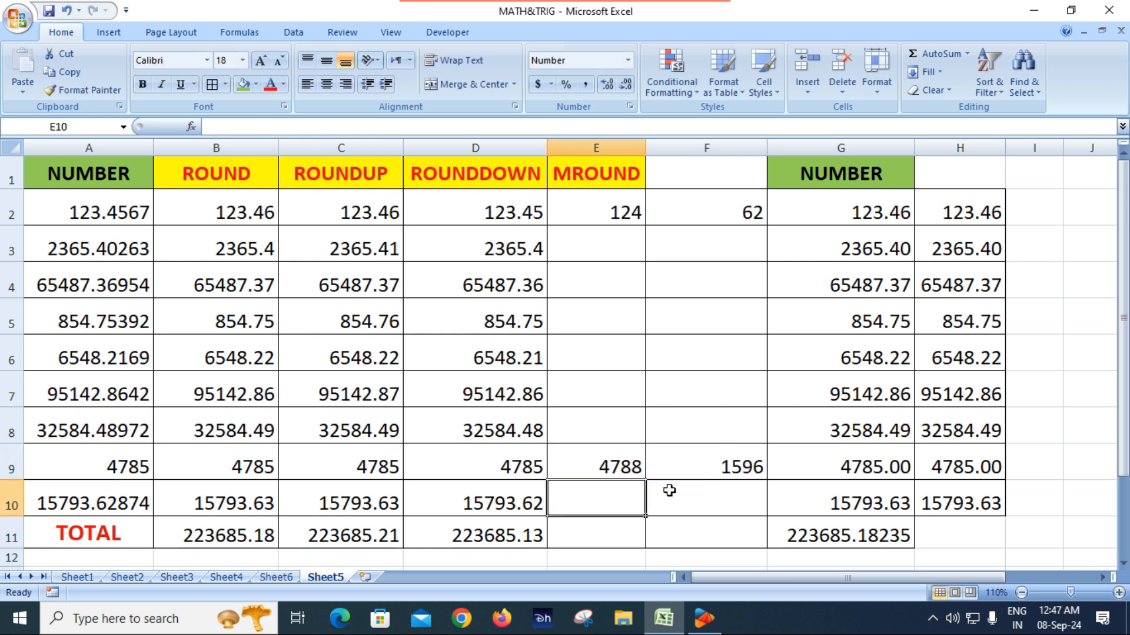
pyautogui.click(612, 471)
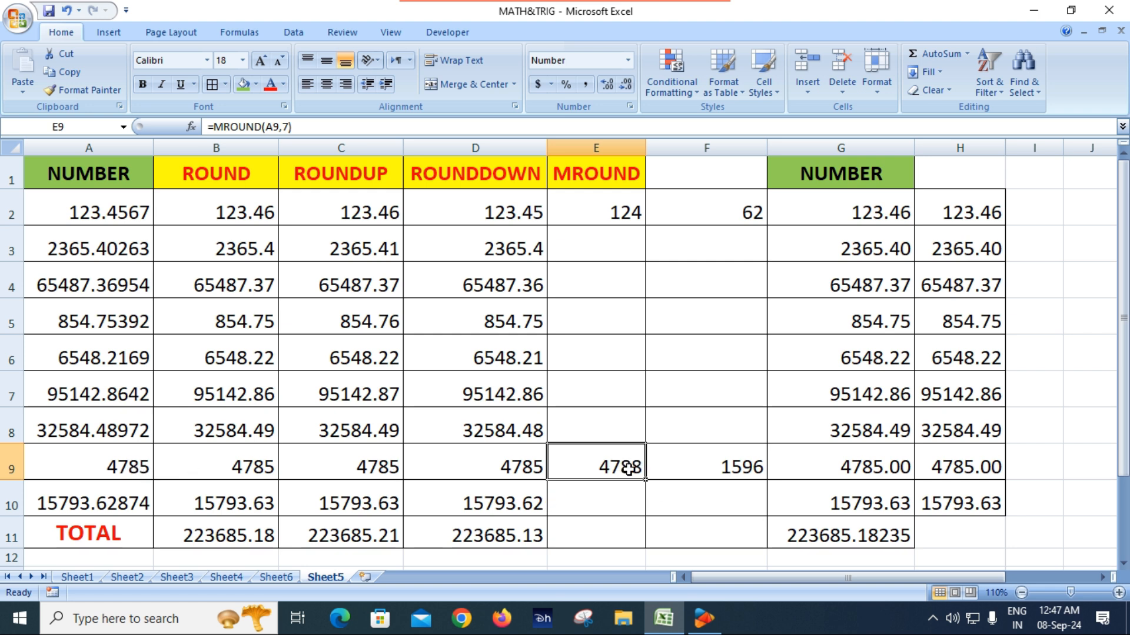
# - Change the check formula in F9 so that it divides E9 by 7
pyautogui.click(737, 468)
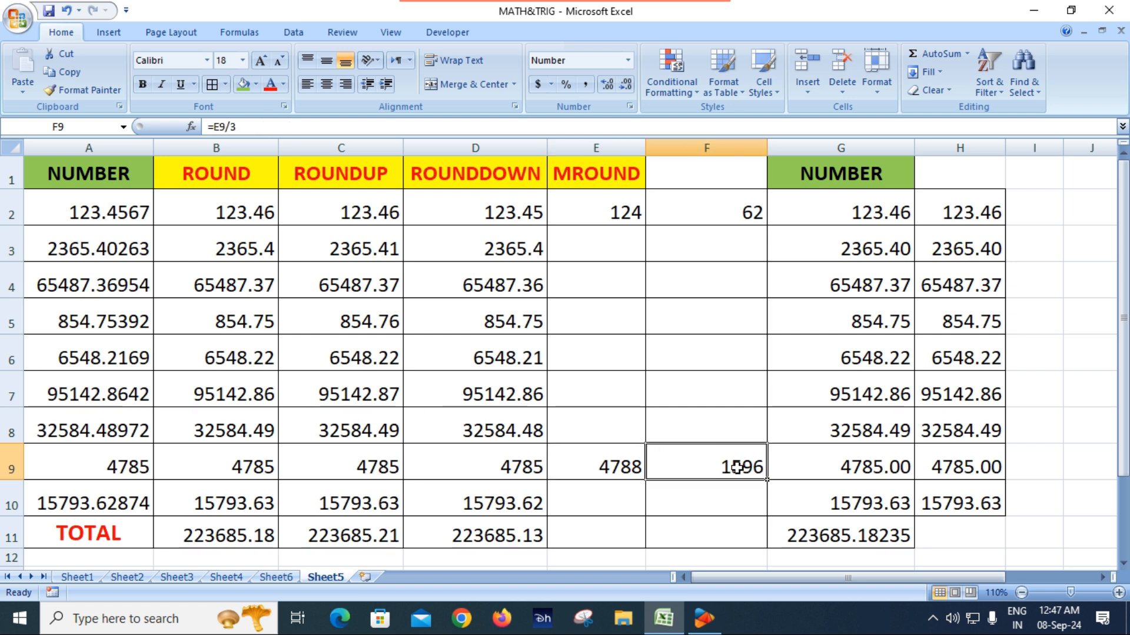
pyautogui.write('=E9/3')
pyautogui.press('BackSpace')
pyautogui.write('7')
pyautogui.press('Return')
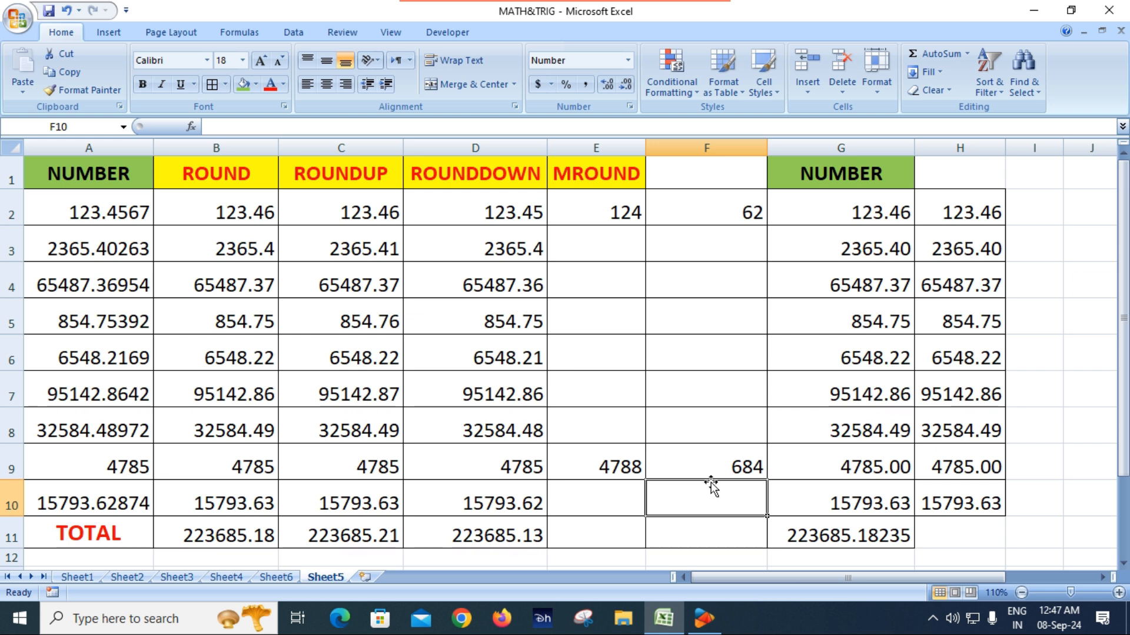
pyautogui.click(731, 465)
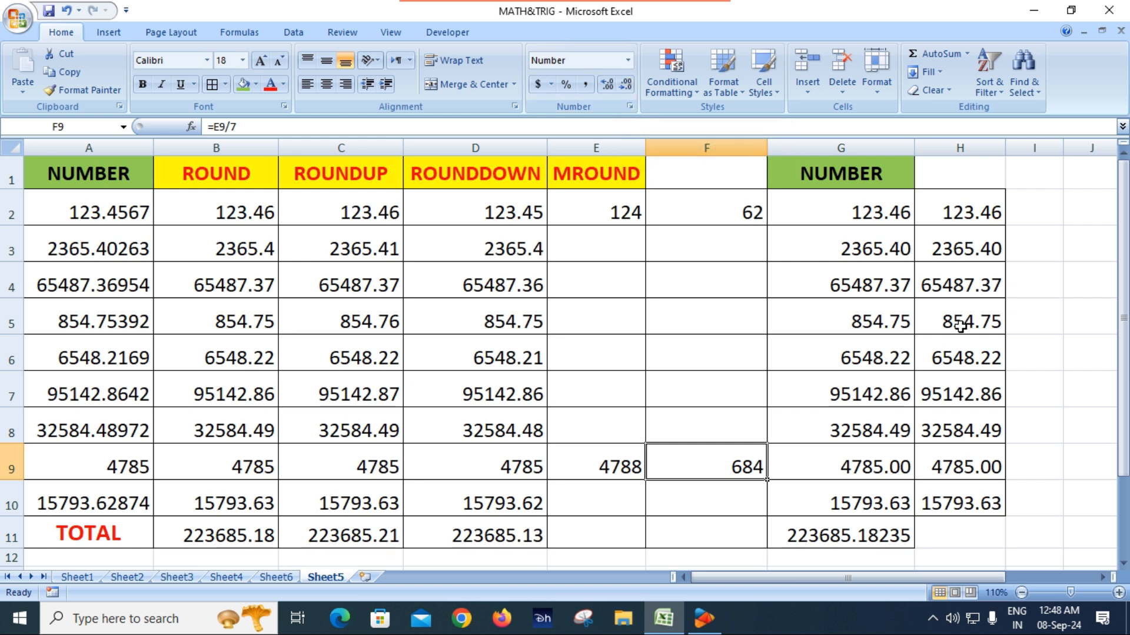
pyautogui.click(976, 396)
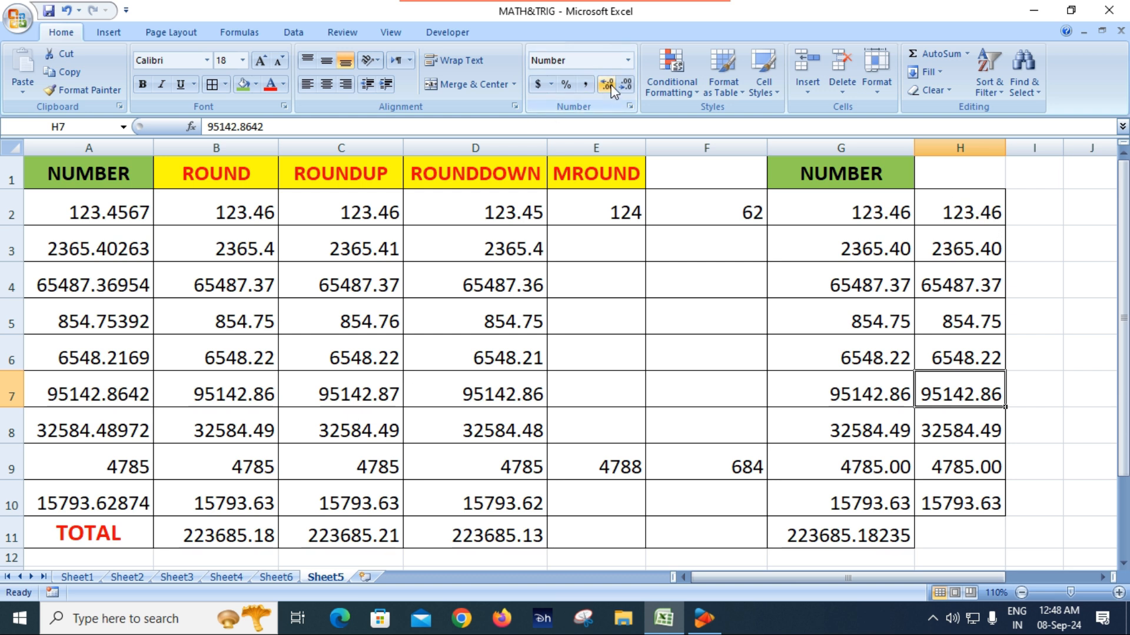
pyautogui.click(984, 213)
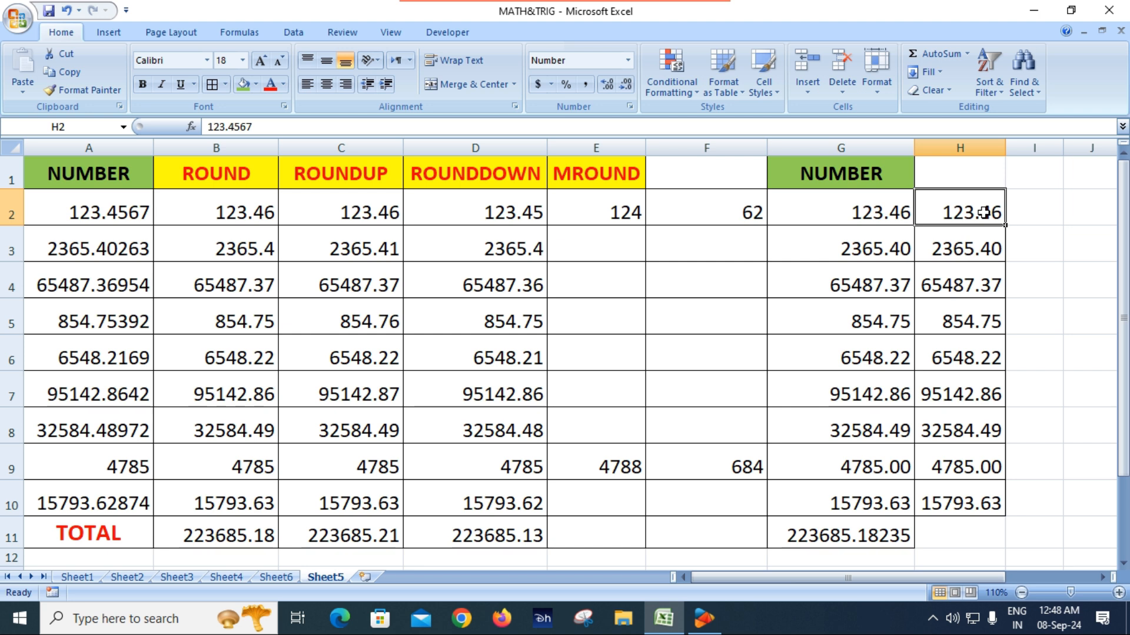